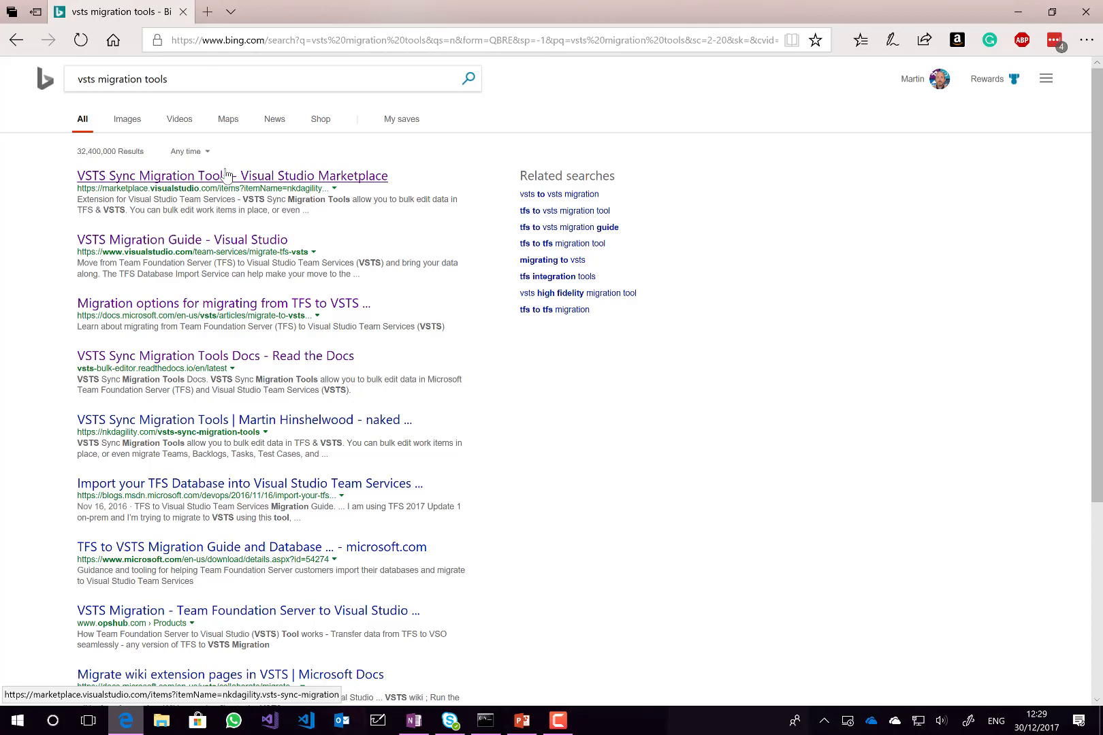
# Open the VSTS Sync Migration Tools marketplace listing, review its overview, and follow its link to install from Chocolatey
pyautogui.click(226, 176)
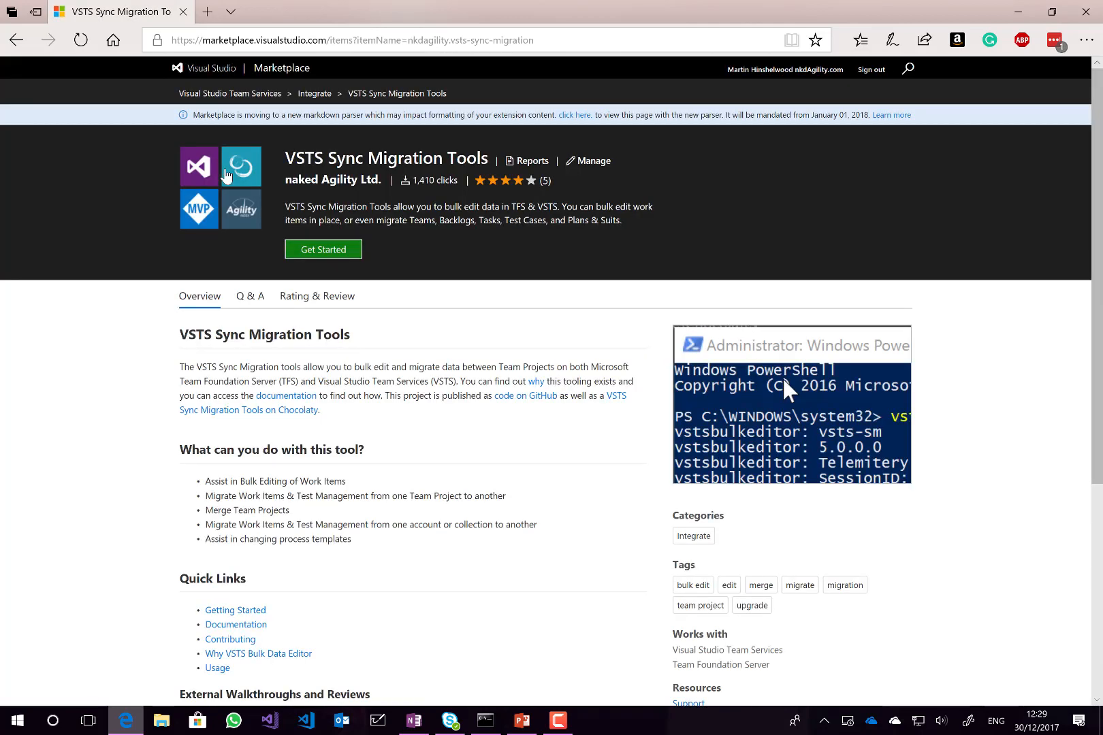
pyautogui.scroll(-3, 226, 175)
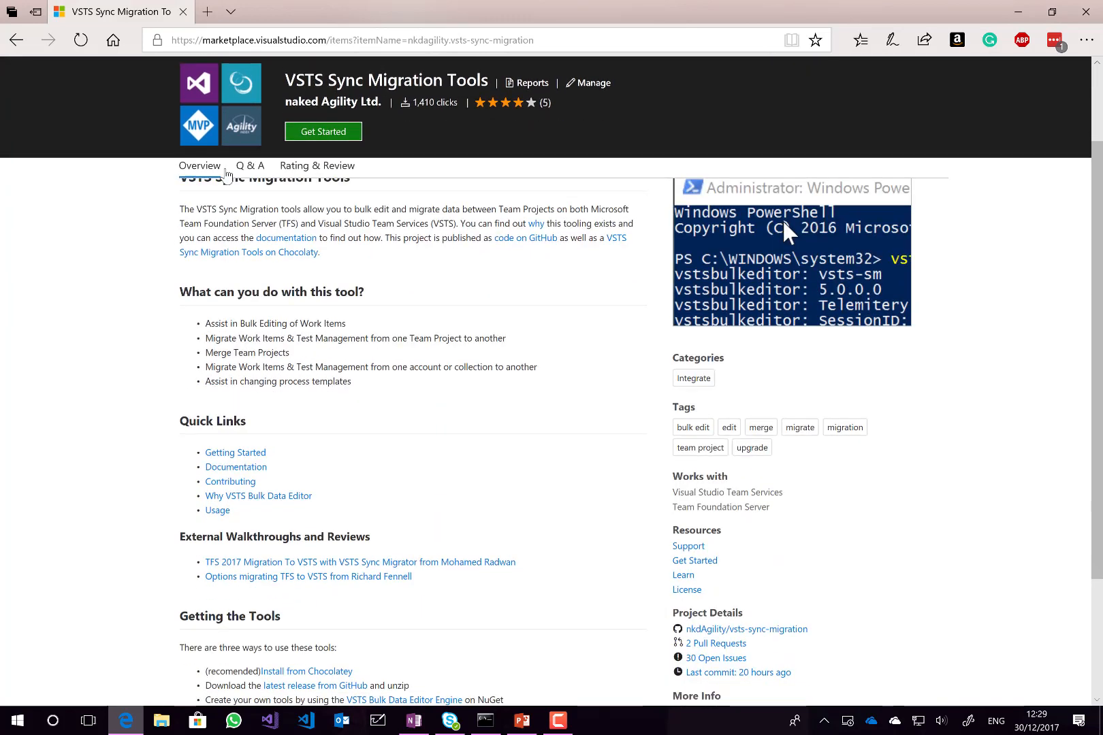
pyautogui.scroll(-2, 226, 176)
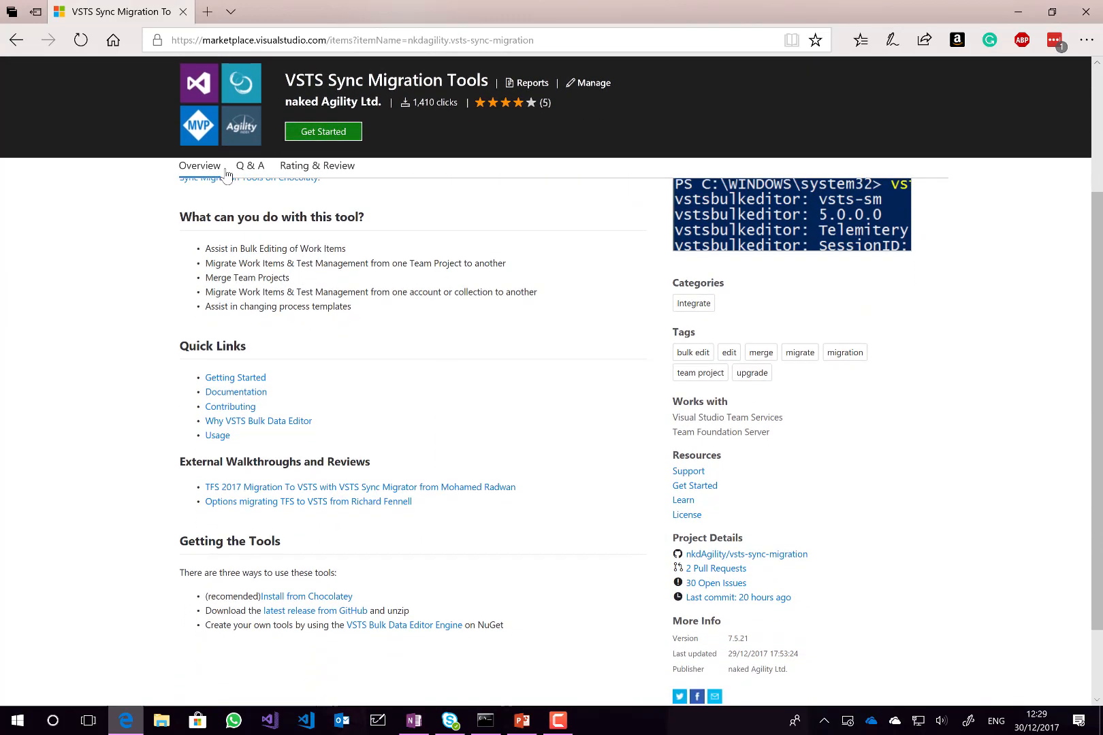
pyautogui.scroll(-1, 227, 176)
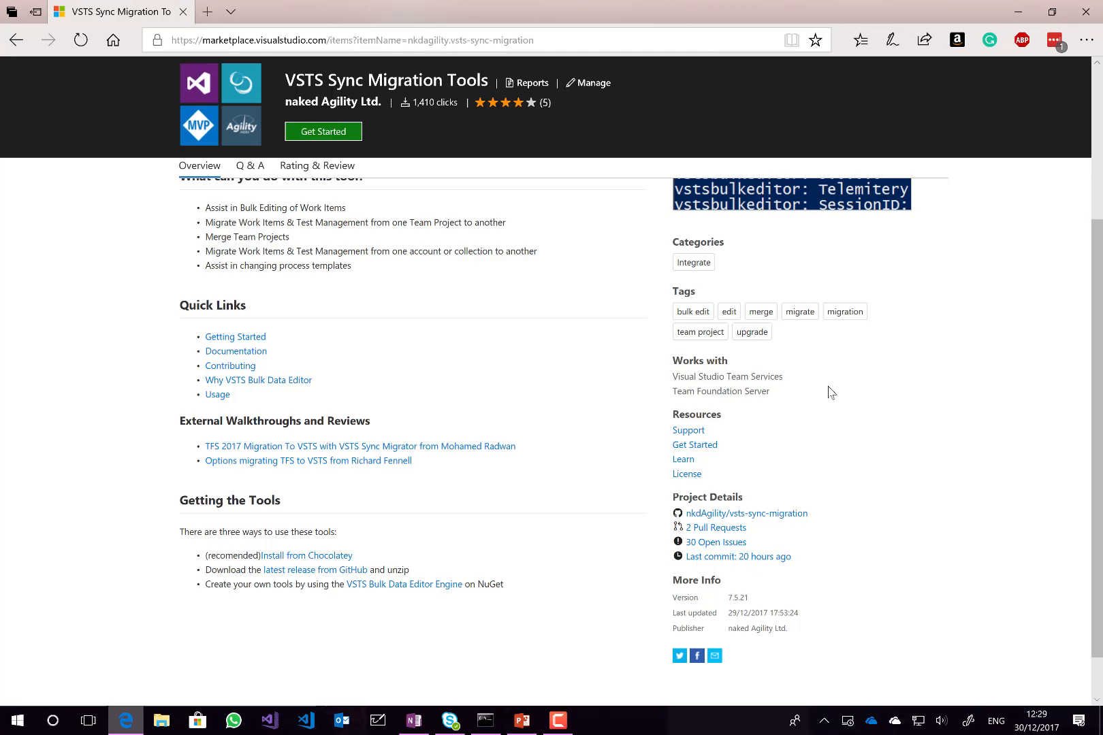
pyautogui.scroll(3, 830, 393)
pyautogui.scroll(-2, 830, 393)
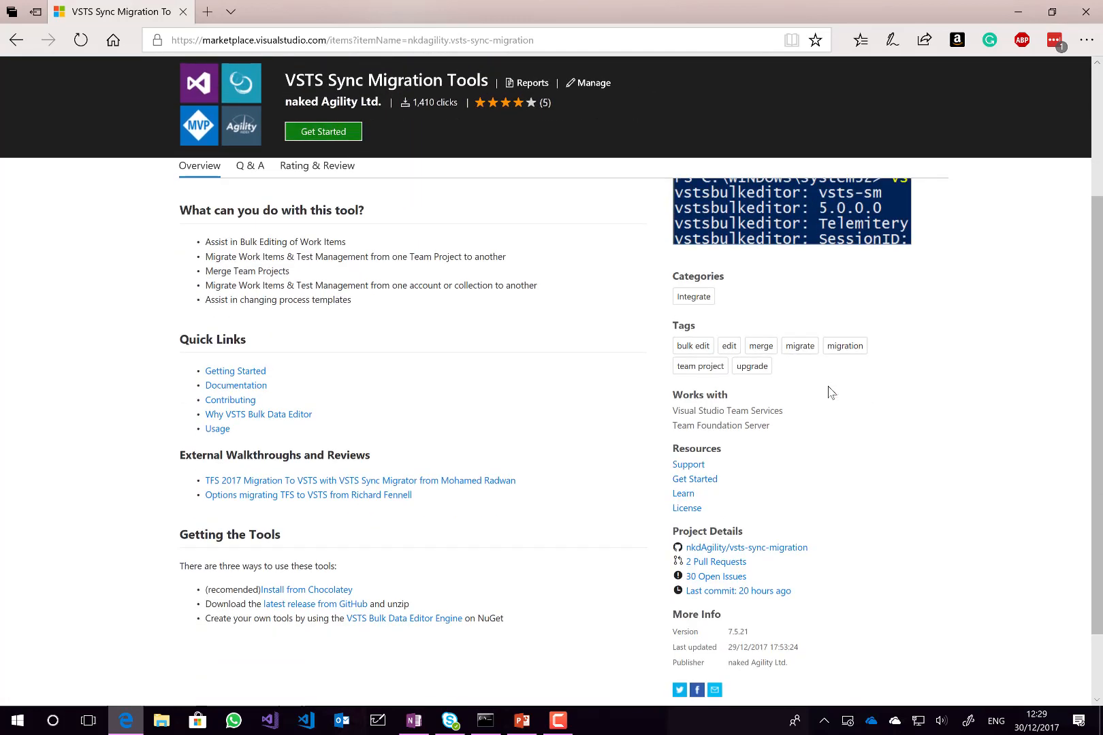
pyautogui.click(342, 136)
pyautogui.click(316, 590)
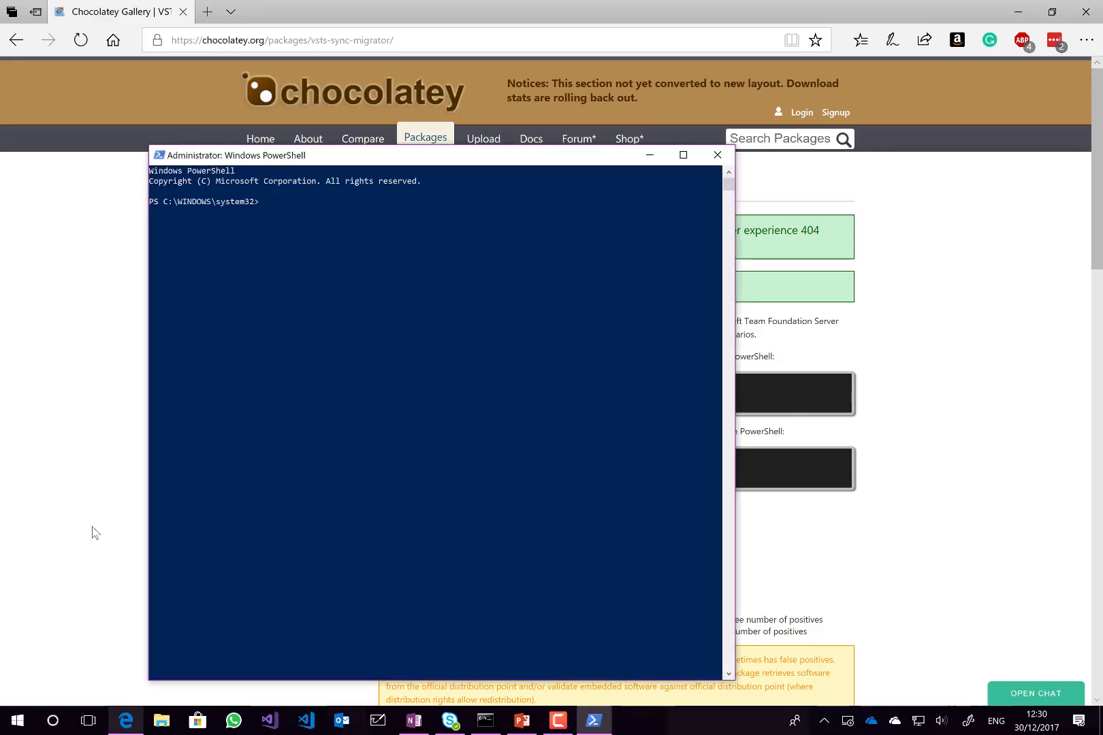
# Return to the browser and open the PowerShell section of Chocolatey's own installation instructions
pyautogui.click(981, 437)
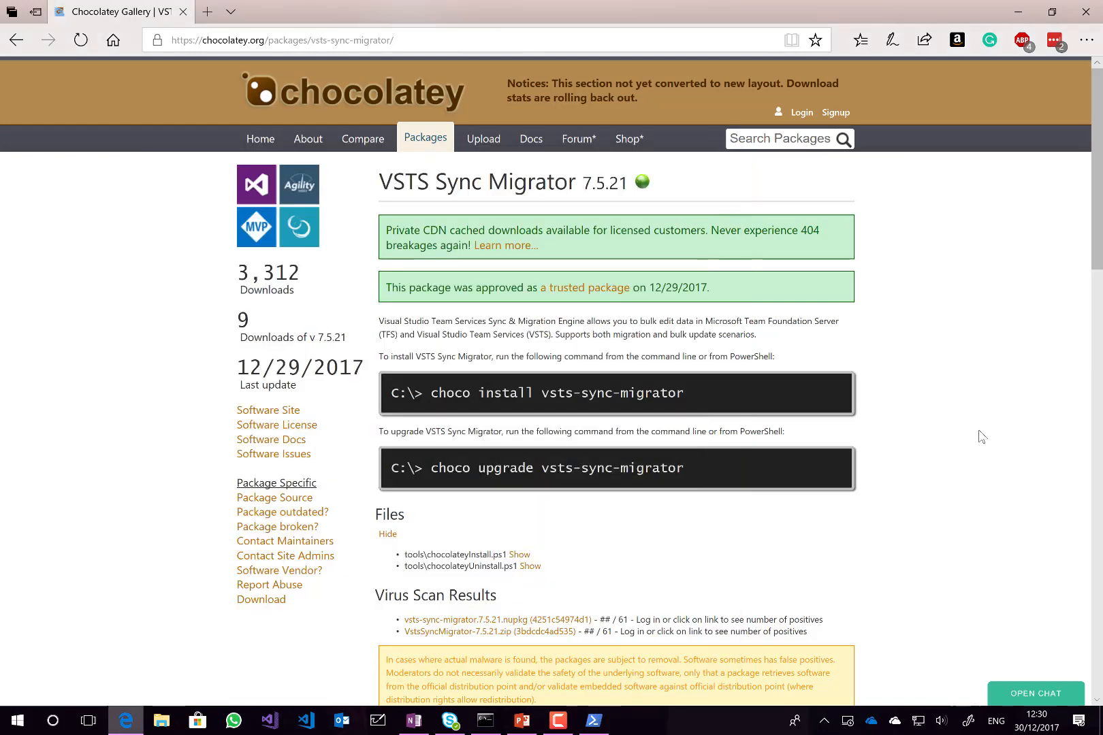
pyautogui.click(264, 148)
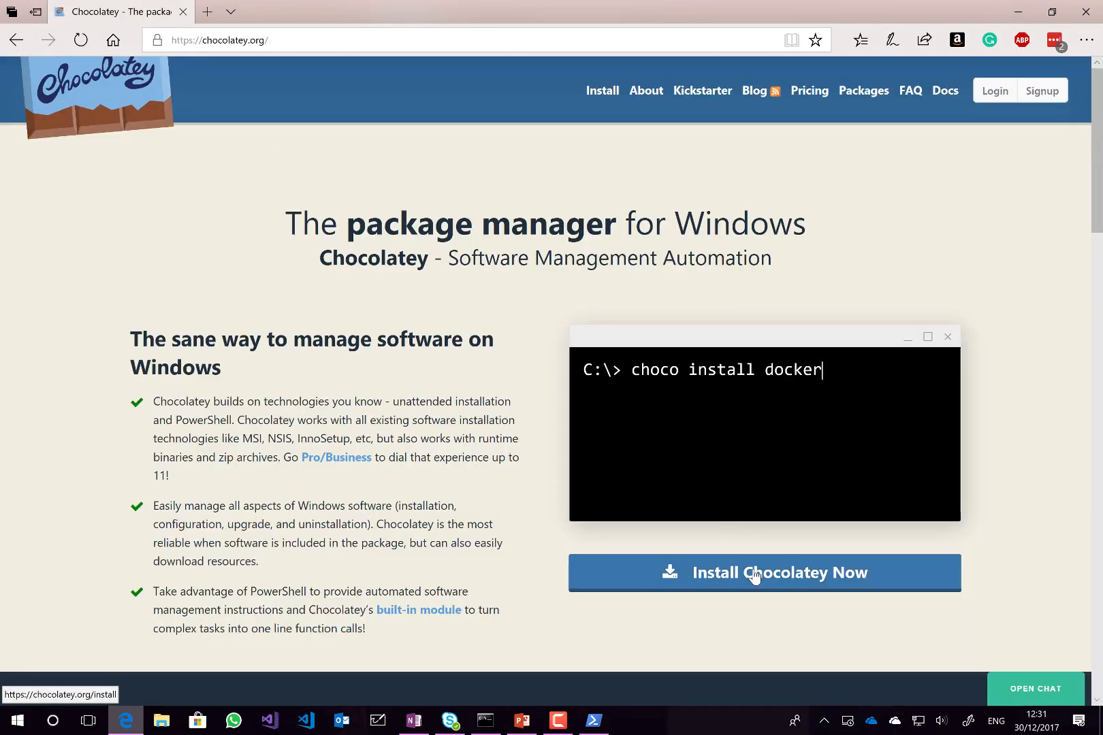
pyautogui.click(753, 576)
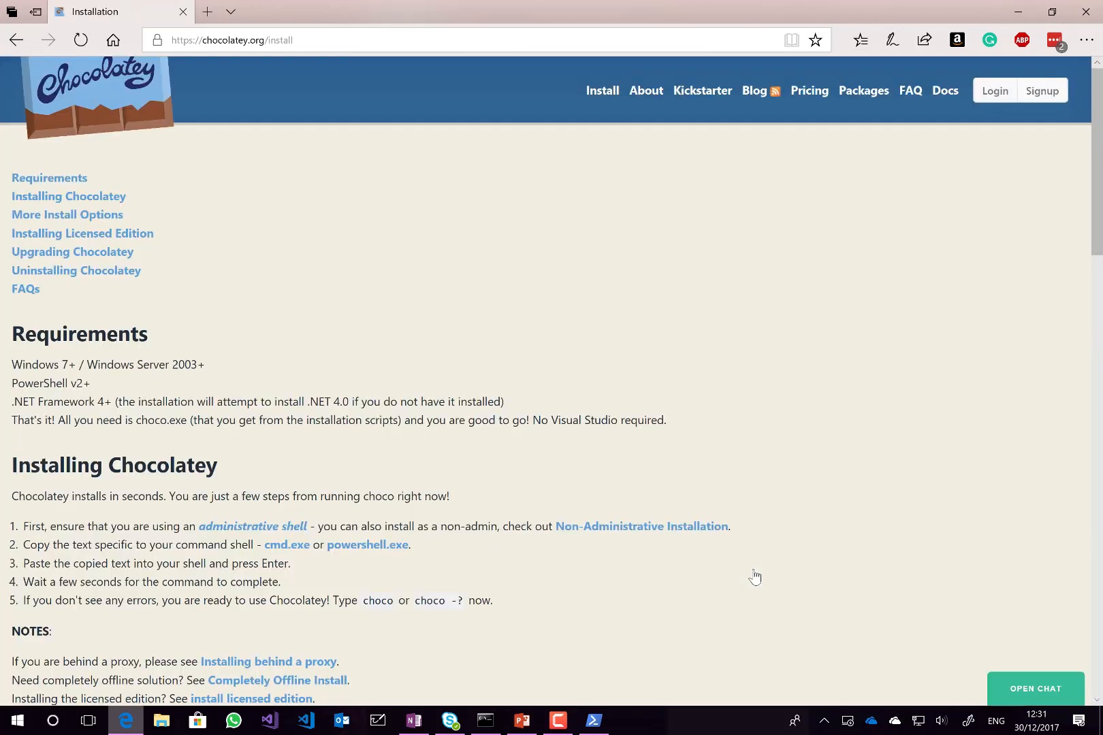
pyautogui.click(368, 546)
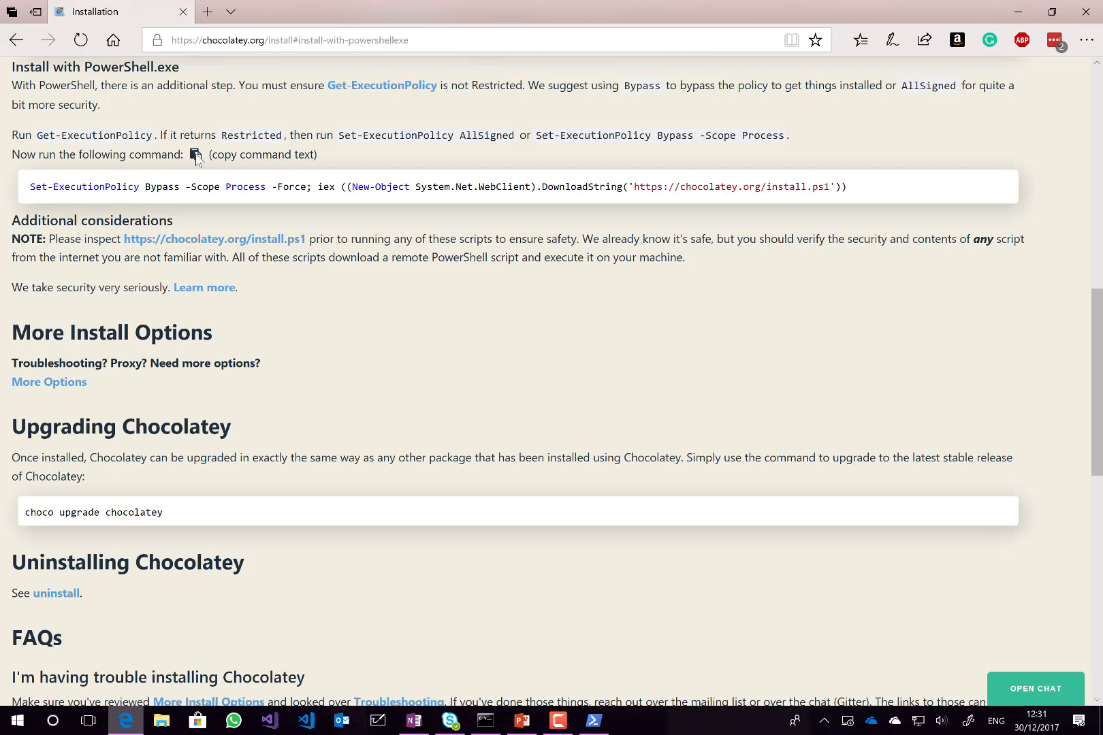
# Copy the Chocolatey install command for PowerShell.exe from the page and run it in the administrator PowerShell window
pyautogui.moveTo(872, 188); pyautogui.dragTo(15, 197)
pyautogui.press('cmd+c')
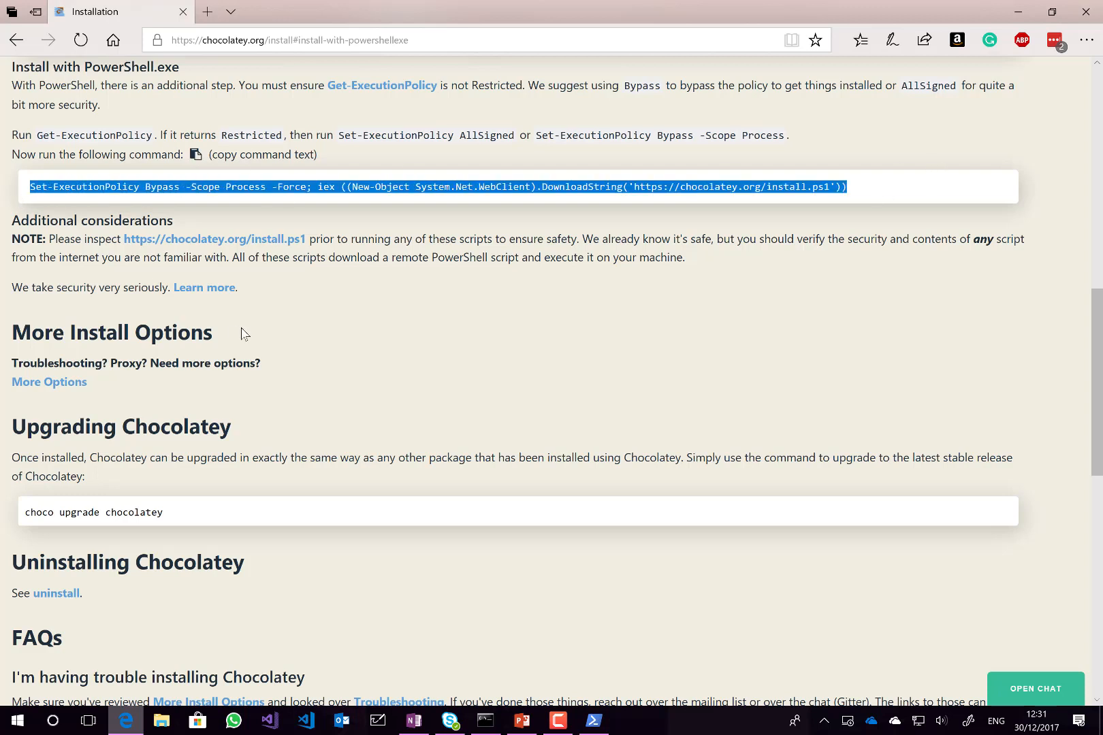
pyautogui.click(594, 722)
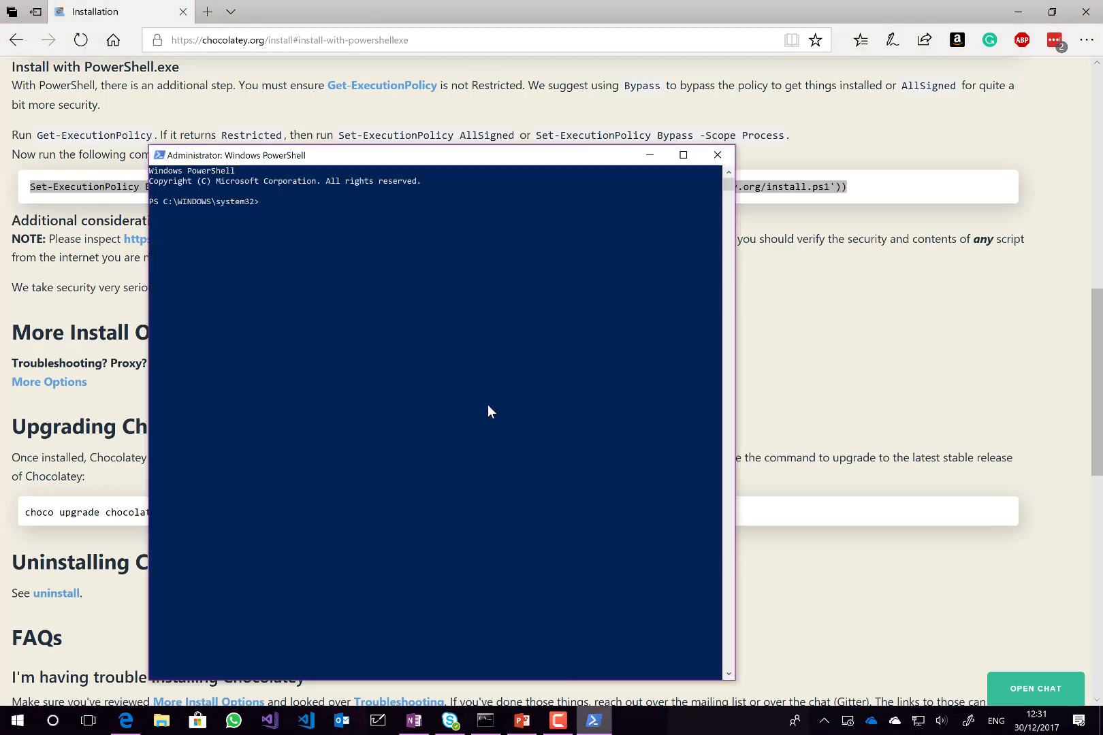
pyautogui.rightClick(444, 410)
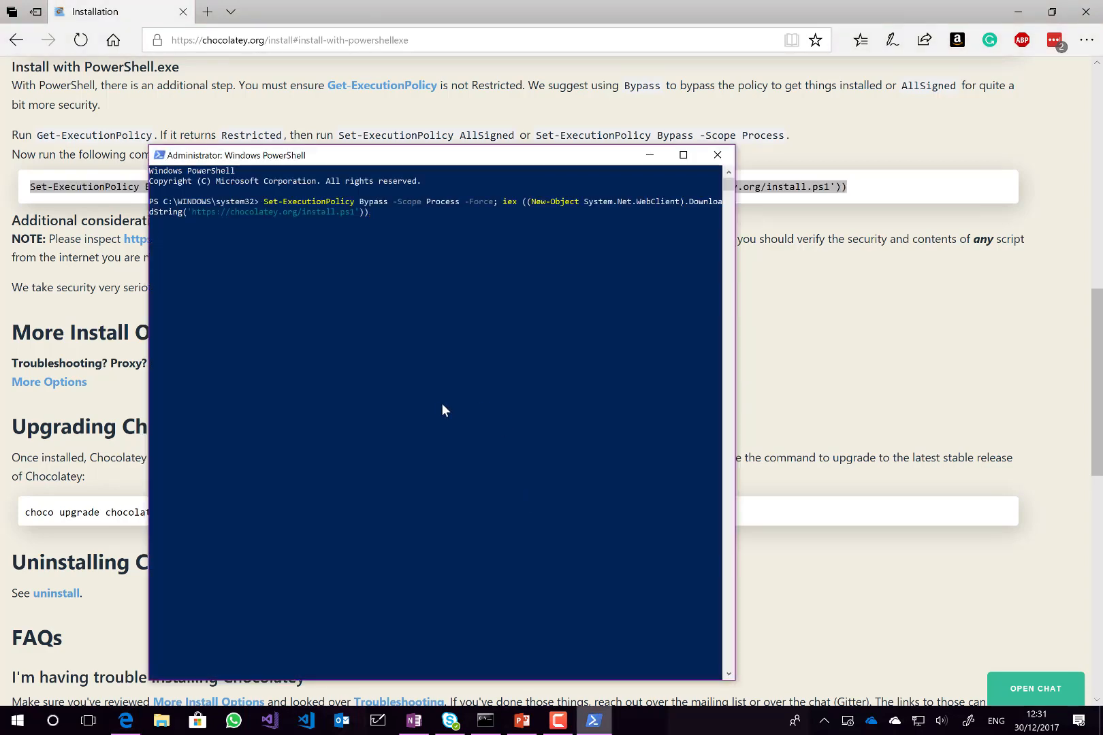
pyautogui.press('Return')
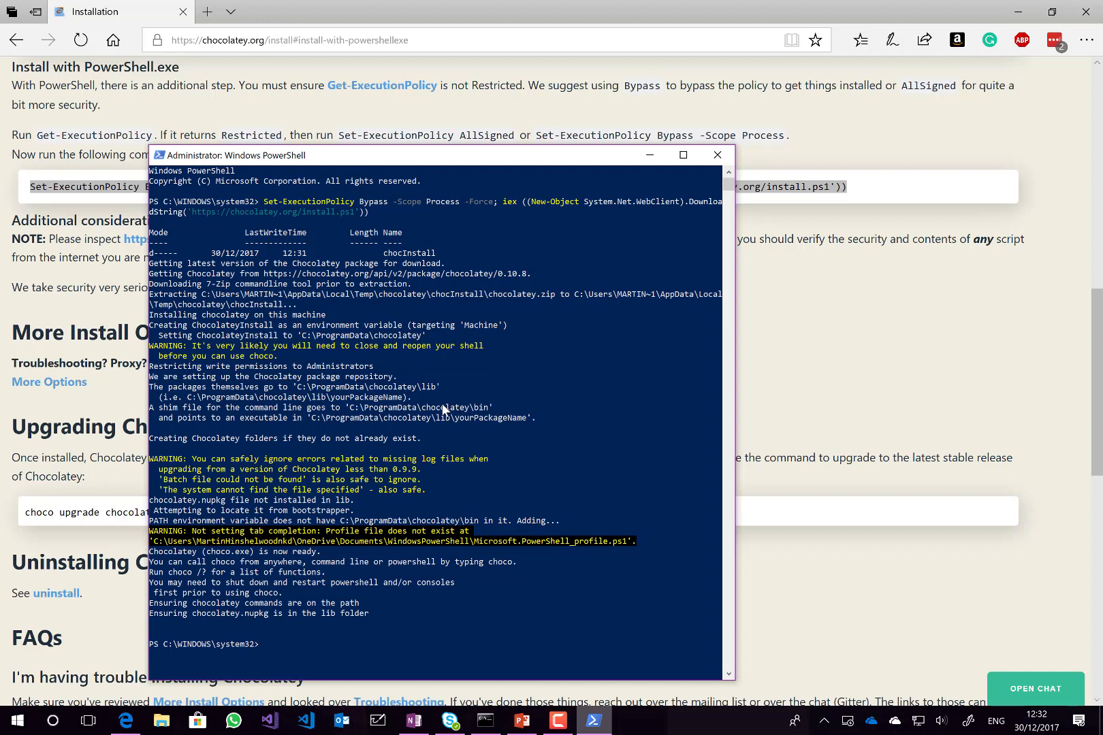
# Close PowerShell, return the browser to the VSTS Sync Migrator package page, and start a new PowerShell session as administrator
pyautogui.click(718, 154)
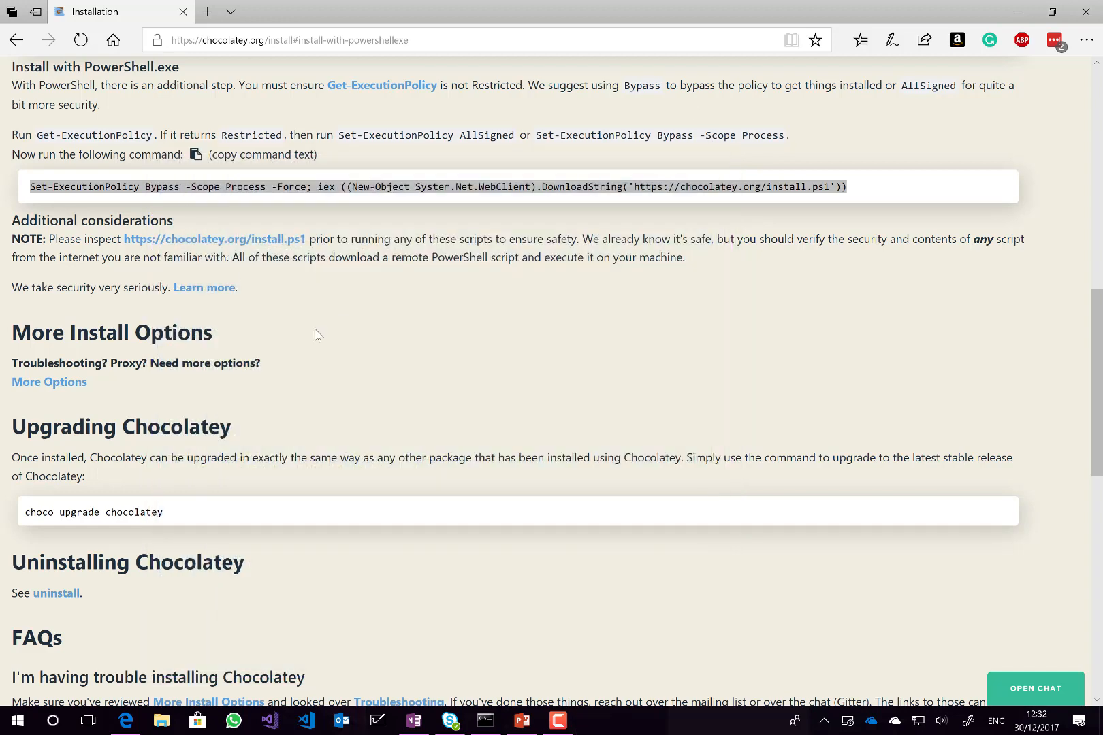
pyautogui.click(19, 44)
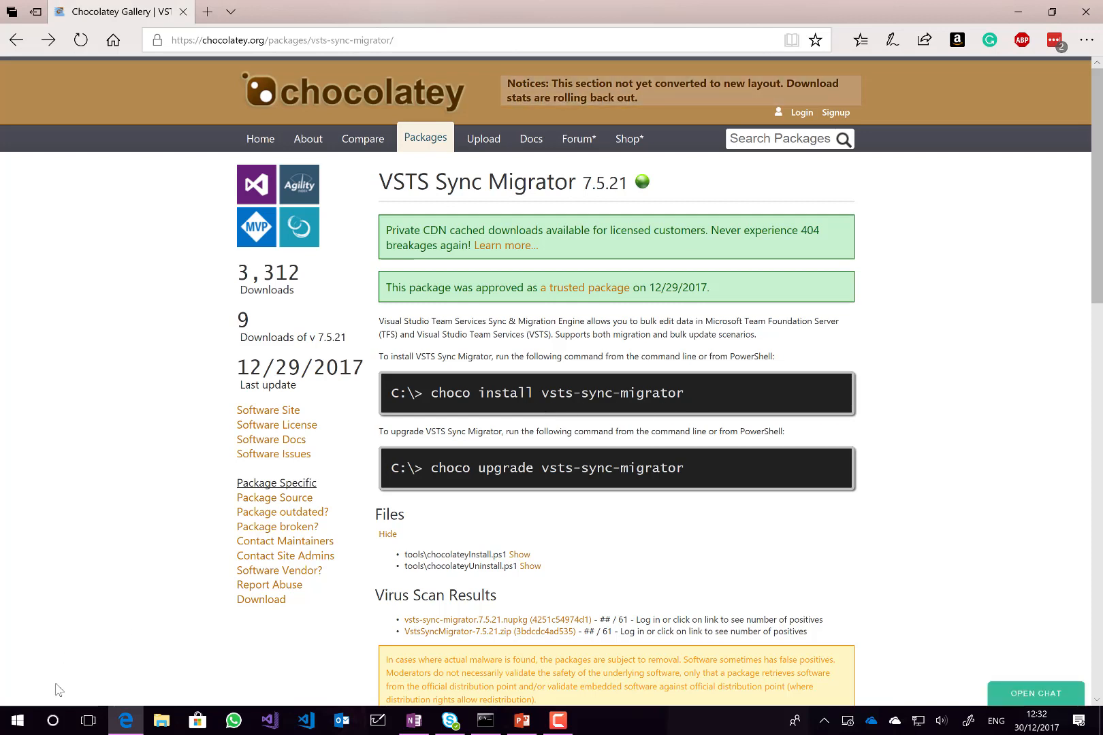
pyautogui.rightClick(19, 722)
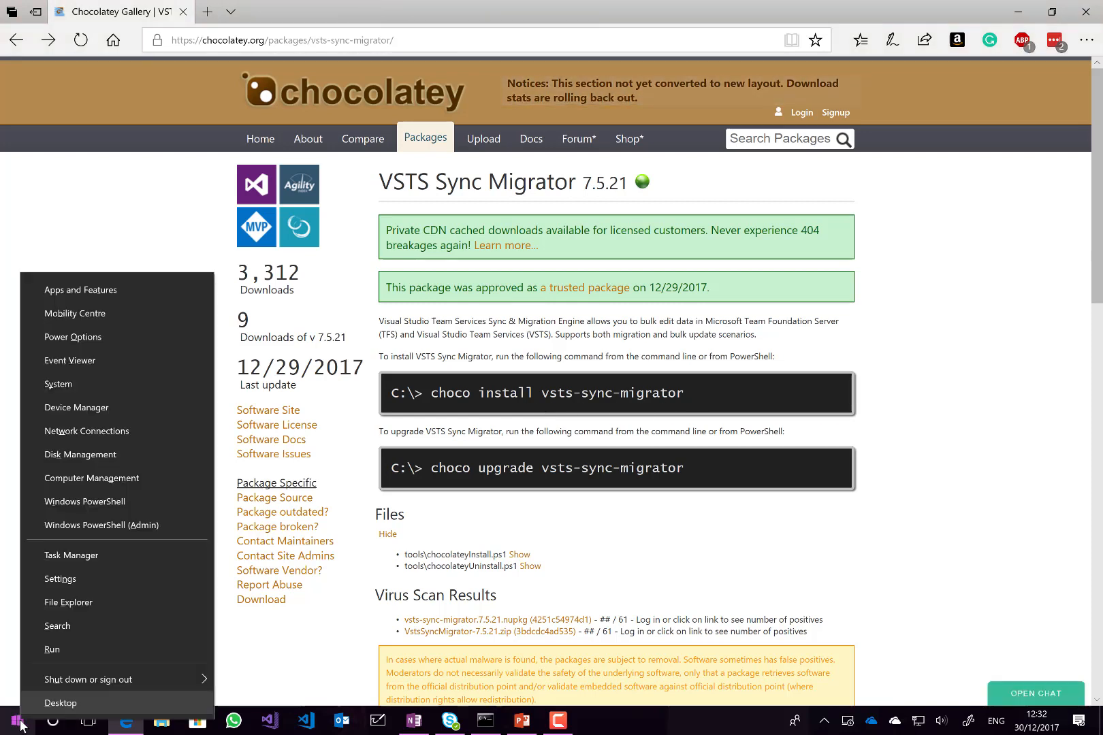
pyautogui.click(125, 525)
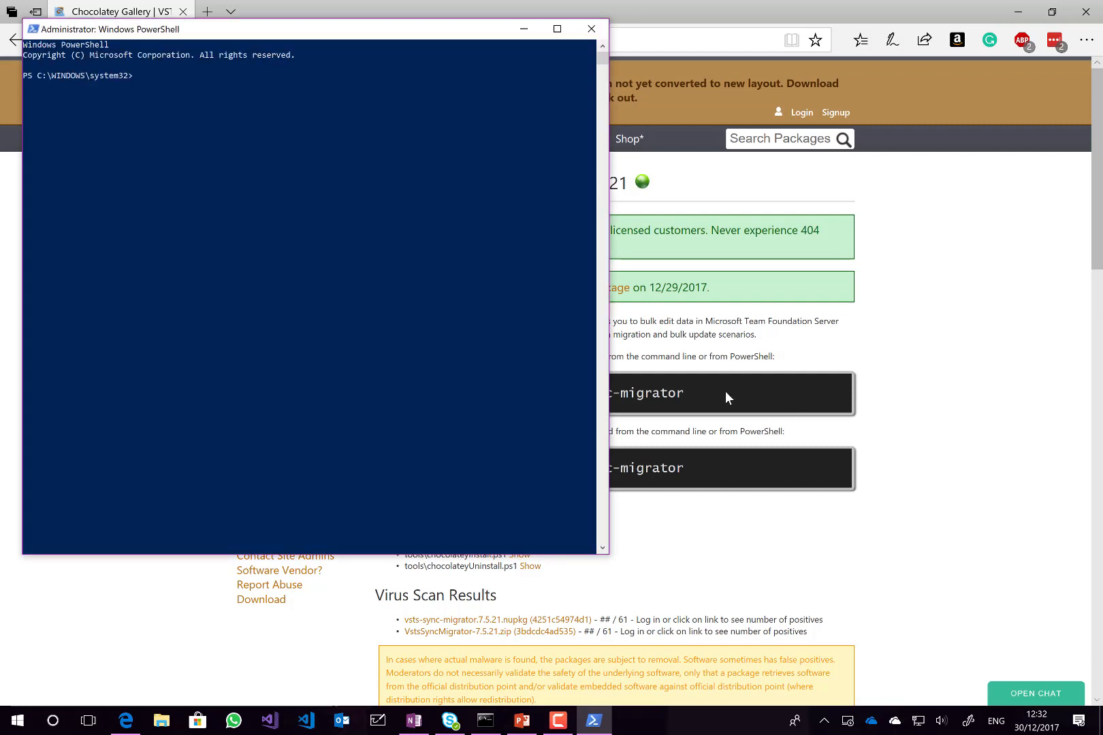
# Copy the package page's command "choco install vsts-sync-migrator", run it in PowerShell, and answer y to the installation prompt
pyautogui.moveTo(724, 392); pyautogui.dragTo(434, 397)
pyautogui.press('cmd+c')
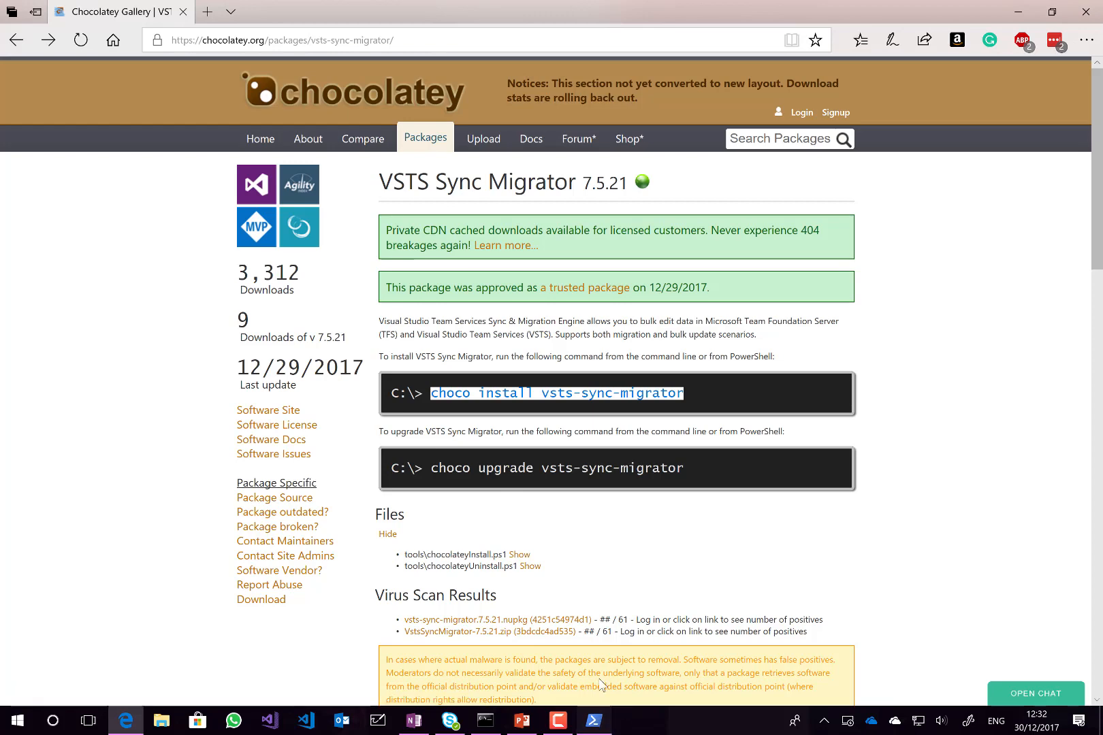
pyautogui.click(593, 720)
pyautogui.rightClick(381, 409)
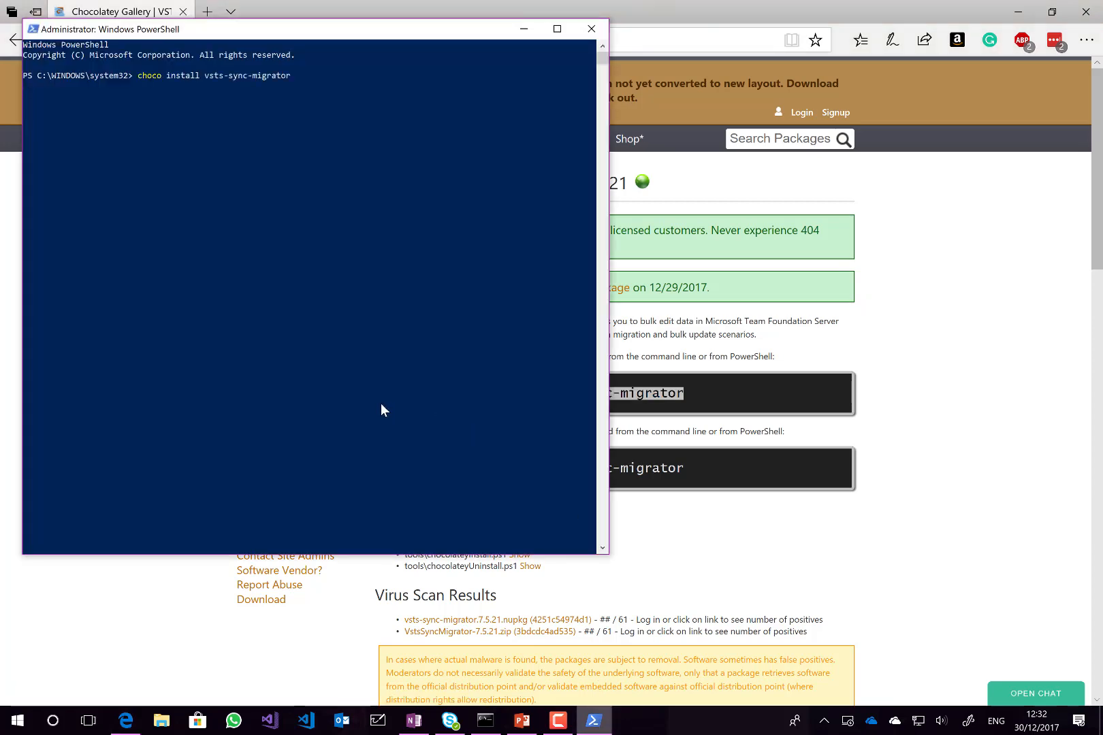
pyautogui.press('Return')
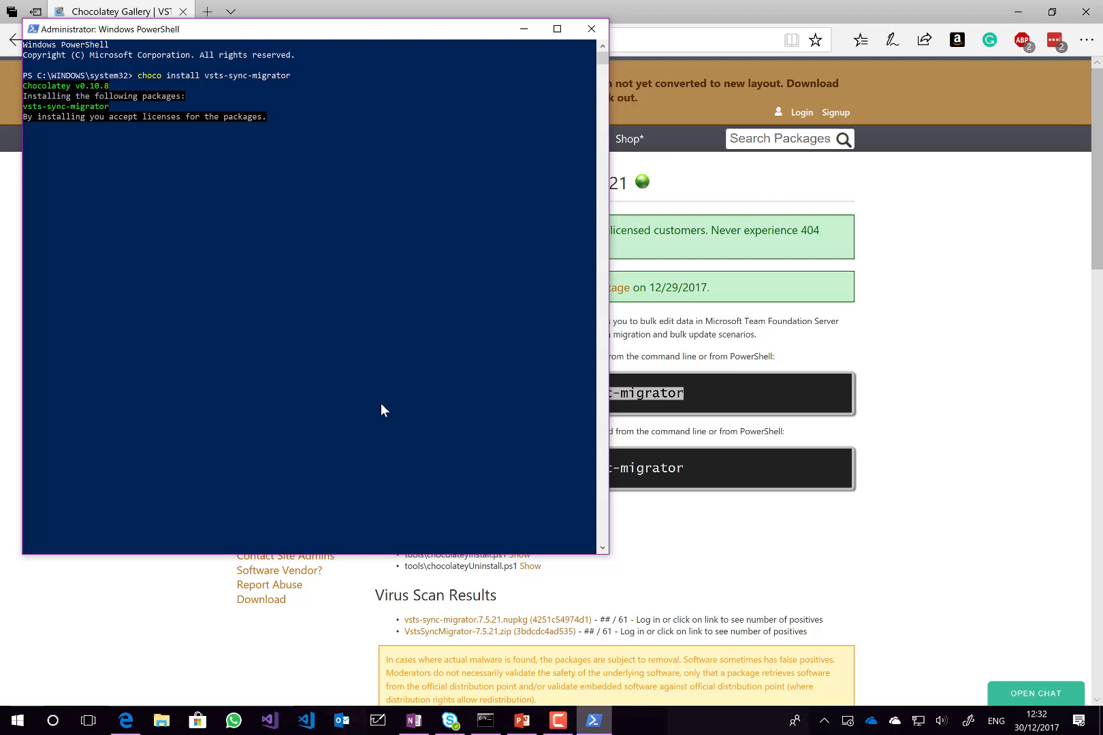
pyautogui.write('y')
pyautogui.press('Return')
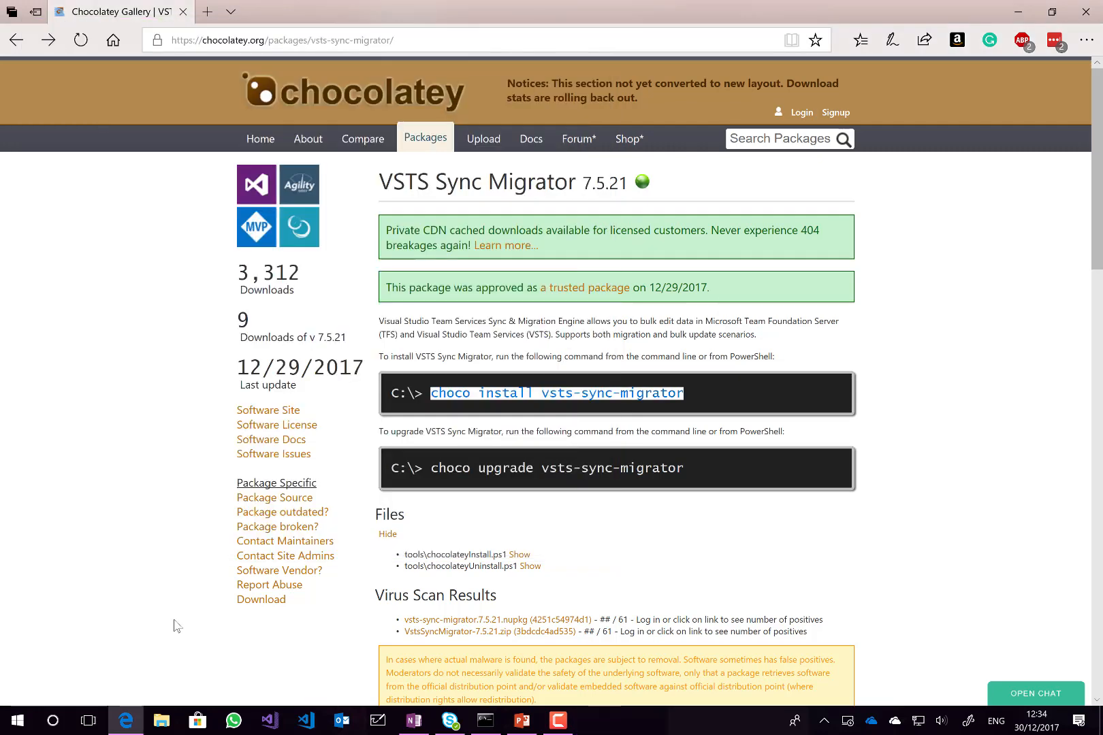
# Open File Explorer and browse to the installation folder C:\tools\VSTSSyncMigration
pyautogui.click(164, 720)
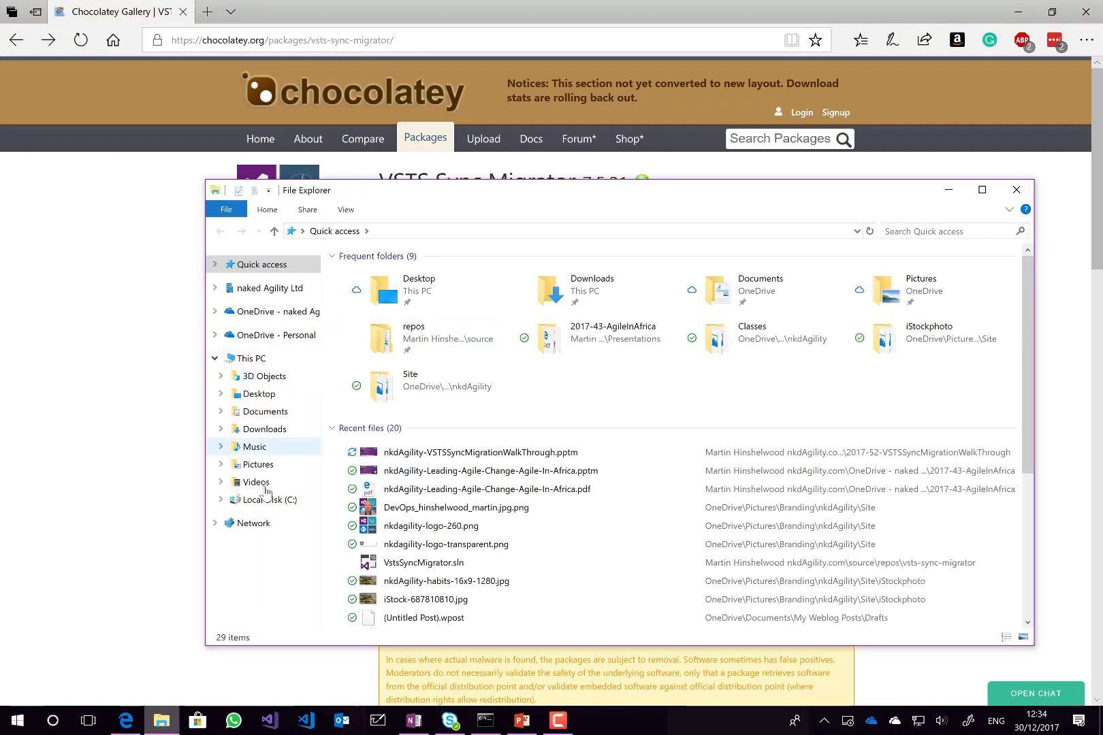
pyautogui.click(264, 505)
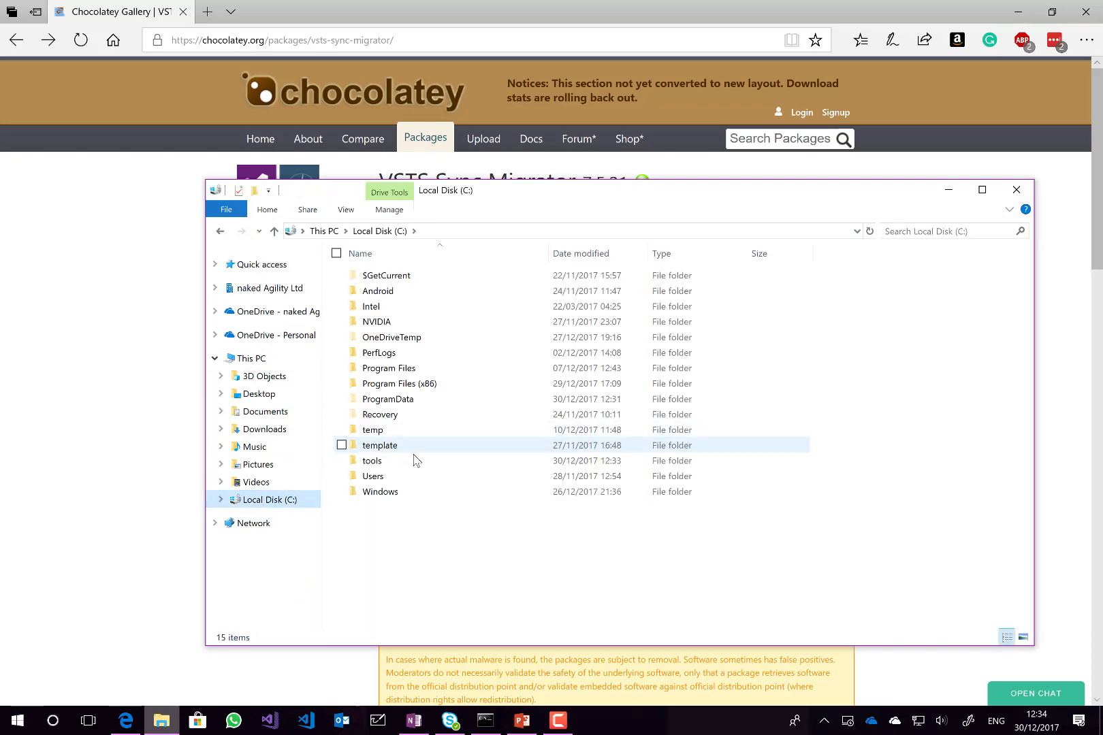
pyautogui.doubleClick(413, 459)
pyautogui.doubleClick(422, 278)
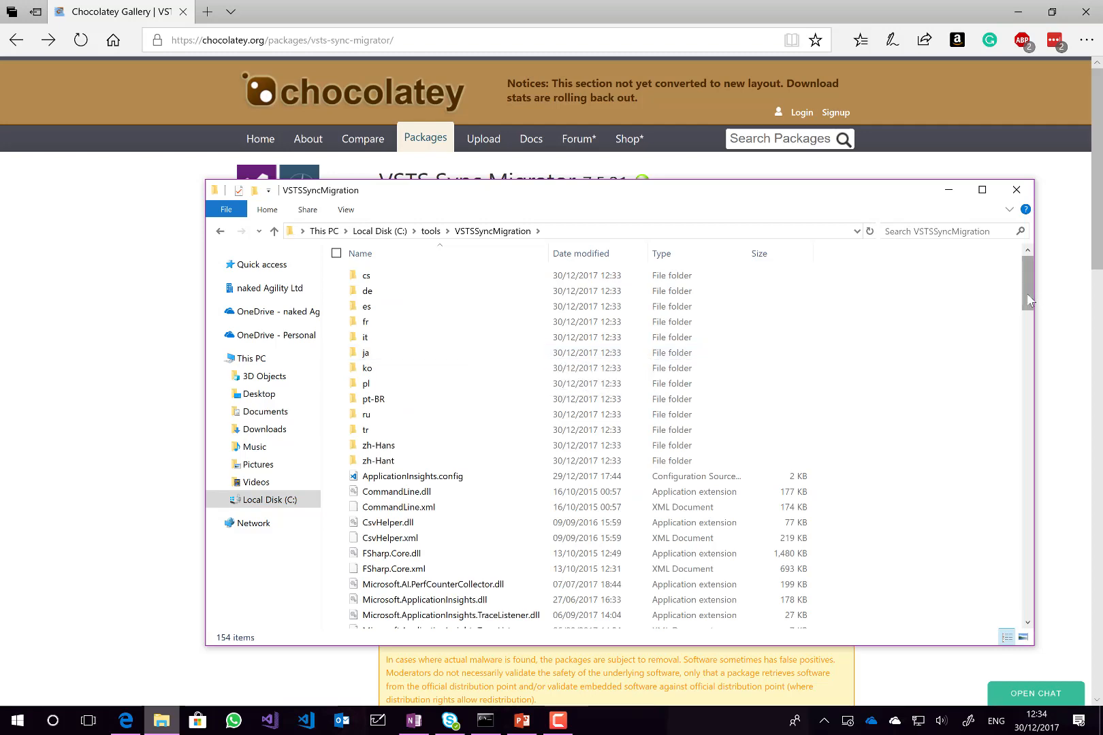
# Locate vstssyncmigrator.exe and its config file in the VSTSSyncMigration folder, and minimize the window
pyautogui.moveTo(1030, 300); pyautogui.dragTo(1054, 619)
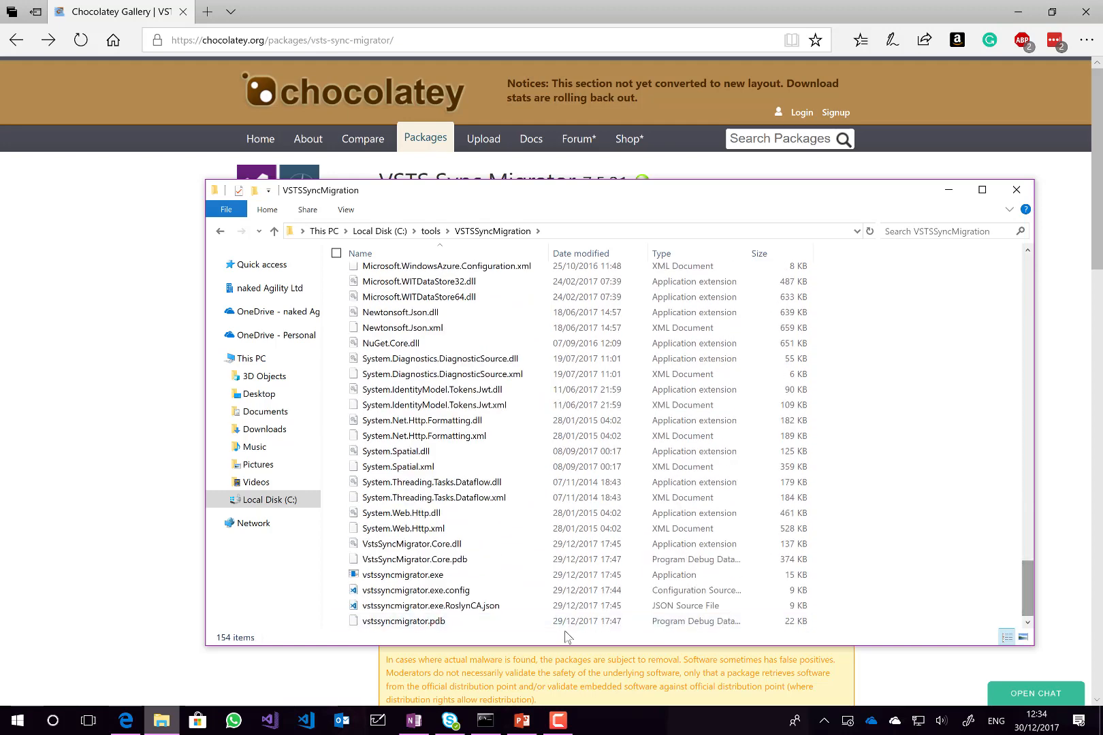
pyautogui.click(435, 577)
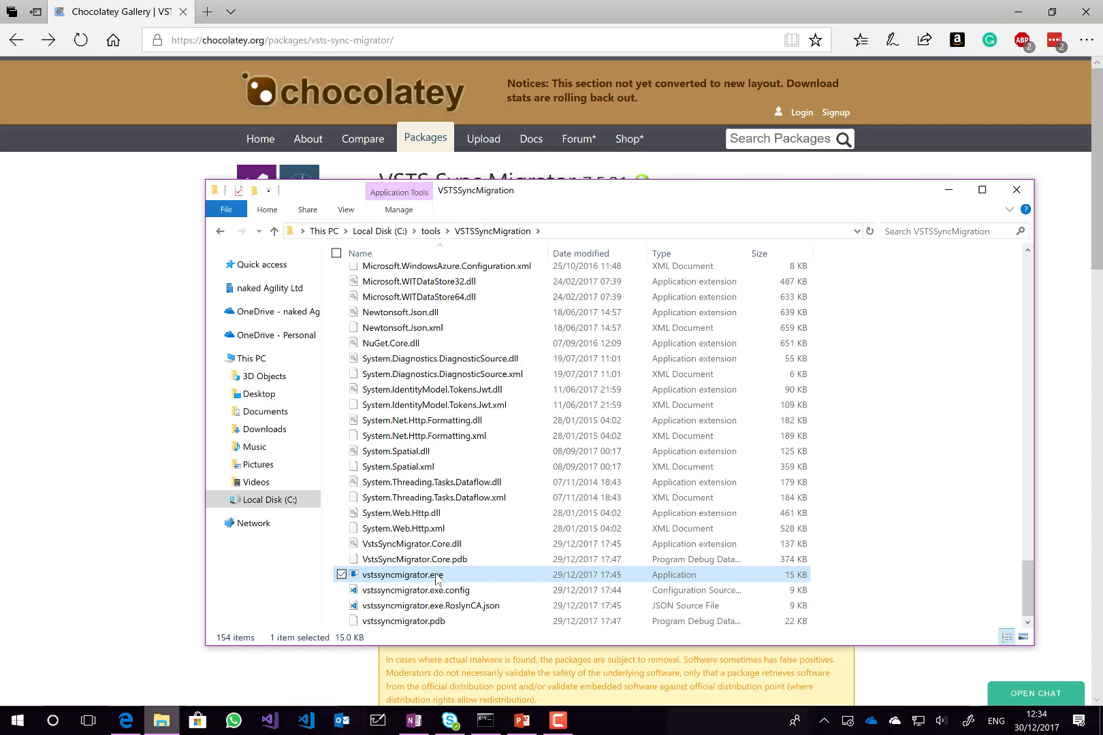
pyautogui.click(452, 576)
pyautogui.moveTo(338, 578); pyautogui.dragTo(338, 578)
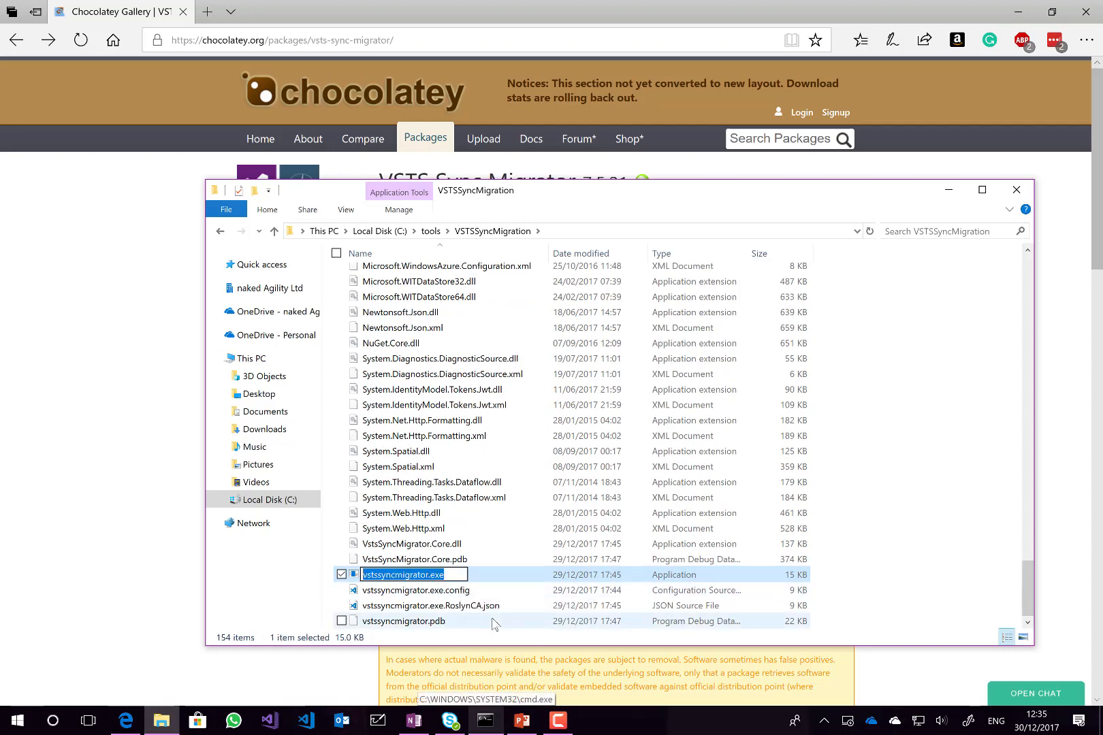
pyautogui.click(547, 591)
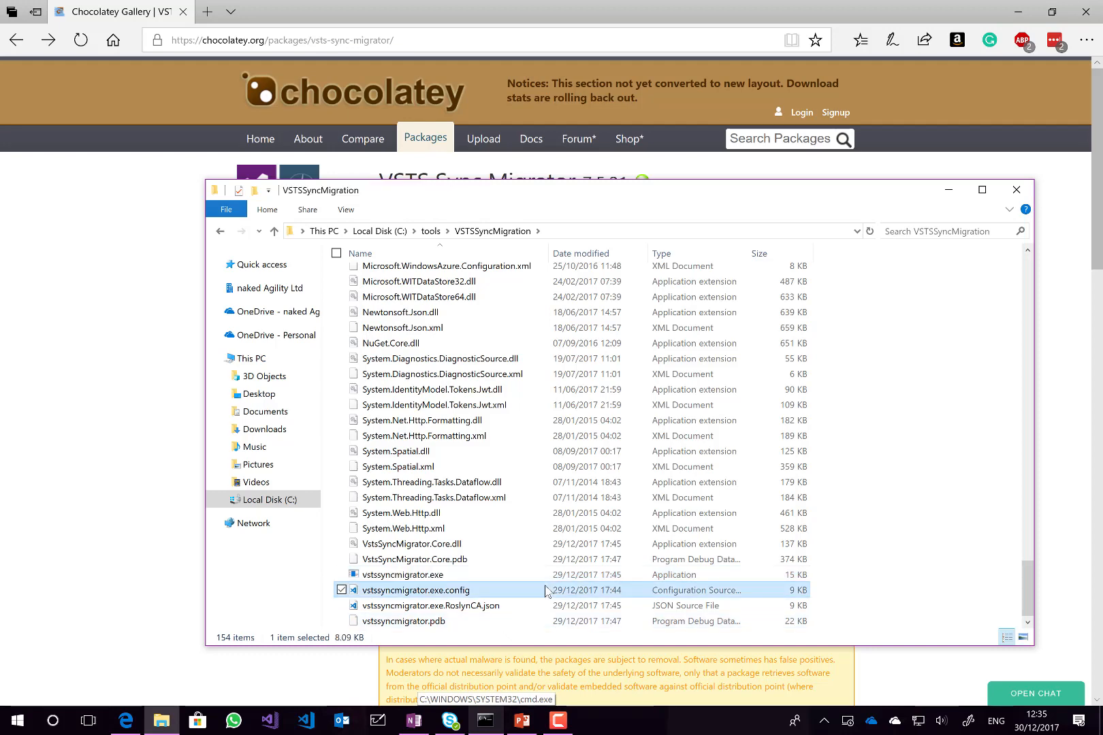
pyautogui.click(950, 194)
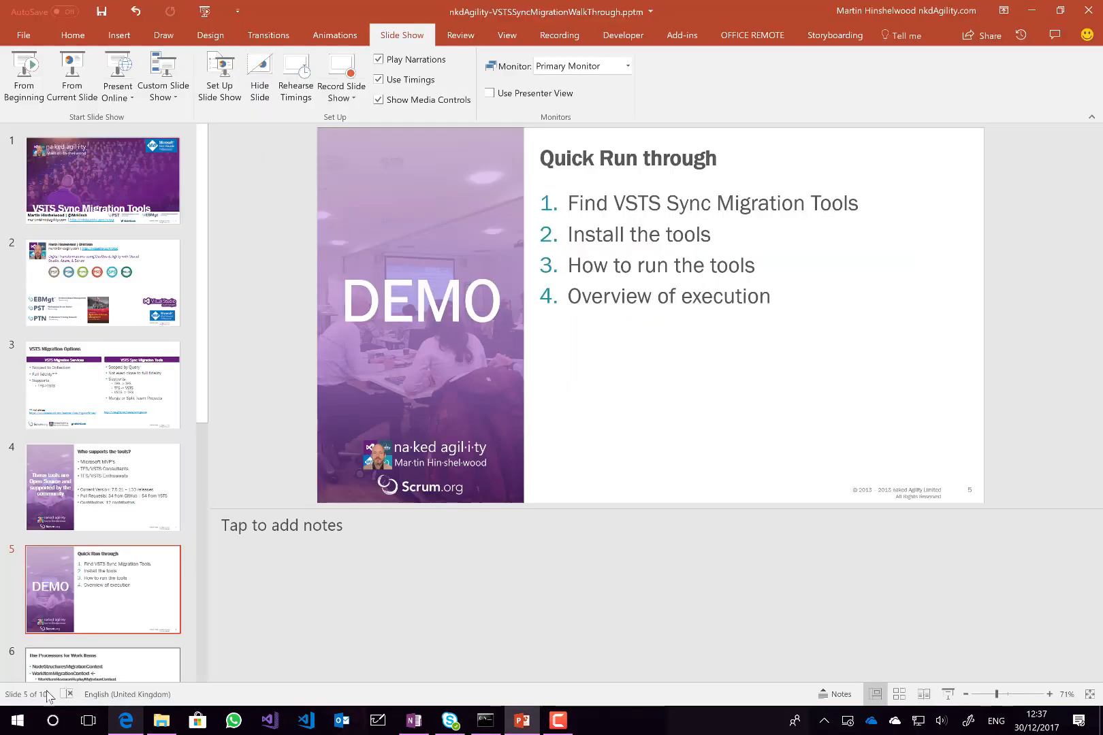
# Search Windows for cmd, run Command Prompt as administrator, and move its window clear of the slide heading
pyautogui.click(17, 720)
pyautogui.click(17, 721)
pyautogui.write('cmd')
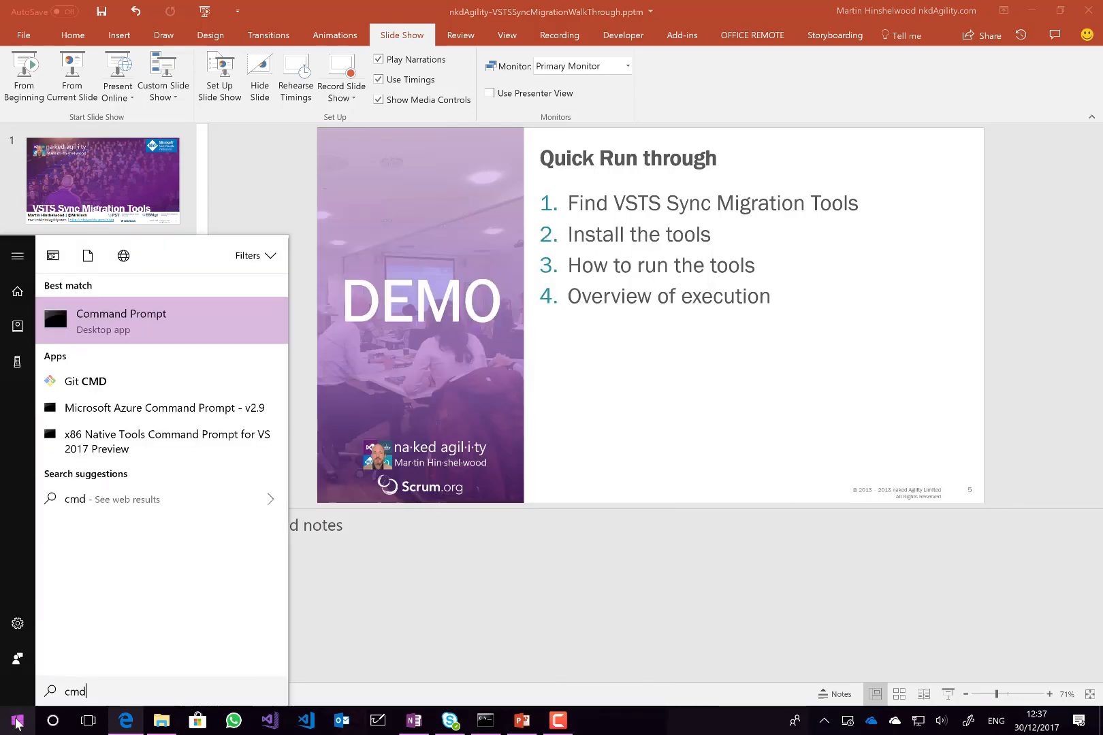
pyautogui.rightClick(146, 325)
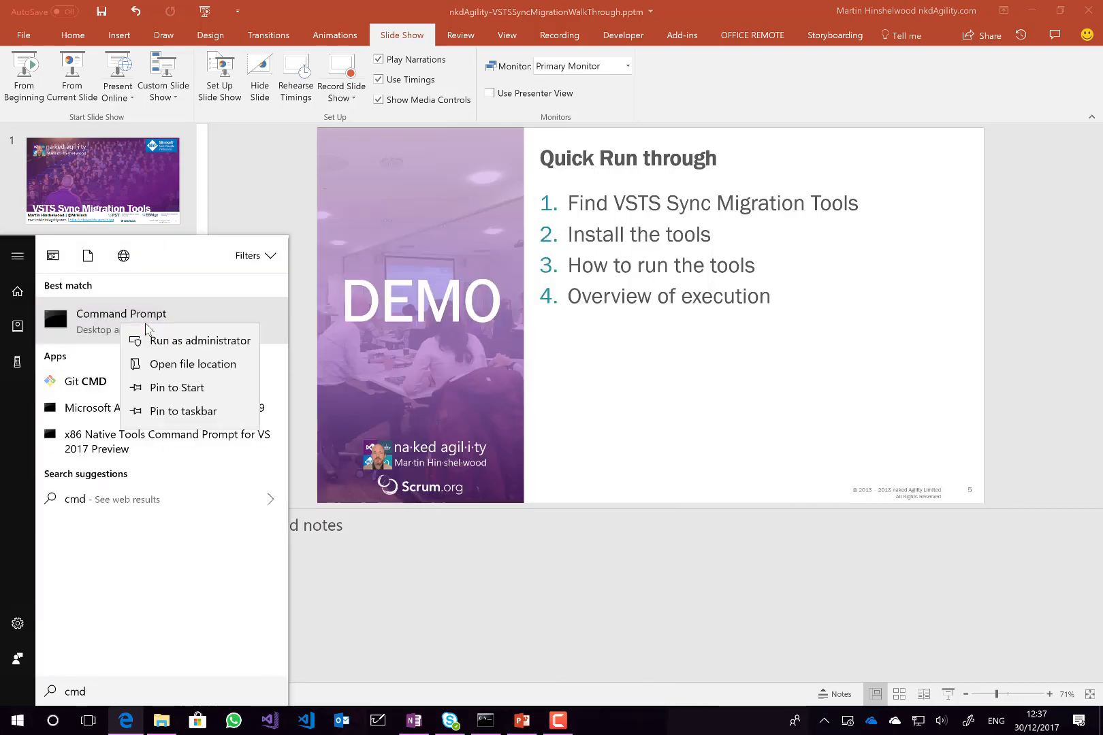
pyautogui.click(166, 341)
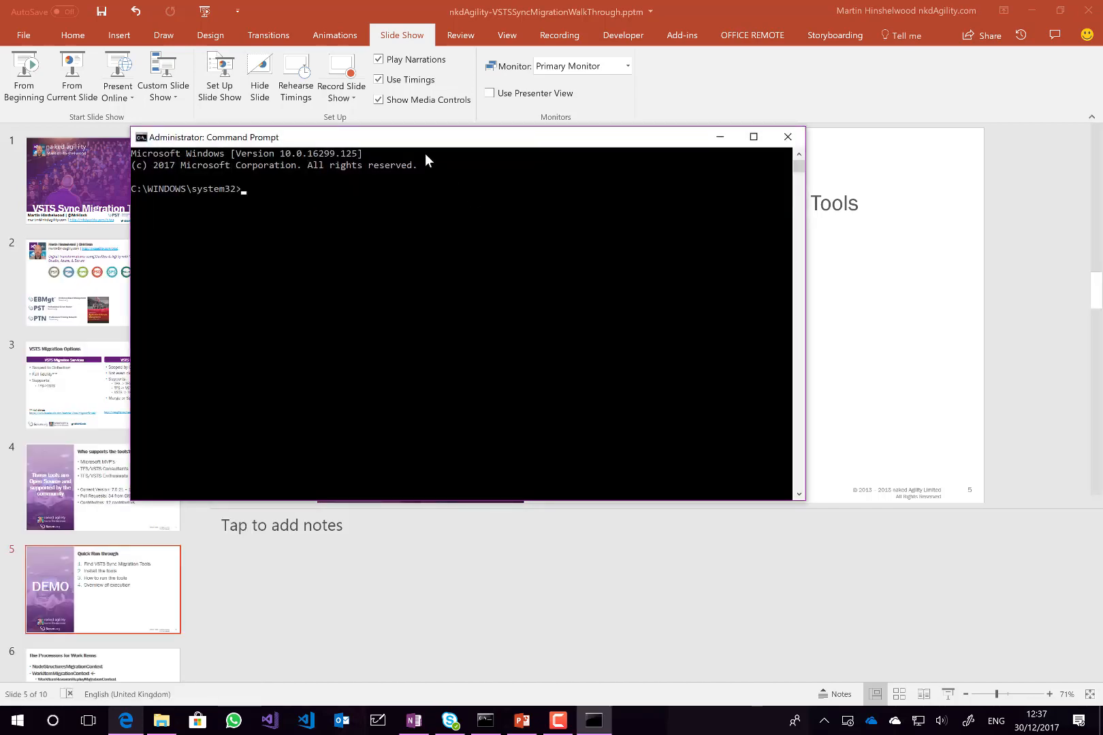
pyautogui.moveTo(424, 147); pyautogui.dragTo(558, 299)
# Change the command prompt's directory to C:\tools\VSTSSyncMigration and clear its screen with cls
pyautogui.write('cd..')
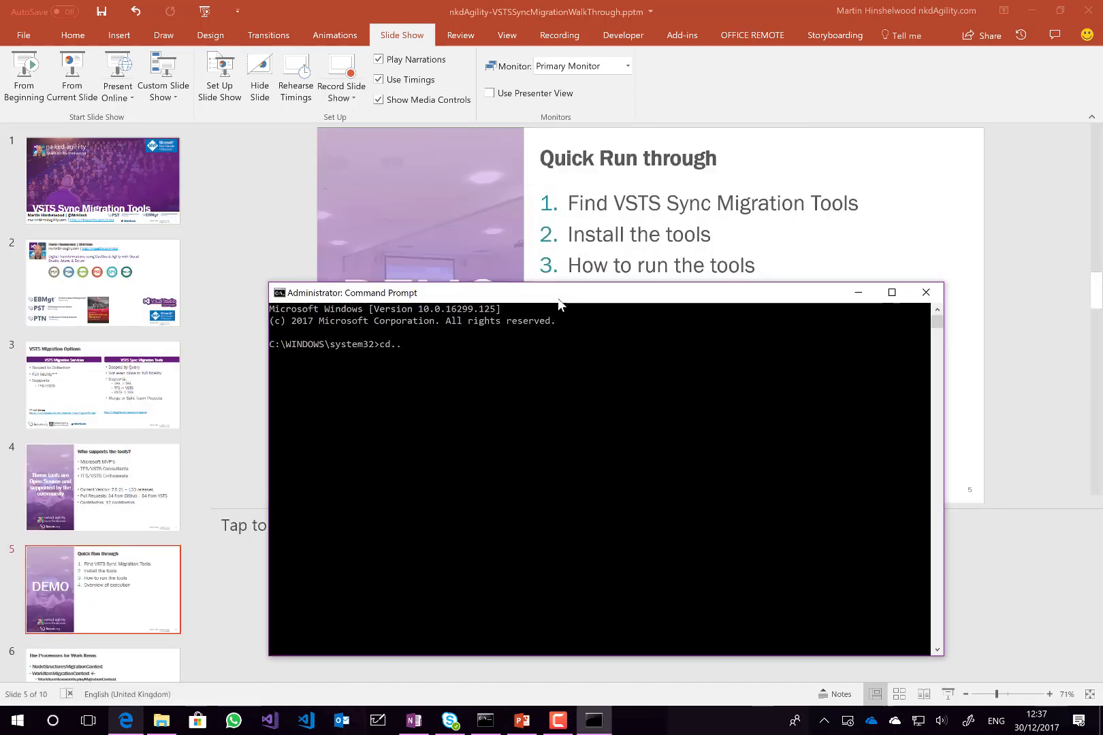
pyautogui.press('Return')
pyautogui.write('.cd..')
pyautogui.press('Return')
pyautogui.write('cd tools')
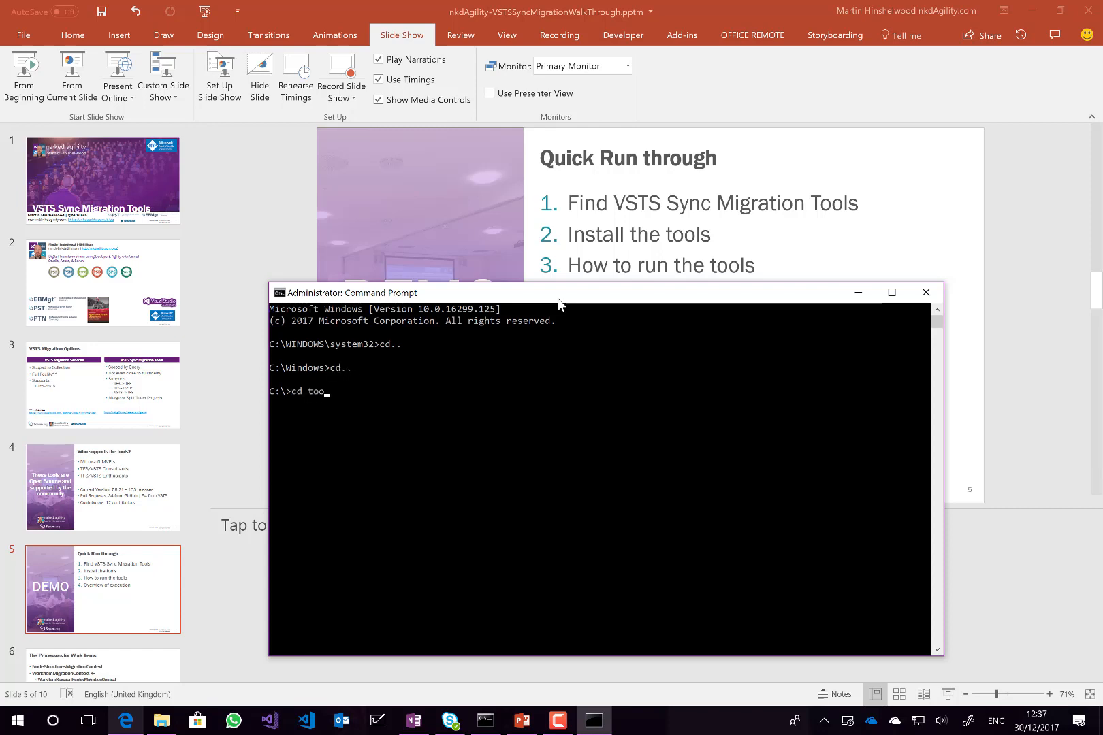
pyautogui.press('Return')
pyautogui.write('cd V')
pyautogui.press('Tab')
pyautogui.press('Return')
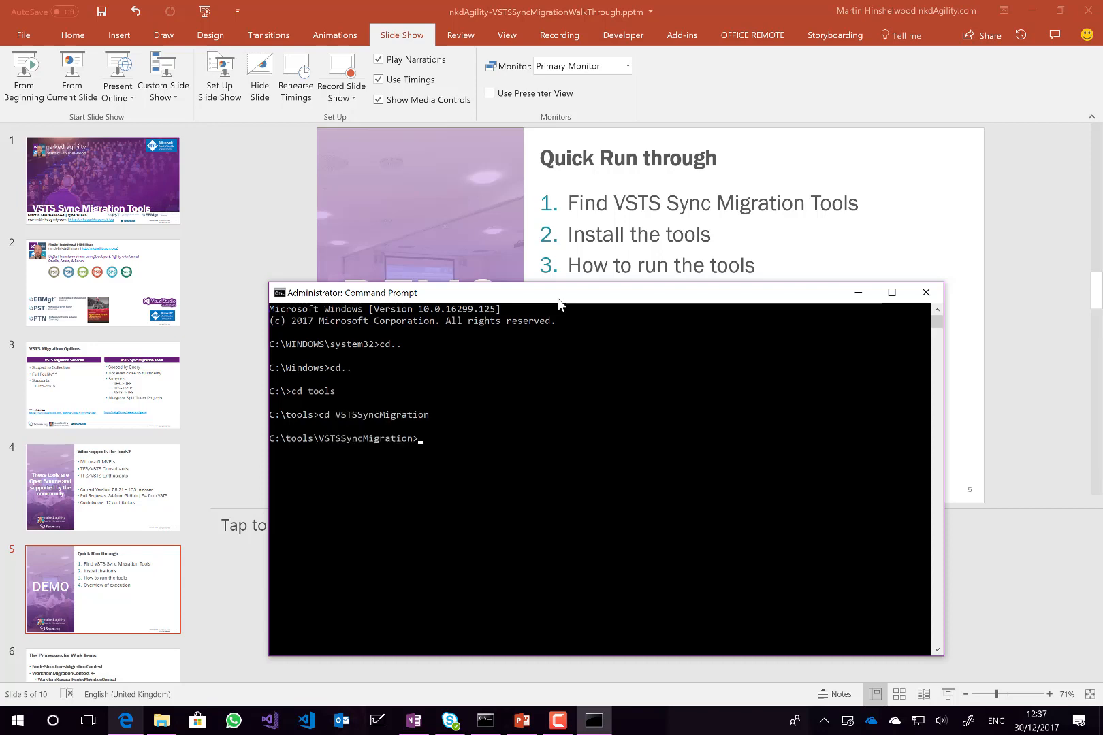
pyautogui.write('cls')
pyautogui.press('Return')
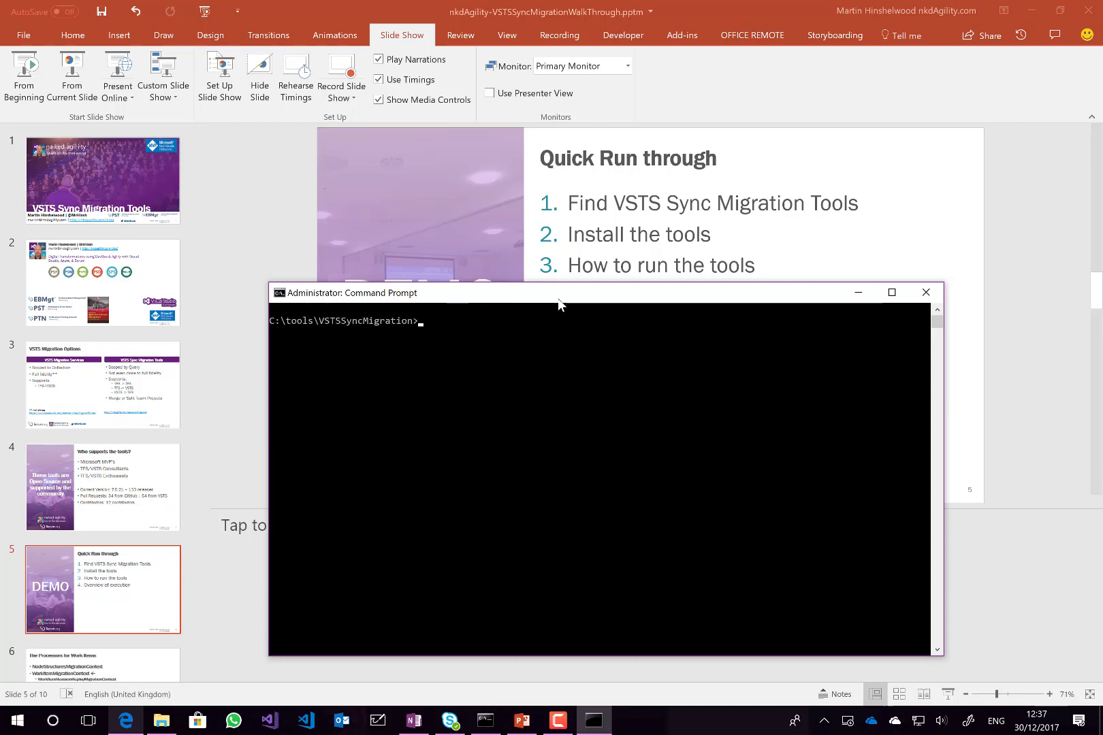
# Run vstssyncmigrator without arguments to list its verbs, and run vstssyncmigrator init to create the initial config file
pyautogui.write('vstssyncmigrator')
pyautogui.press('Return')
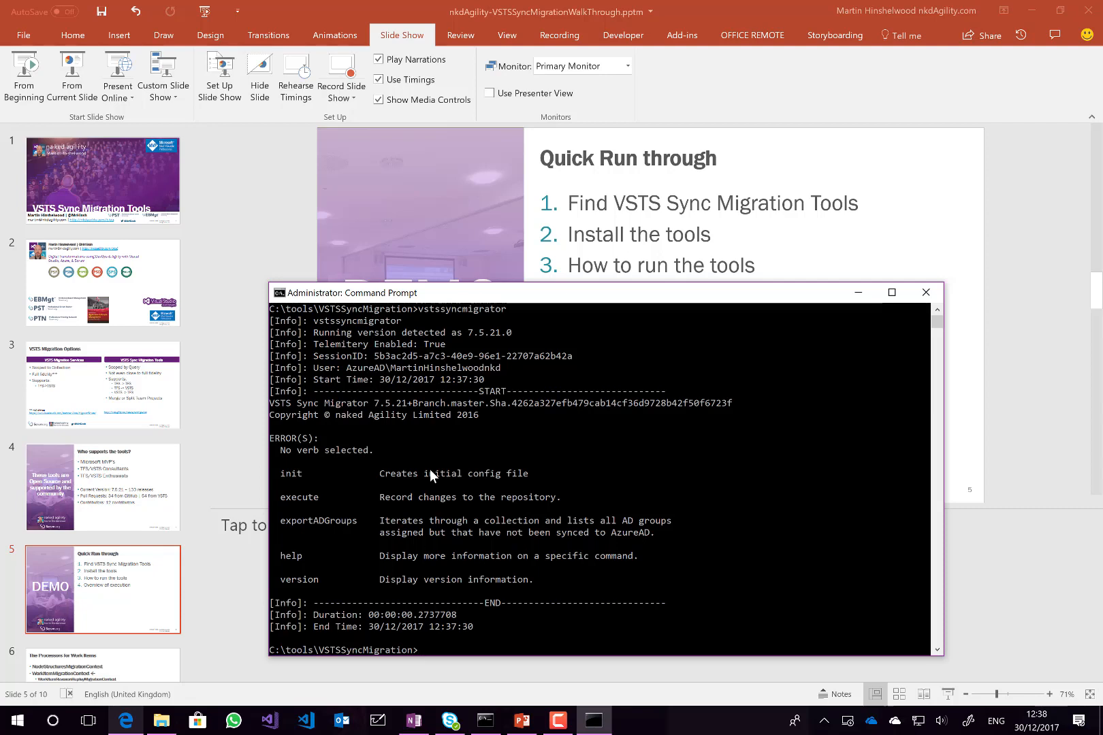
pyautogui.press('Up')
pyautogui.write('init')
pyautogui.press('Return')
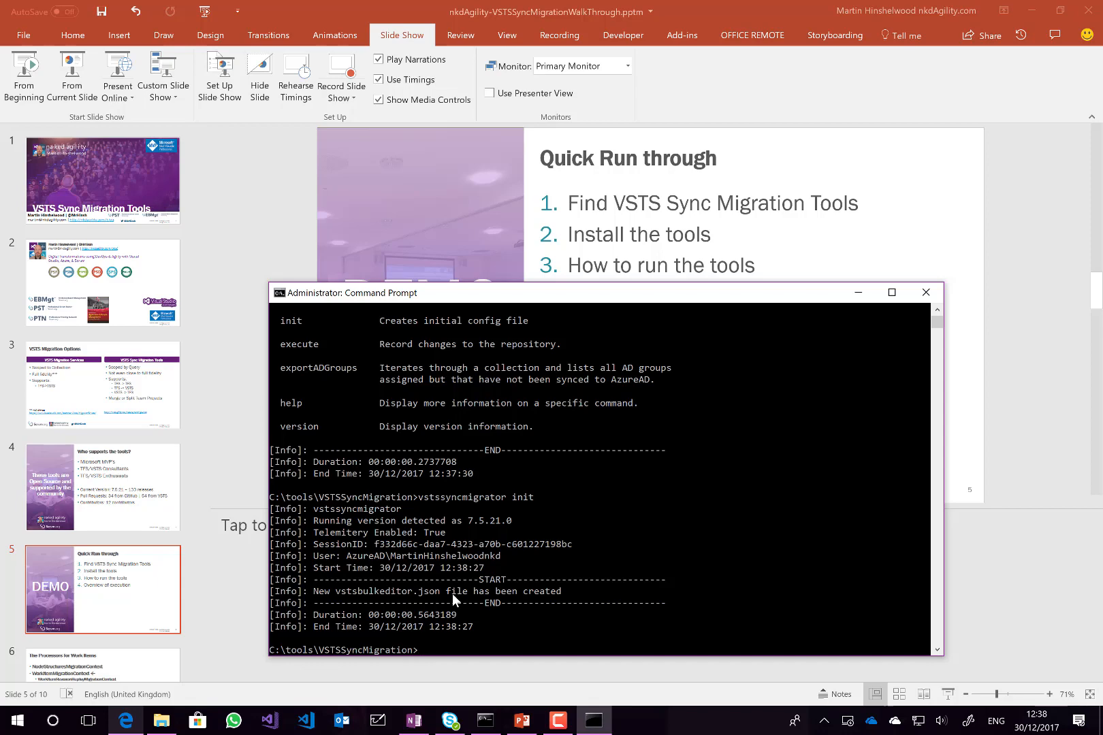
# Switch to File Explorer and open vstsbulkeditor.json from the VSTSSyncMigration folder in Visual Studio Code
pyautogui.click(161, 721)
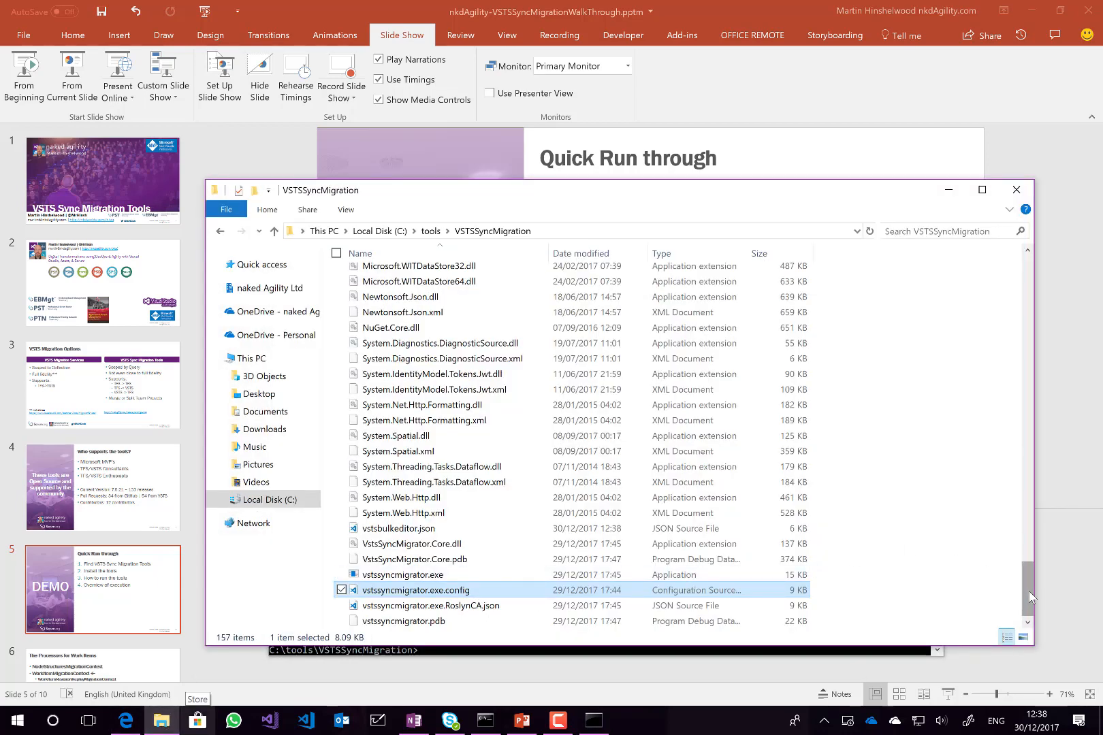
pyautogui.moveTo(1029, 592); pyautogui.dragTo(1027, 594)
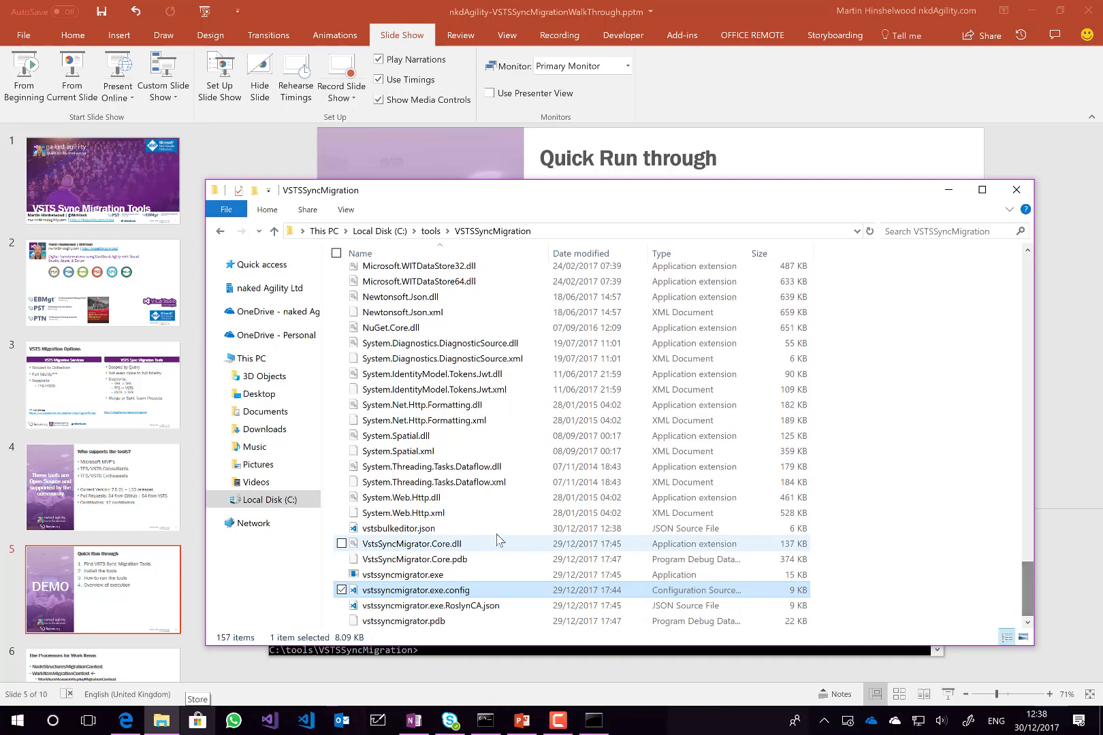
pyautogui.click(467, 529)
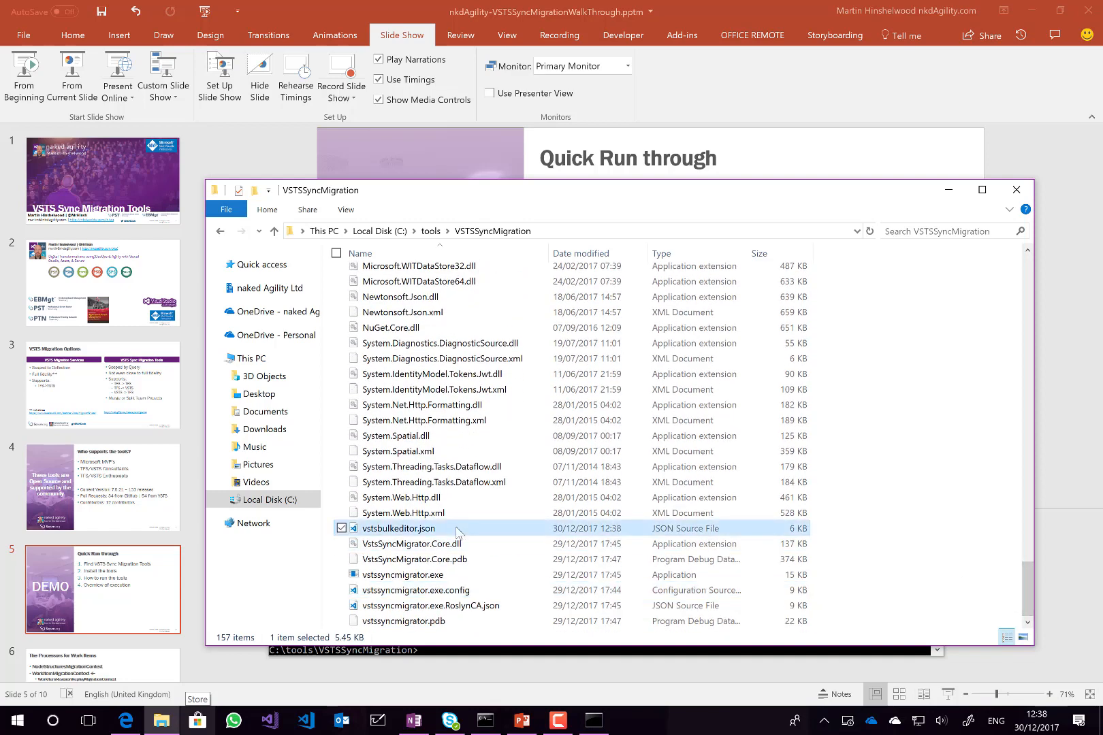
pyautogui.doubleClick(429, 529)
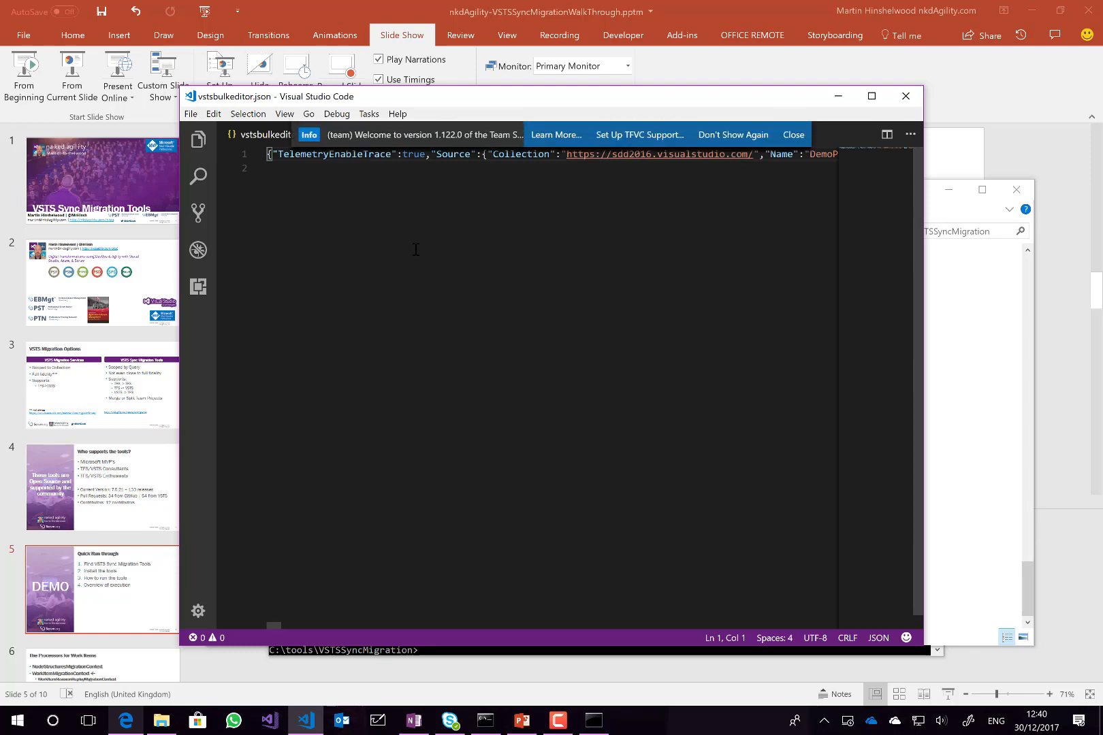
# Format the JSON document and give it the full screen, dismissing the Team Services extension notification
pyautogui.hotkey('shift', 'alt', 'f')
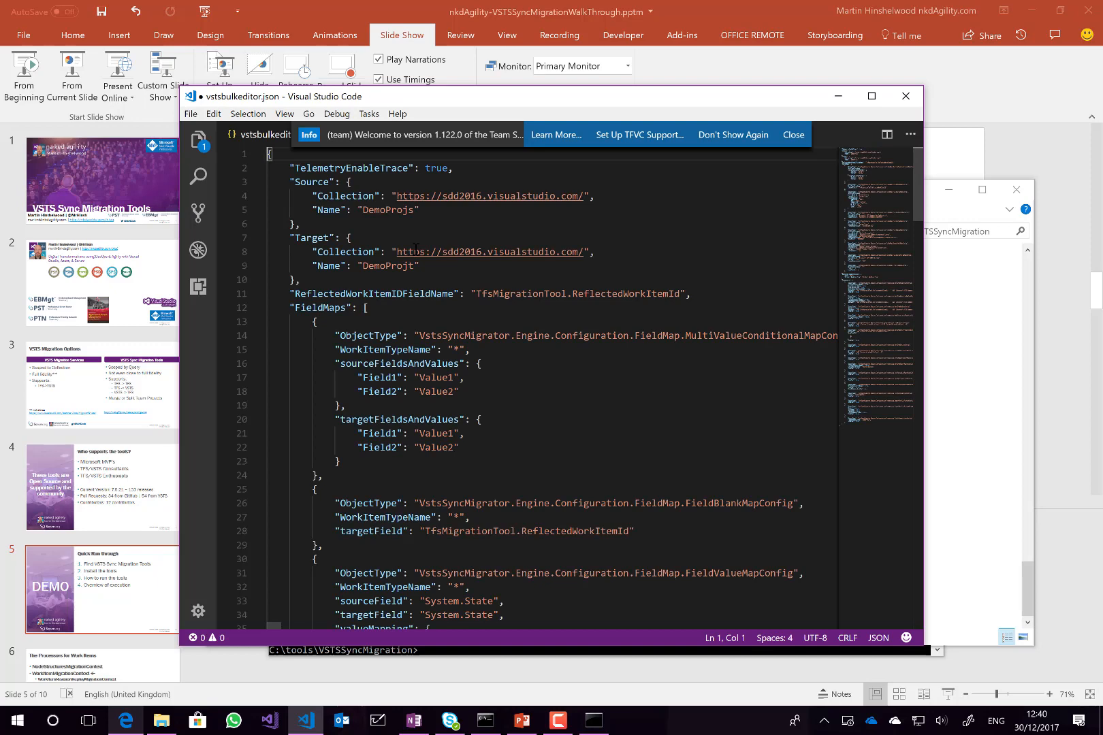
pyautogui.click(871, 97)
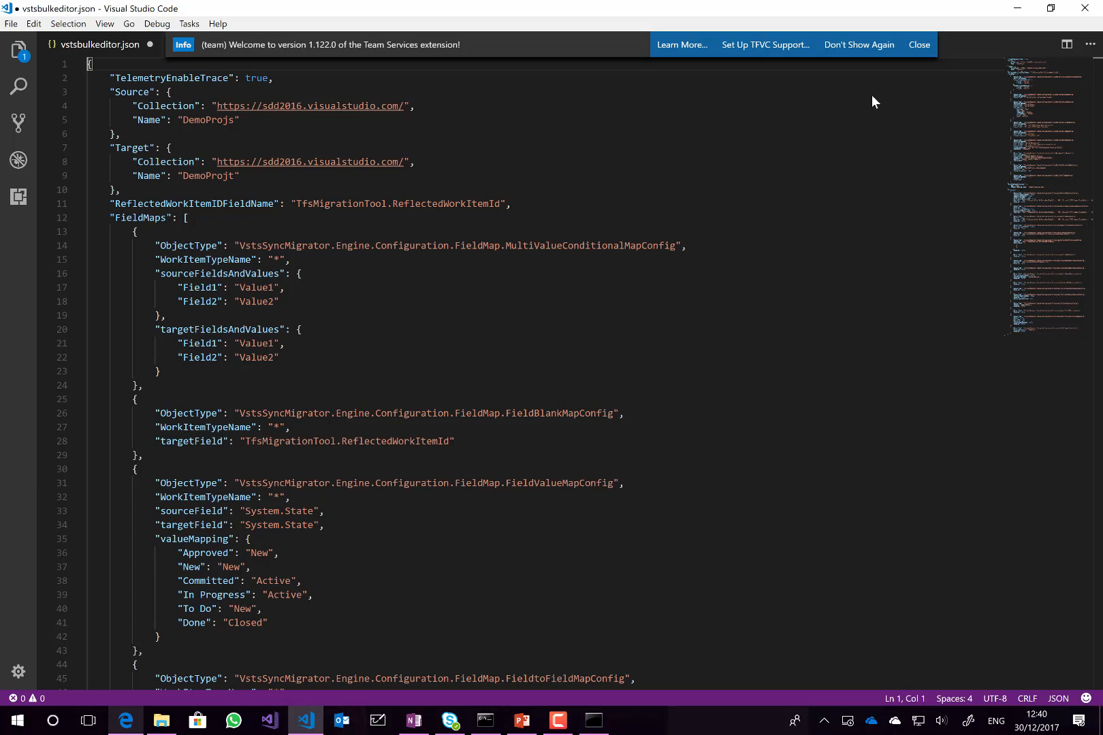
pyautogui.click(918, 46)
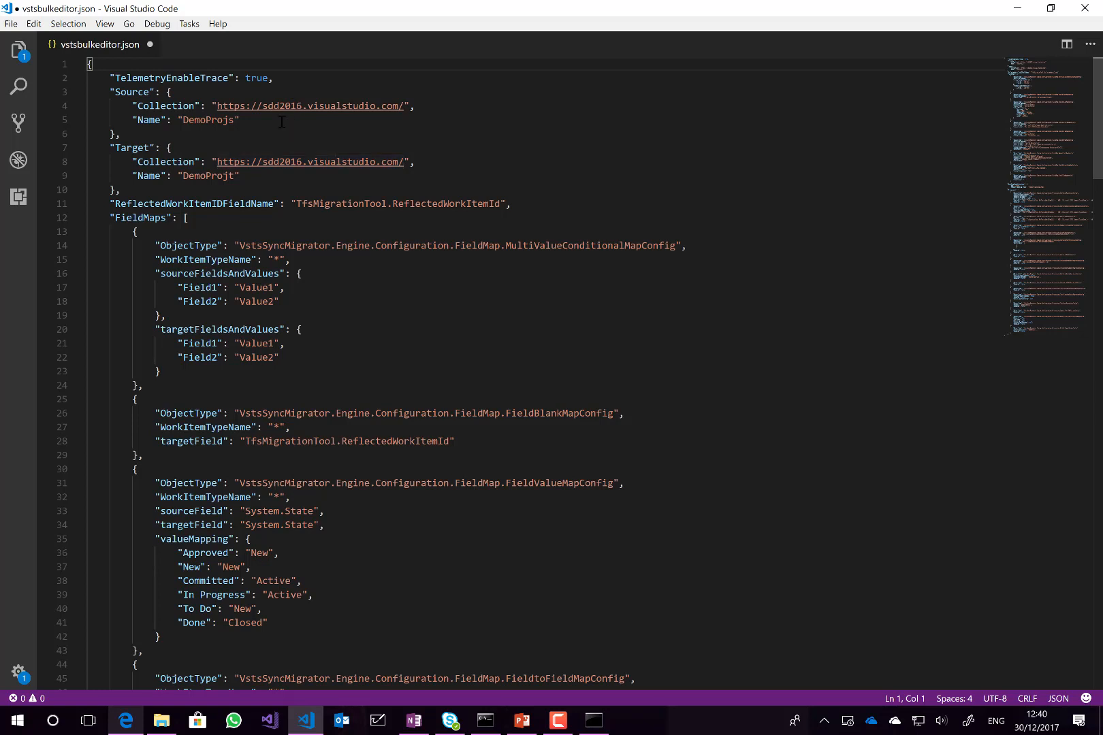
# Examine the Source and Target collection and project settings and the ReflectedWorkItemIDFieldName setting in the config file
pyautogui.moveTo(279, 121); pyautogui.dragTo(127, 105)
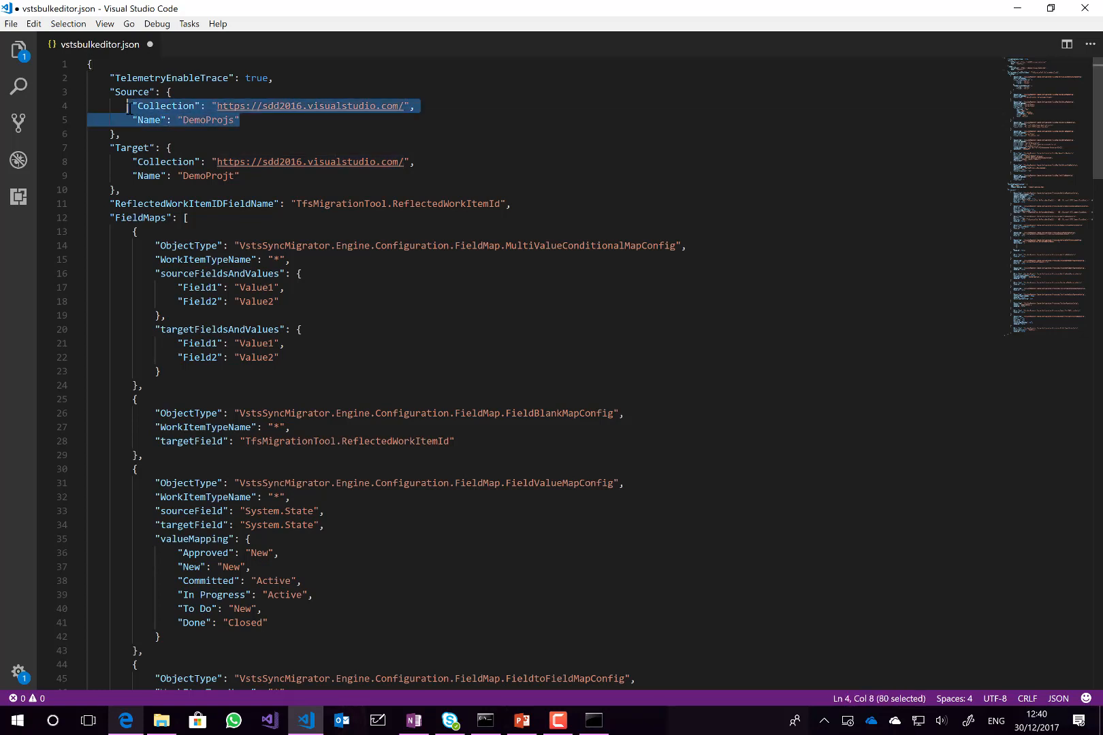
pyautogui.moveTo(259, 176); pyautogui.dragTo(132, 161)
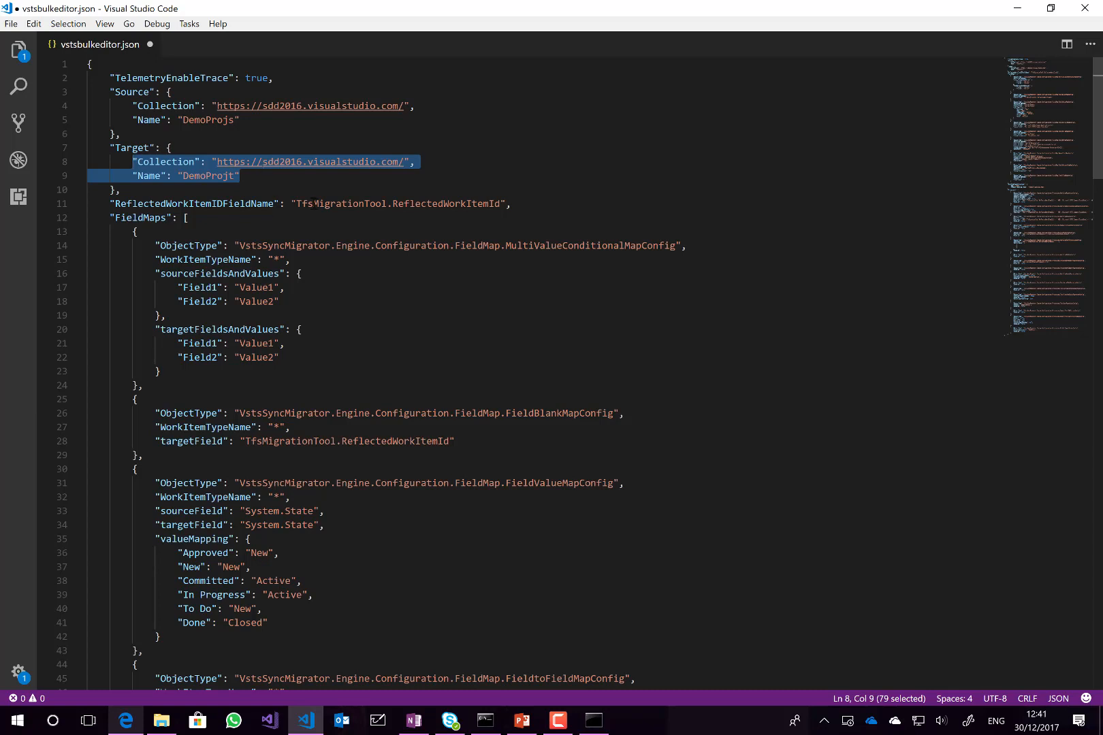
pyautogui.moveTo(114, 203); pyautogui.dragTo(512, 204)
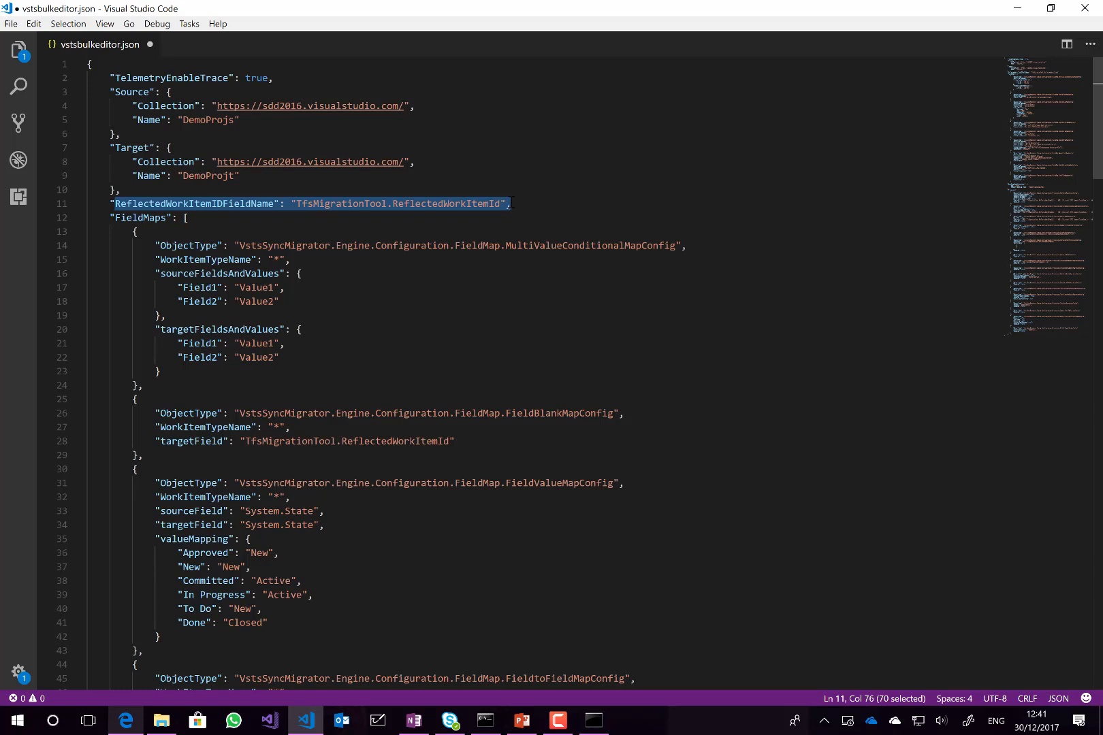
pyautogui.moveTo(239, 176); pyautogui.dragTo(138, 176)
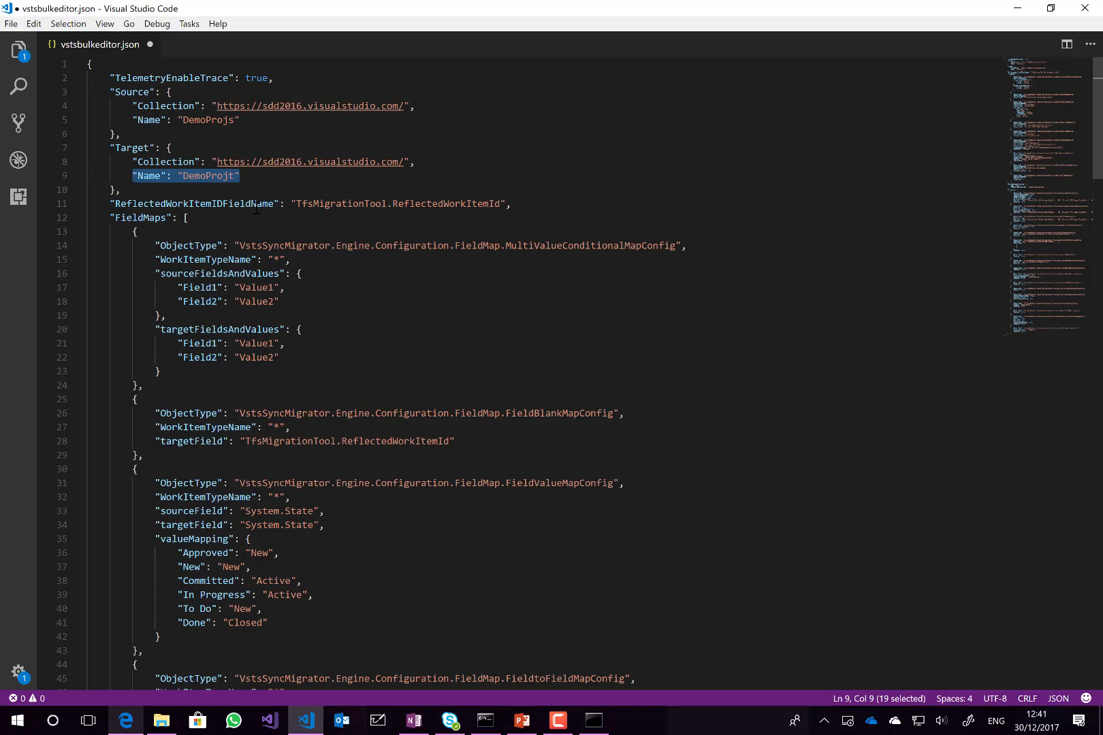
pyautogui.moveTo(296, 204); pyautogui.dragTo(502, 204)
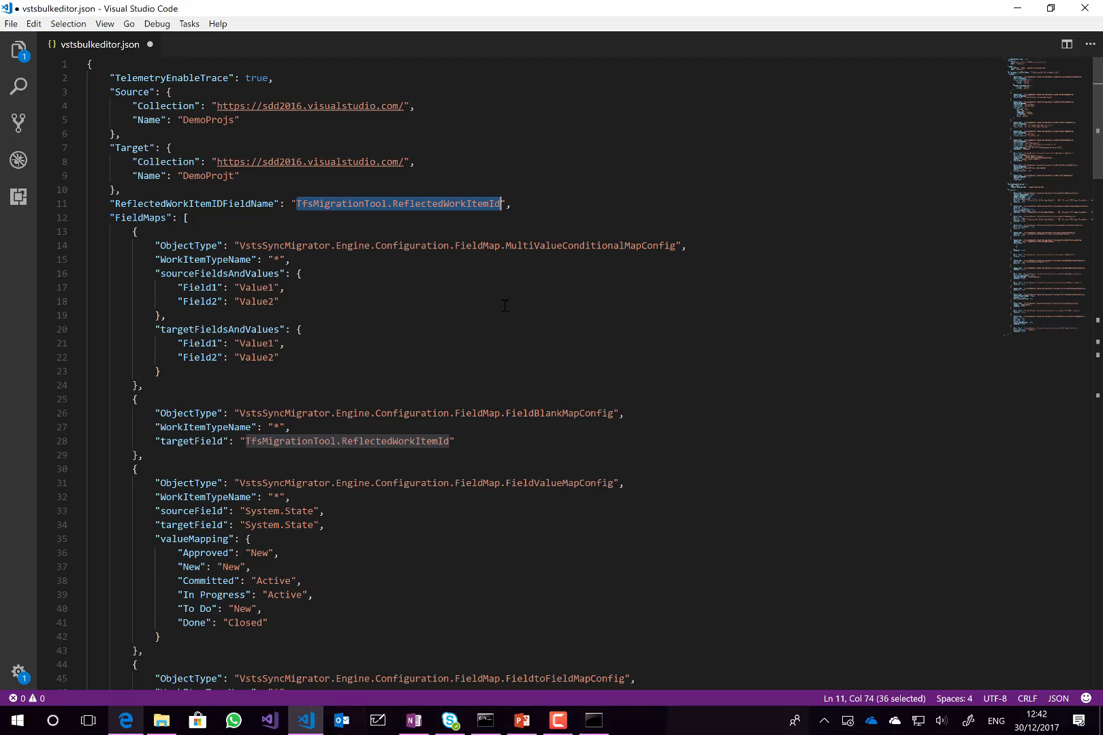
# Examine the FieldMaps section and its MultiValueConditionalMapConfig entry, including the work item type and the source fields and values
pyautogui.moveTo(110, 218); pyautogui.dragTo(338, 443)
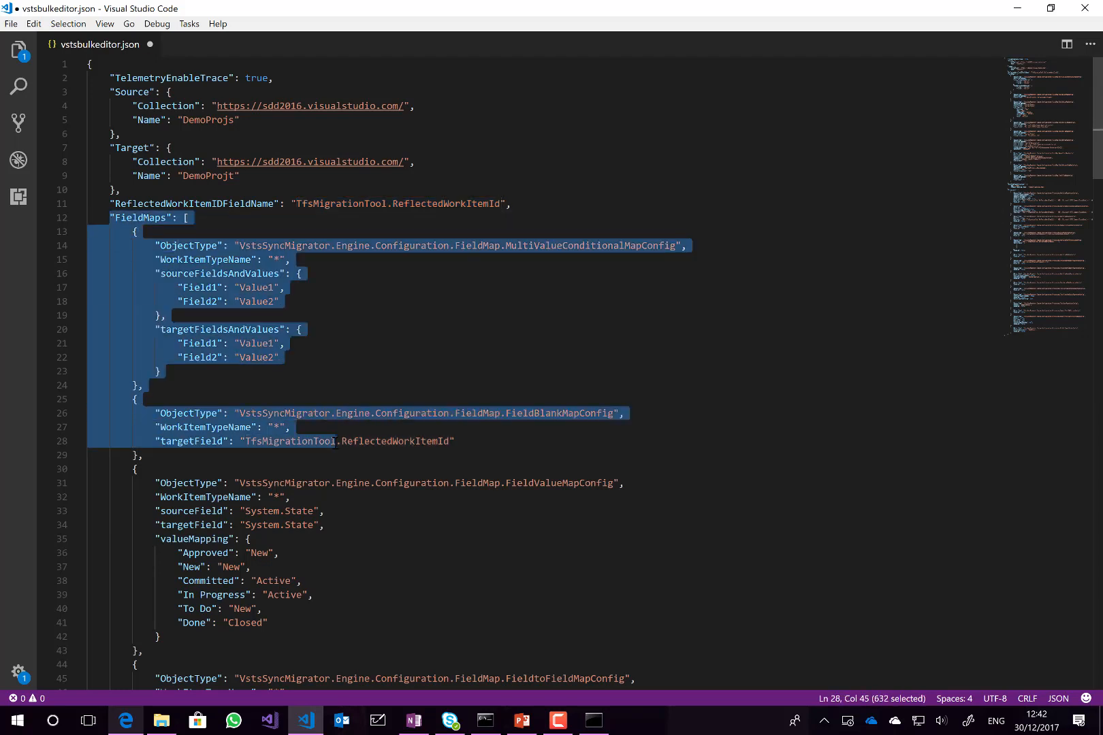
pyautogui.click(532, 351)
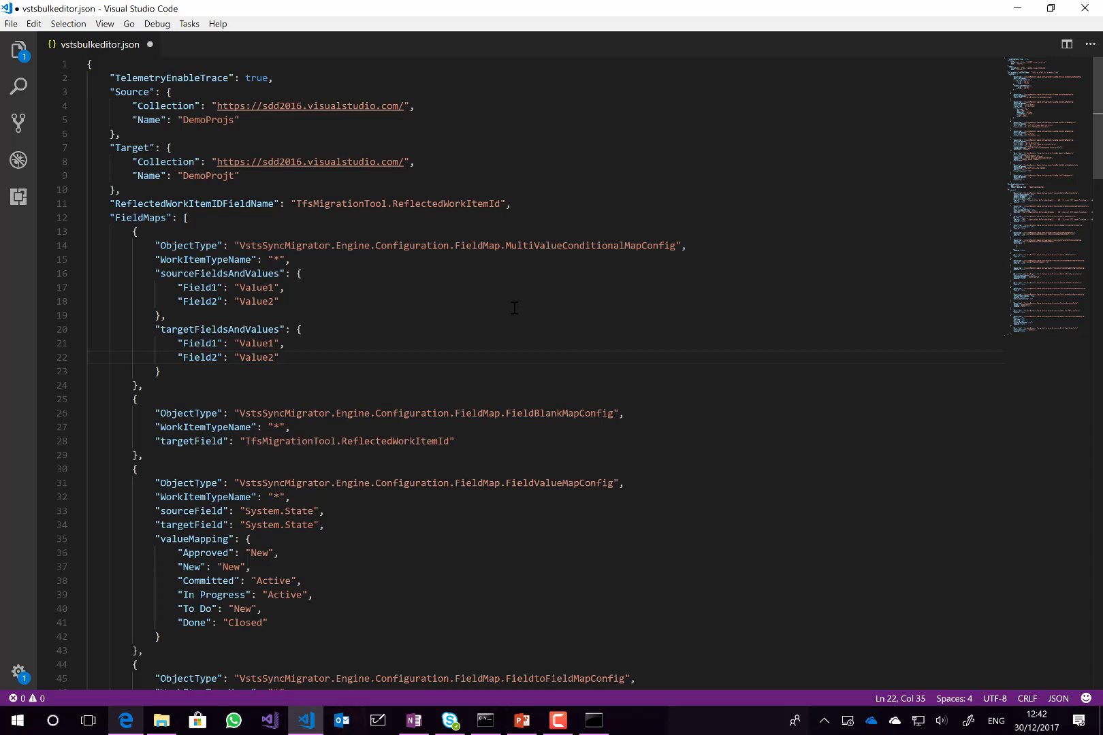
pyautogui.click(236, 245)
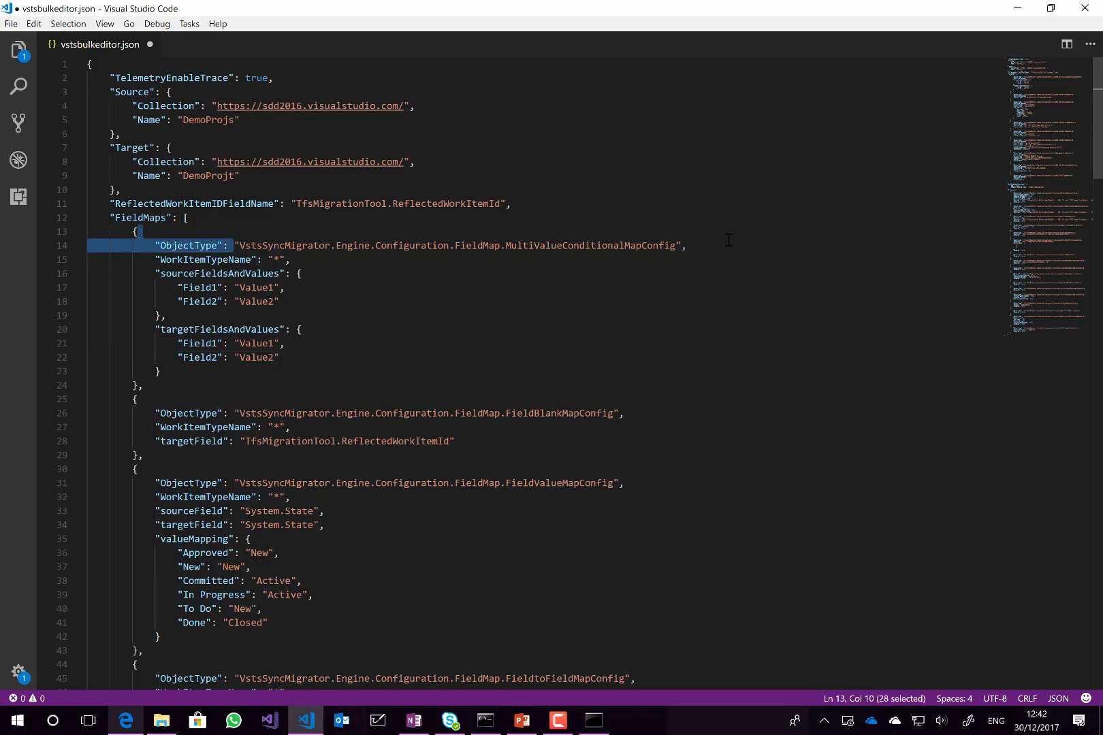
pyautogui.moveTo(235, 246); pyautogui.dragTo(687, 246)
pyautogui.doubleClick(633, 246)
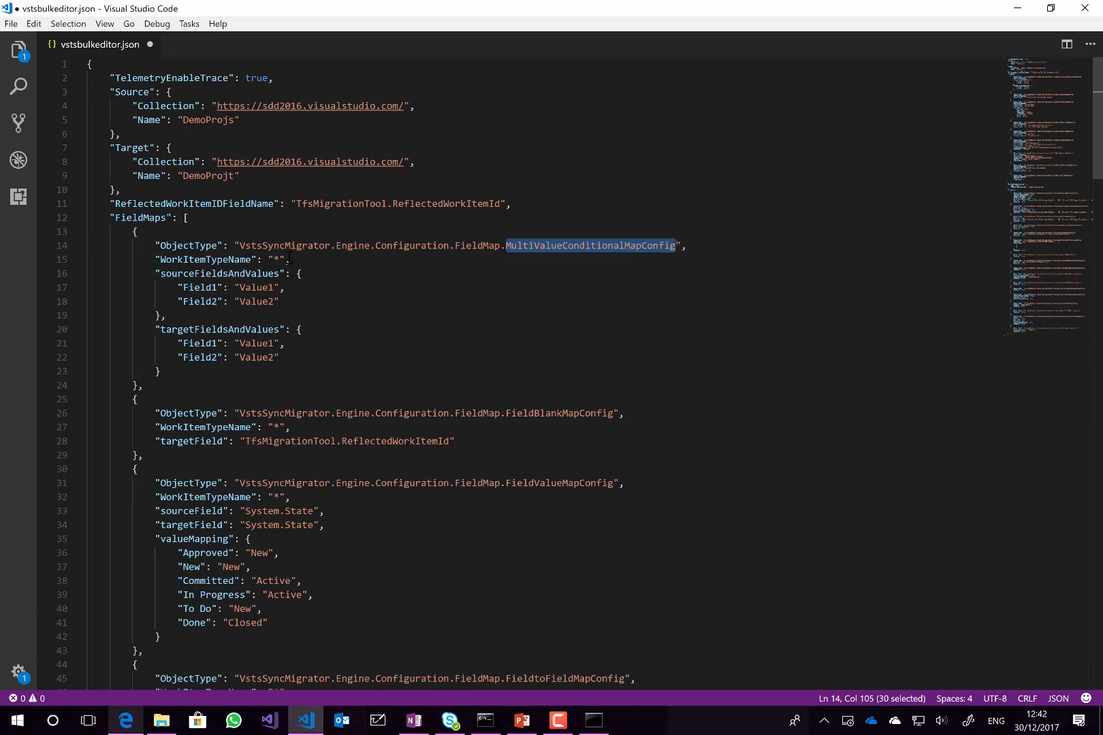
pyautogui.moveTo(285, 260); pyautogui.dragTo(268, 259)
pyautogui.hotkey('shift', 'Right')
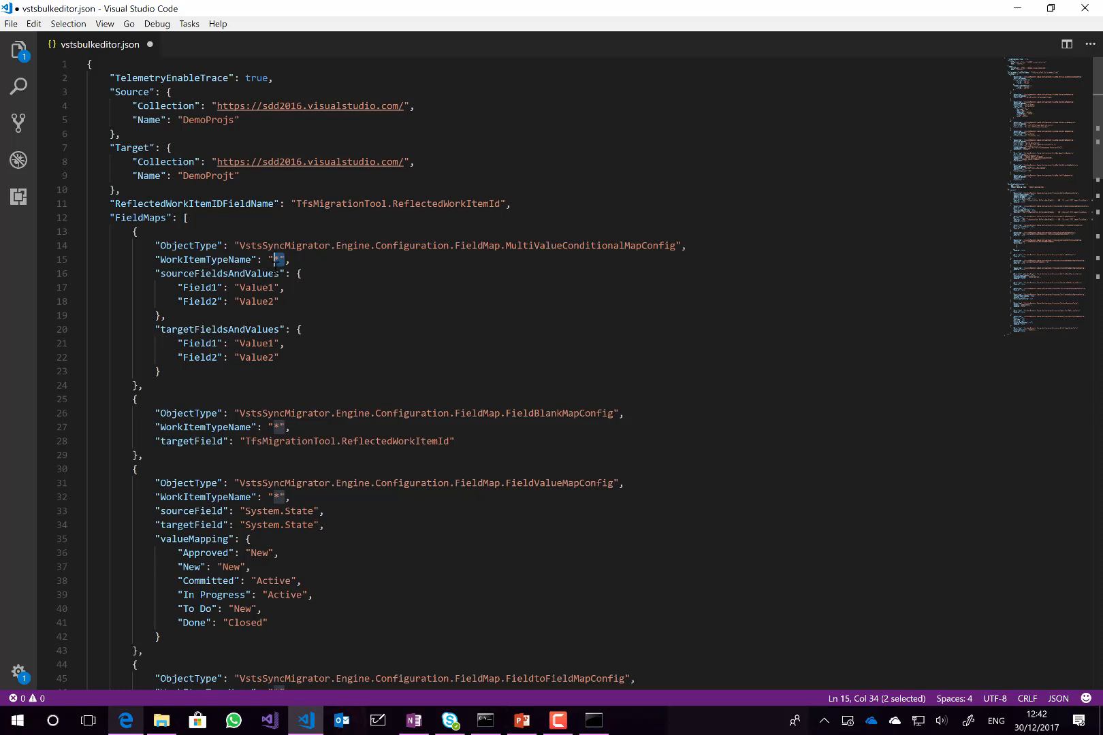
pyautogui.doubleClick(262, 274)
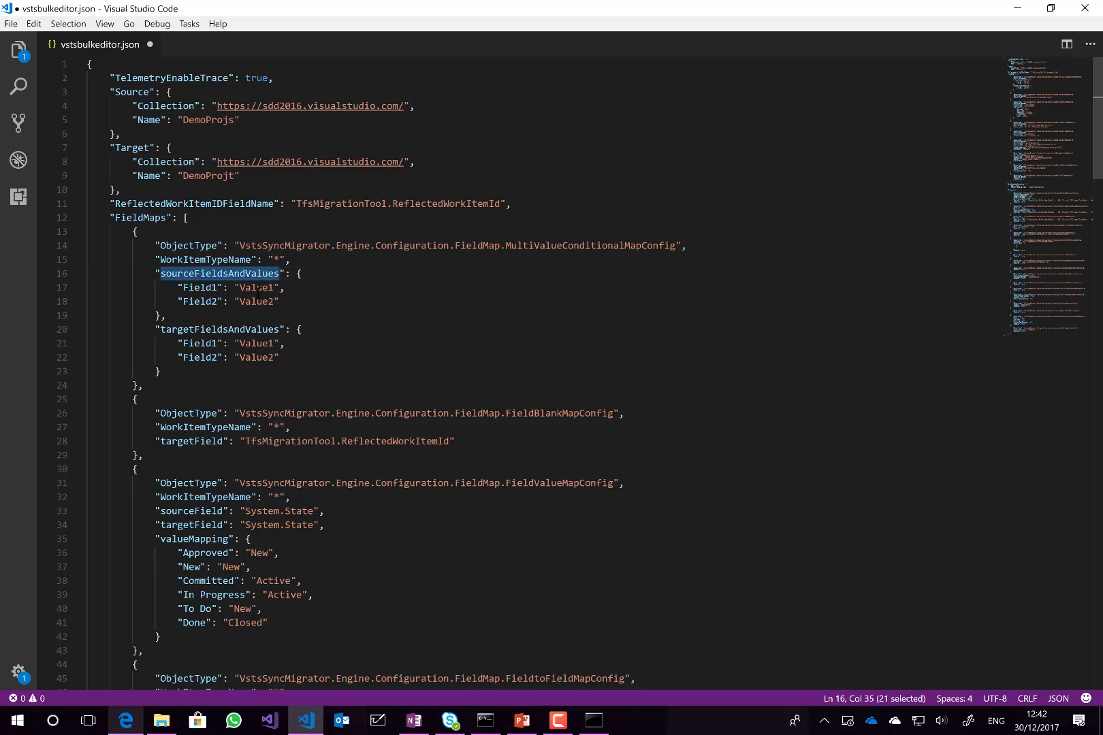
pyautogui.doubleClick(257, 288)
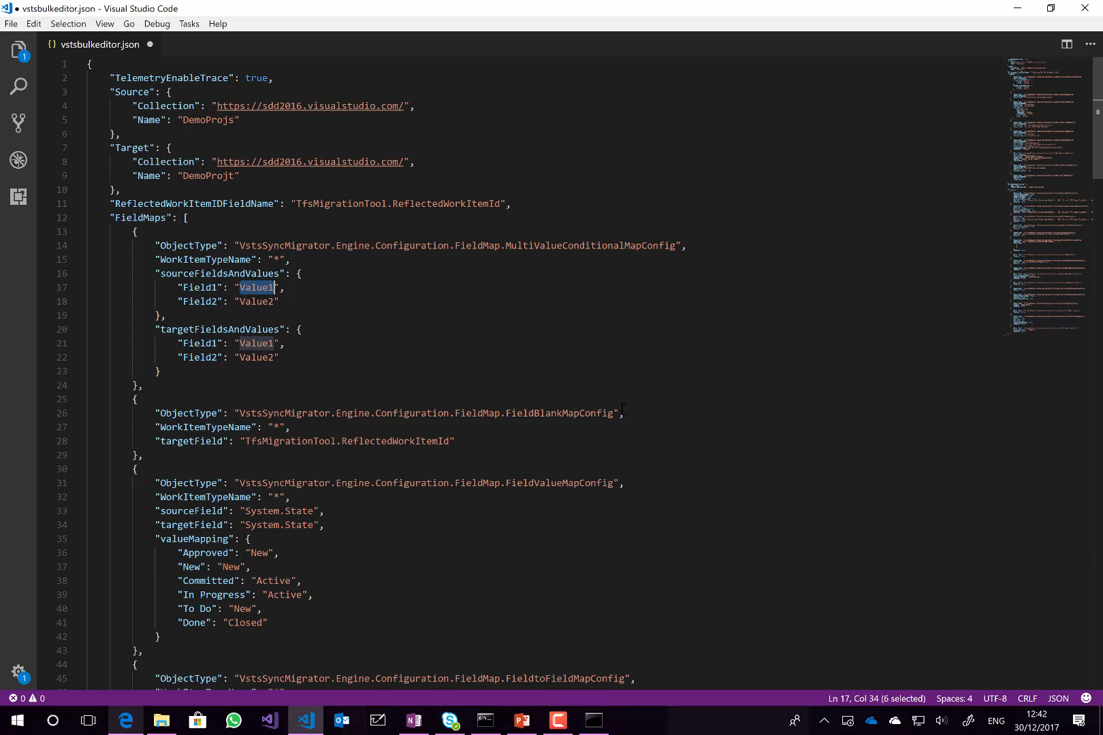
# Examine the FieldBlankMapConfig entry and its targetField in the FieldMaps section
pyautogui.moveTo(1098, 182); pyautogui.dragTo(1101, 217)
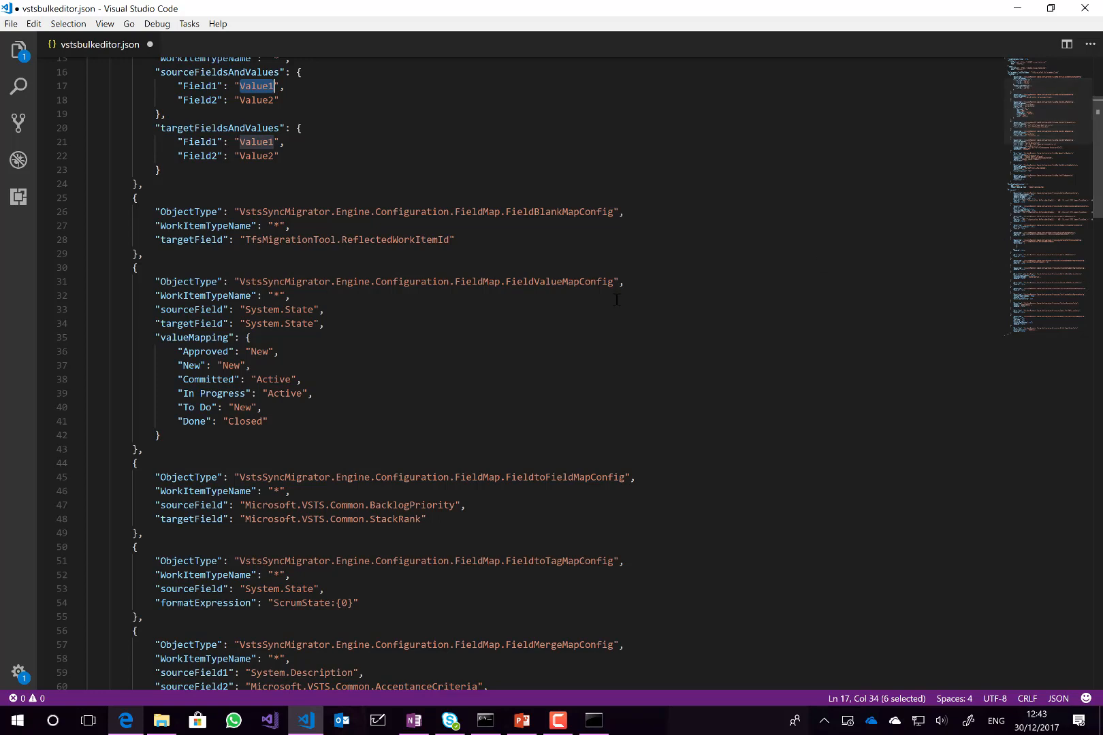
pyautogui.doubleClick(554, 212)
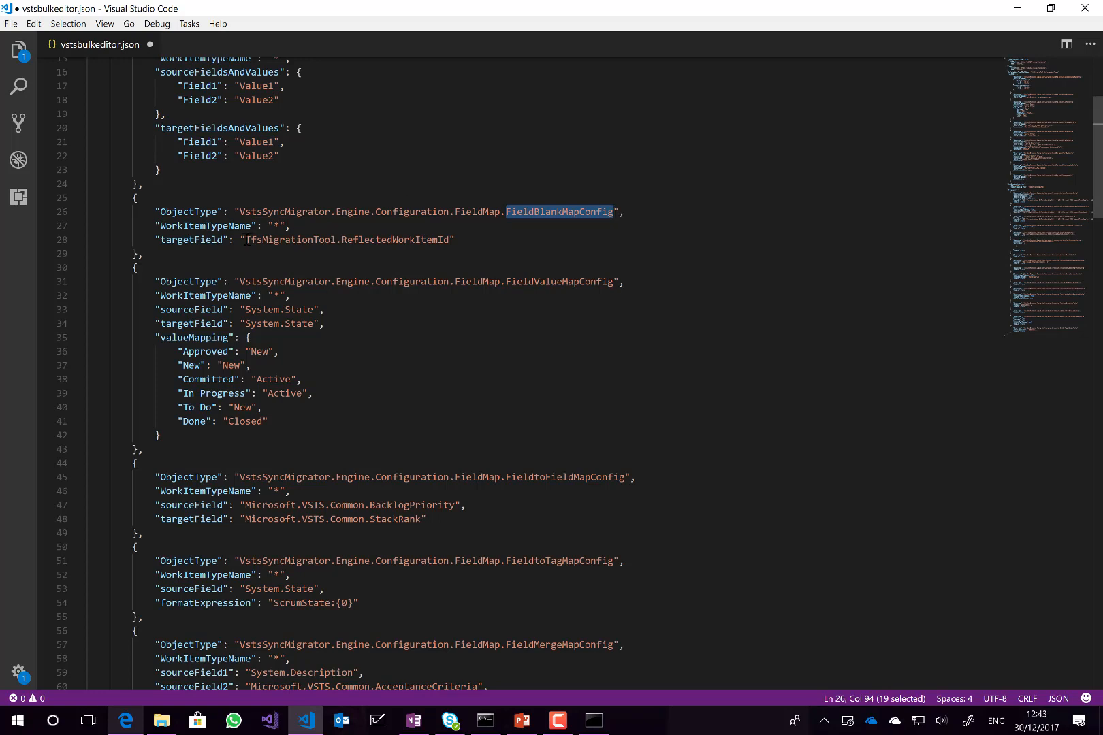
pyautogui.moveTo(245, 239); pyautogui.dragTo(280, 240)
pyautogui.moveTo(417, 239); pyautogui.dragTo(450, 241)
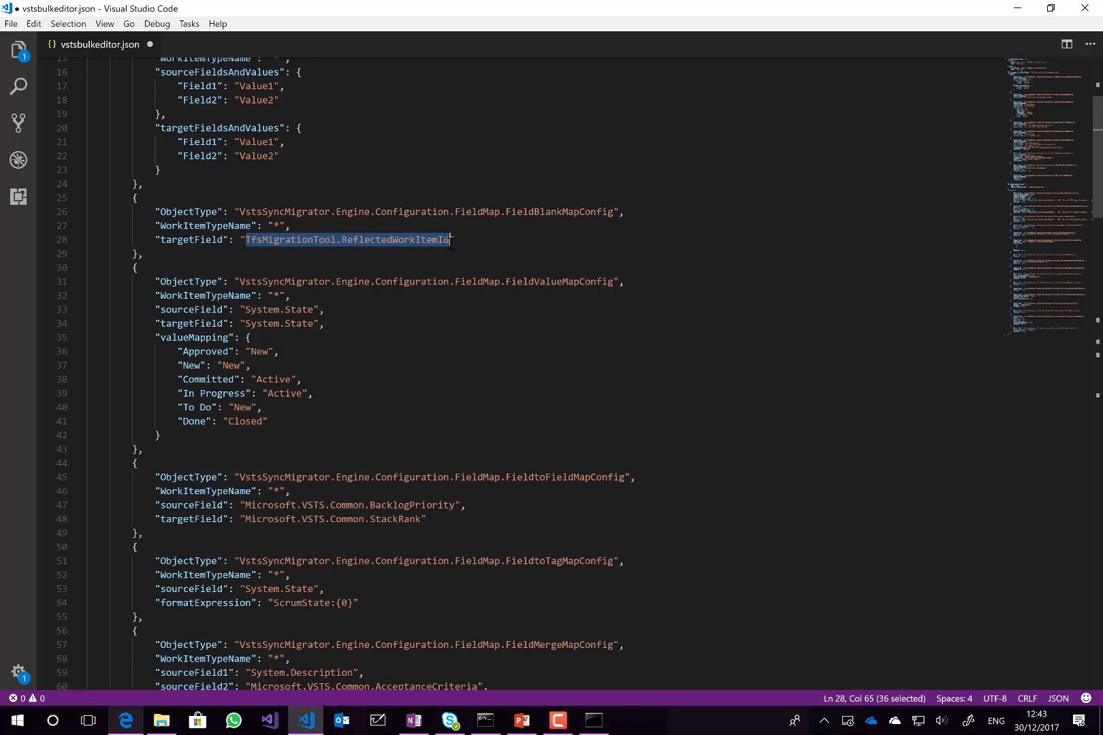
# Examine the FieldValueMapConfig entry, covering its source and target fields and the state pairs under valueMapping
pyautogui.doubleClick(550, 281)
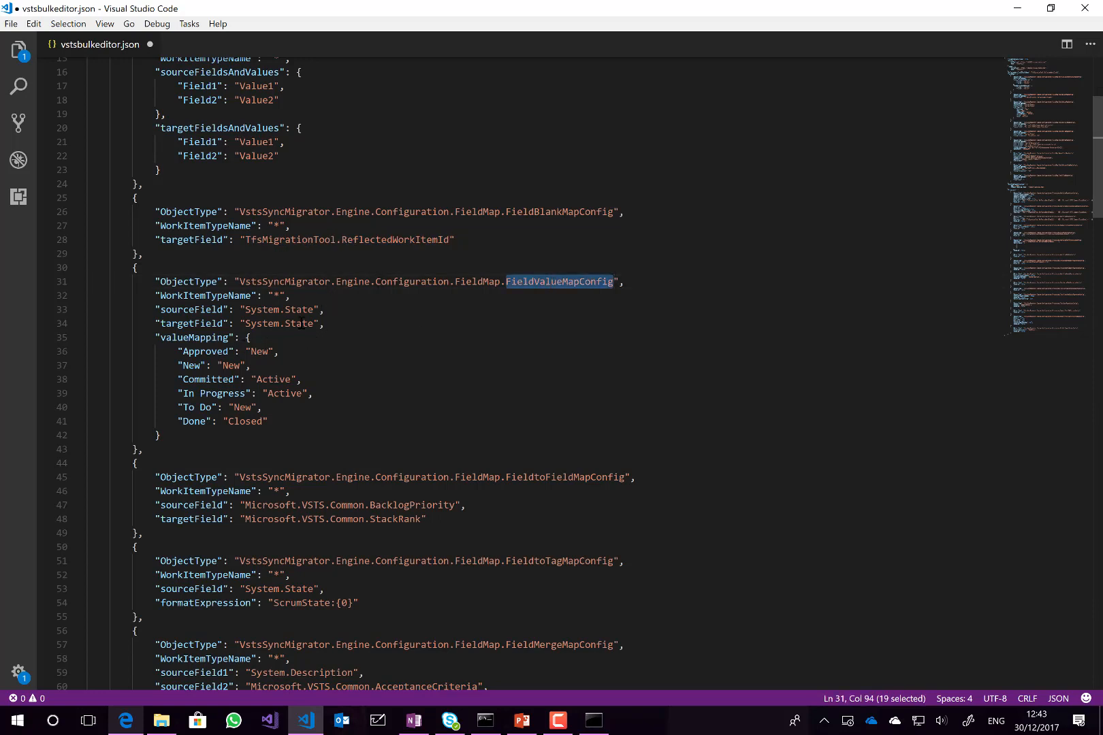
pyautogui.moveTo(232, 310); pyautogui.dragTo(320, 326)
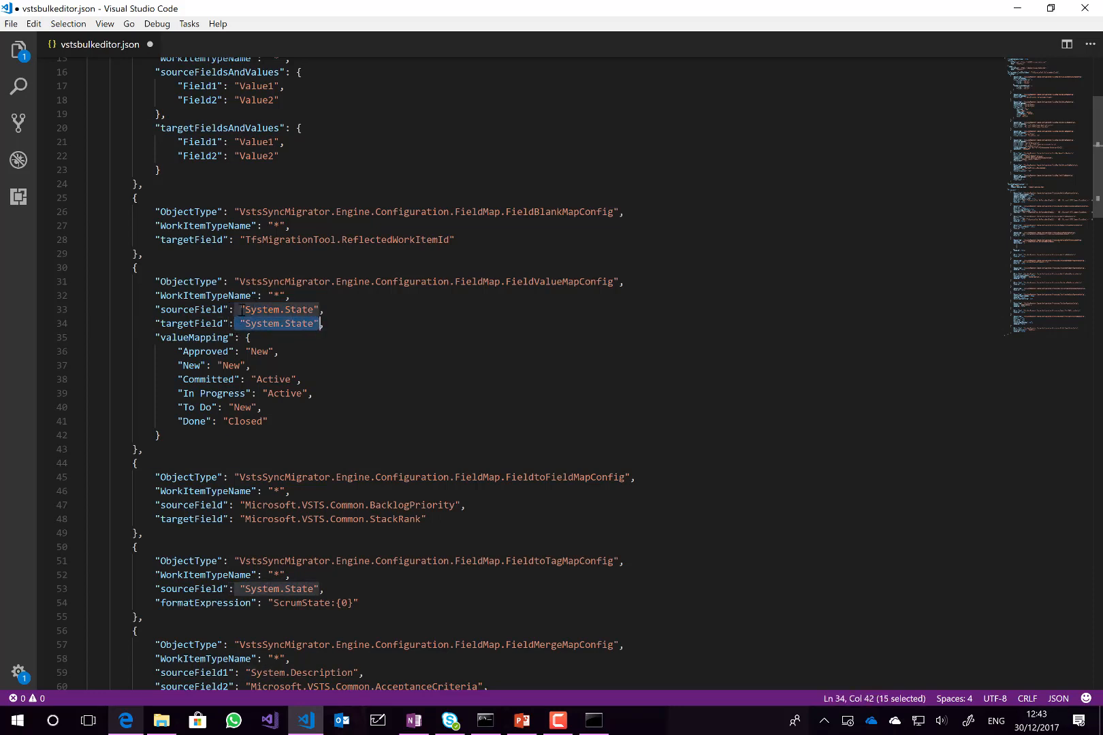
pyautogui.moveTo(241, 310); pyautogui.dragTo(320, 310)
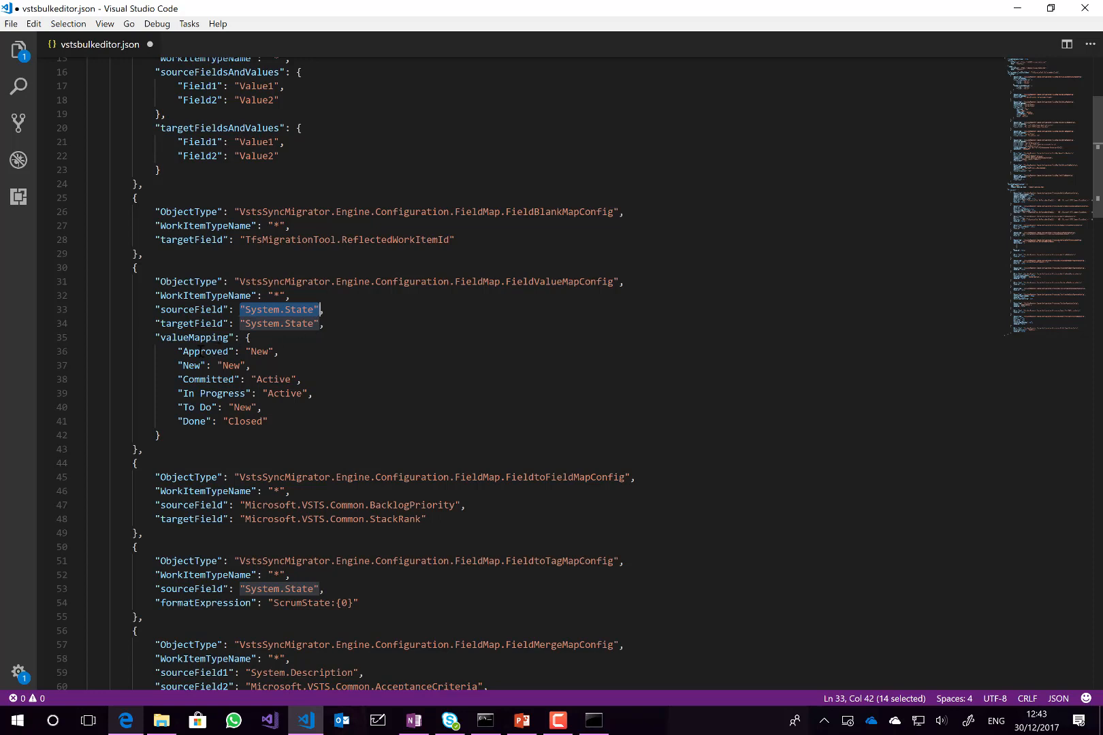
pyautogui.doubleClick(202, 353)
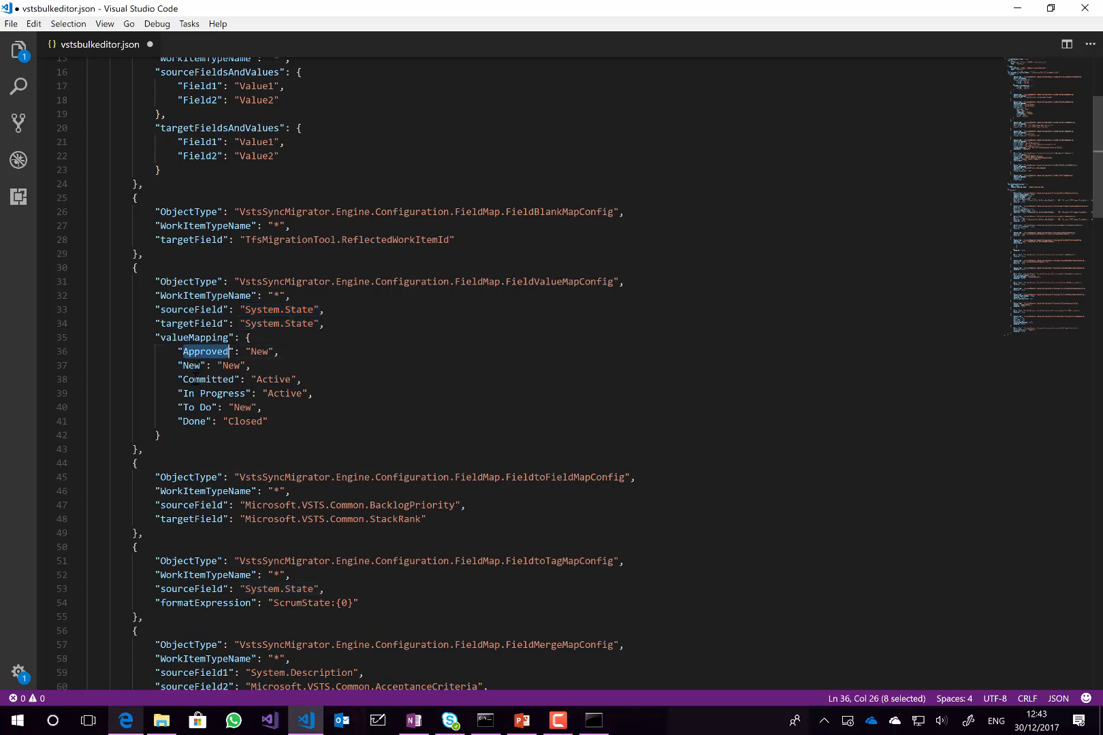
pyautogui.click(195, 379)
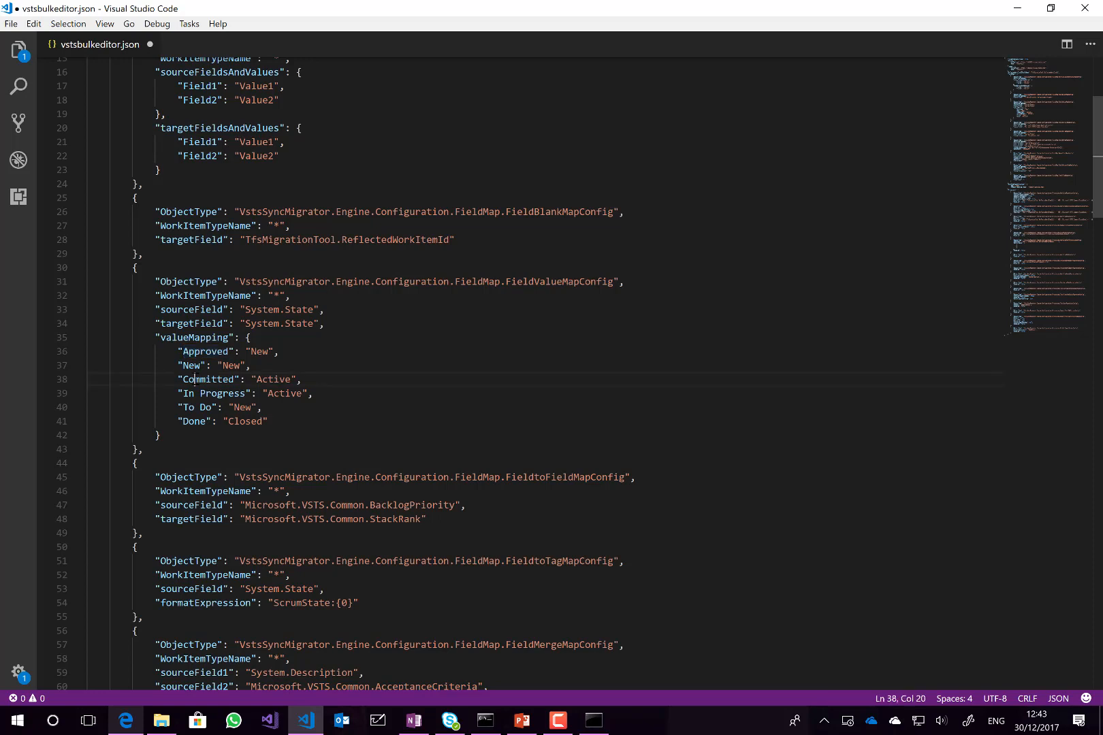
pyautogui.doubleClick(275, 379)
pyautogui.doubleClick(208, 352)
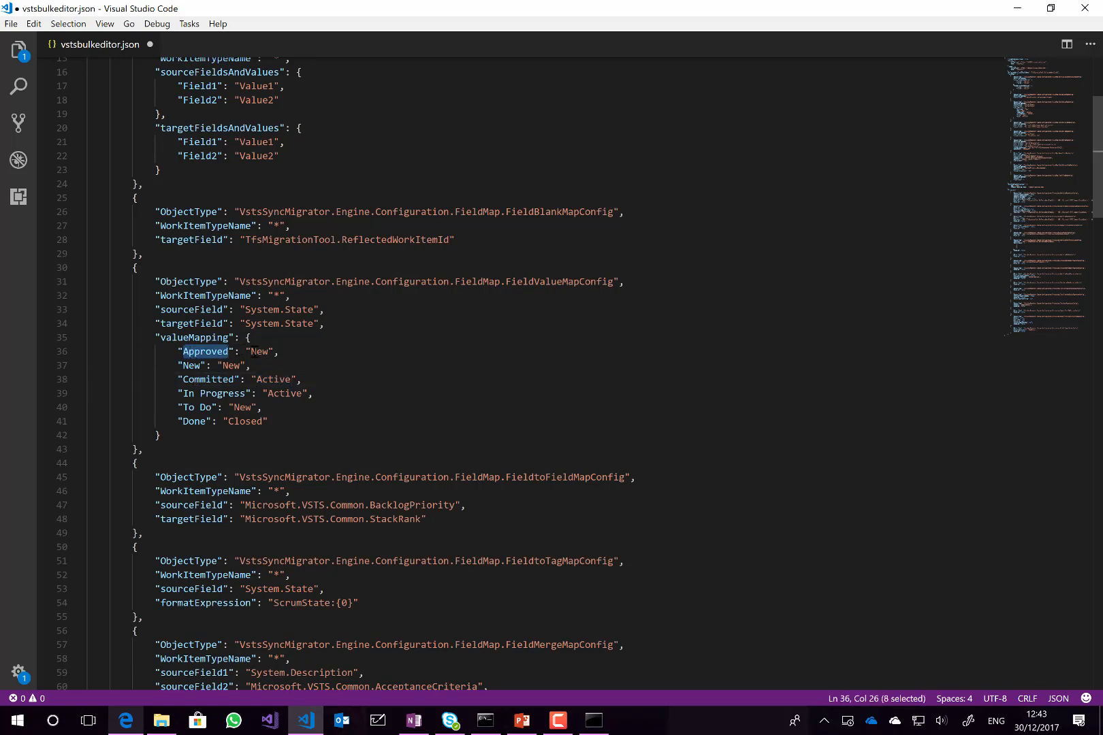
pyautogui.click(250, 352)
pyautogui.click(191, 366)
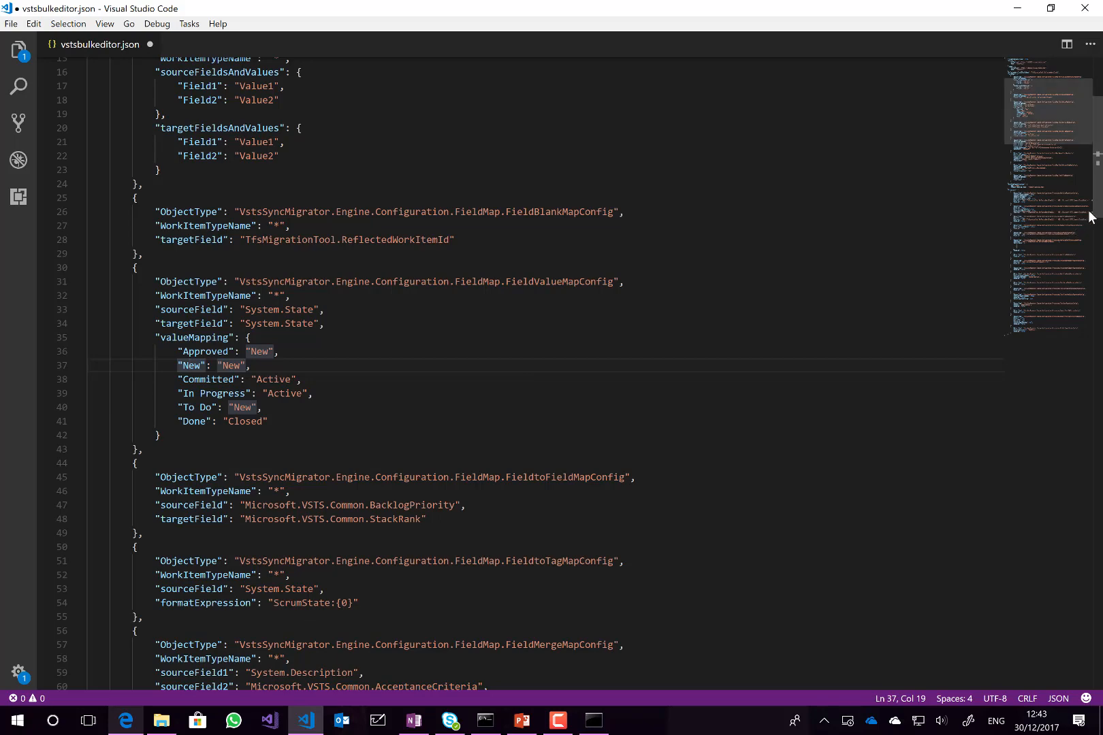
# Examine the FieldtoFieldMapConfig entry, covering its source field BacklogPriority and target field StackRank
pyautogui.scroll(-5, 1088, 210)
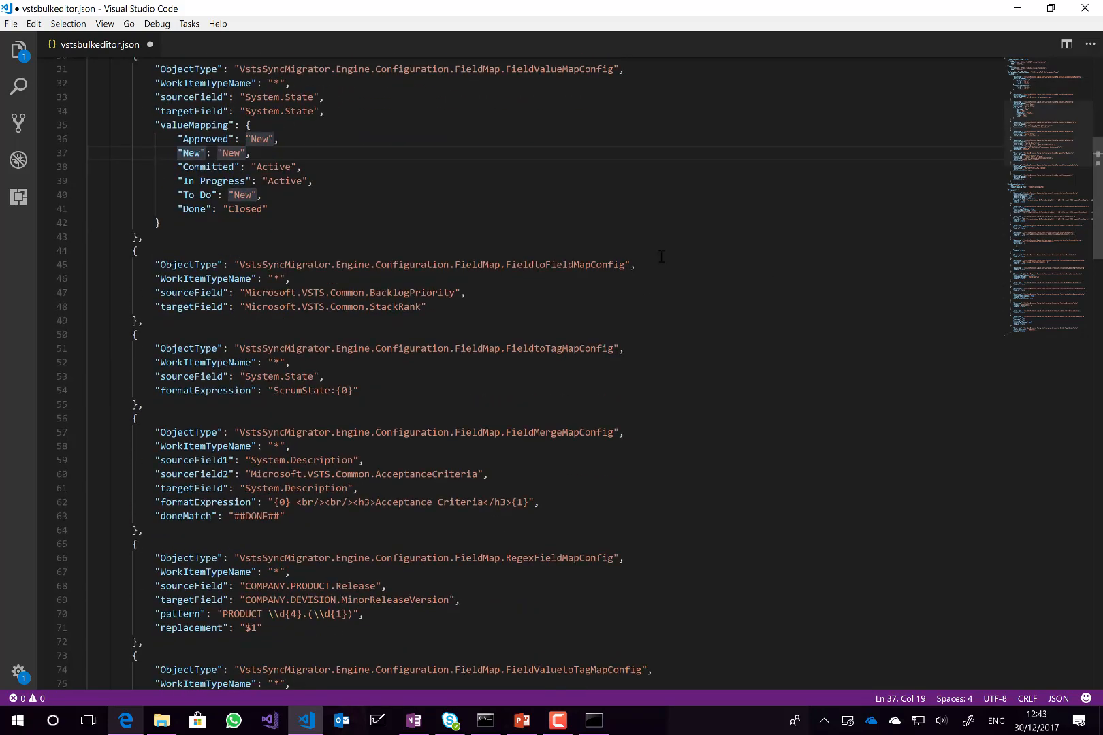
pyautogui.doubleClick(623, 265)
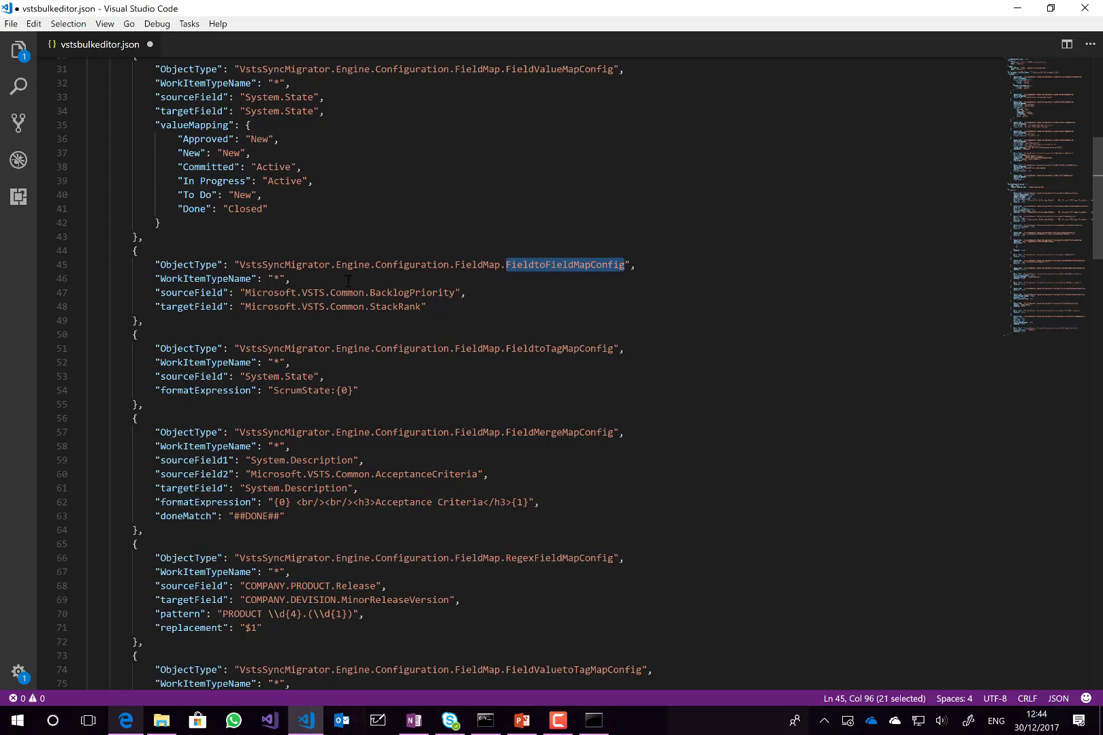
pyautogui.doubleClick(389, 293)
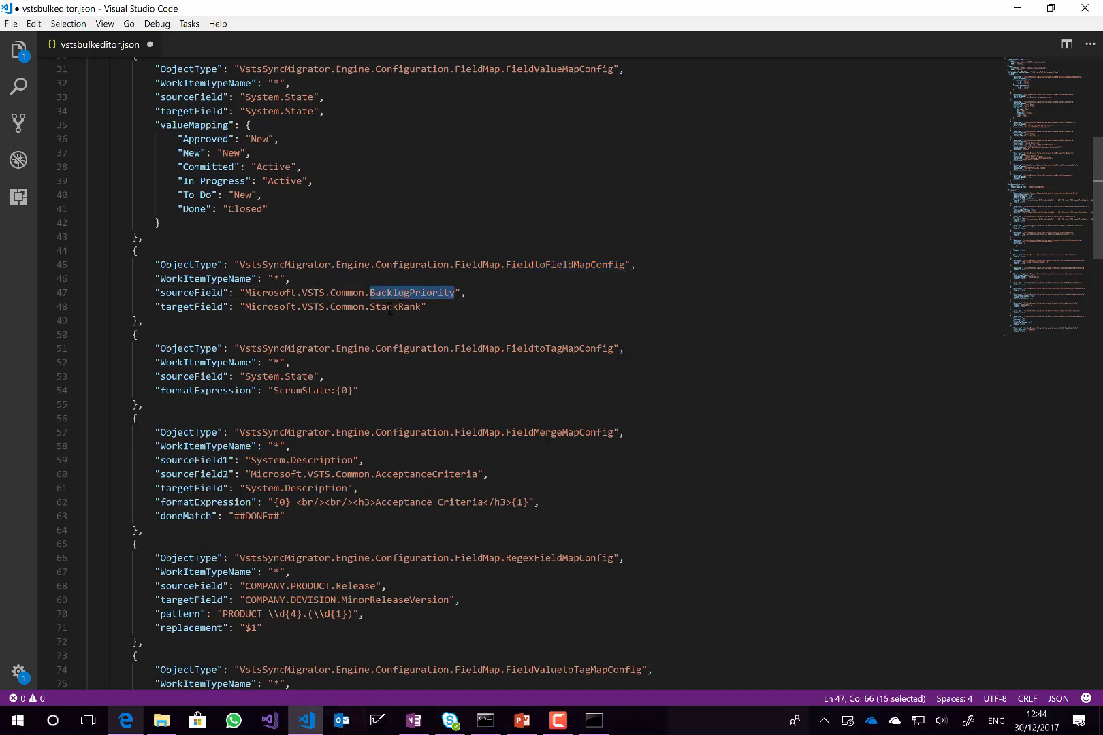
pyautogui.doubleClick(390, 306)
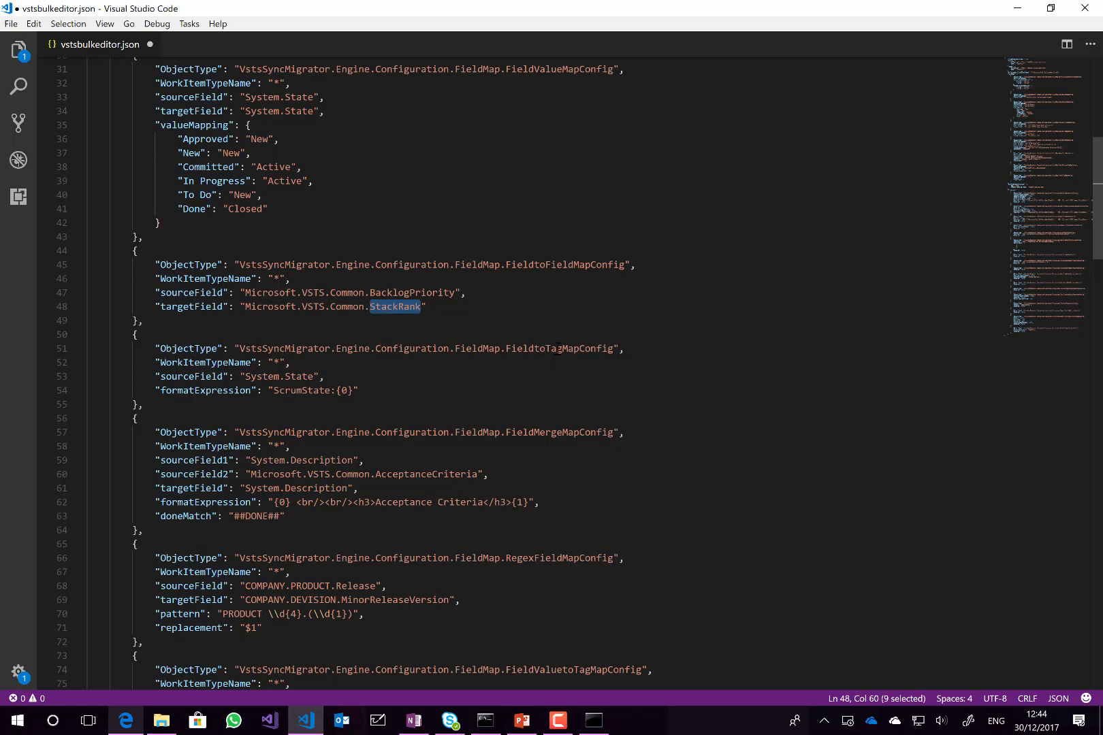
# Examine the FieldtoTagMapConfig entry, including its formatExpression and its System.State source field
pyautogui.moveTo(563, 349); pyautogui.dragTo(510, 349)
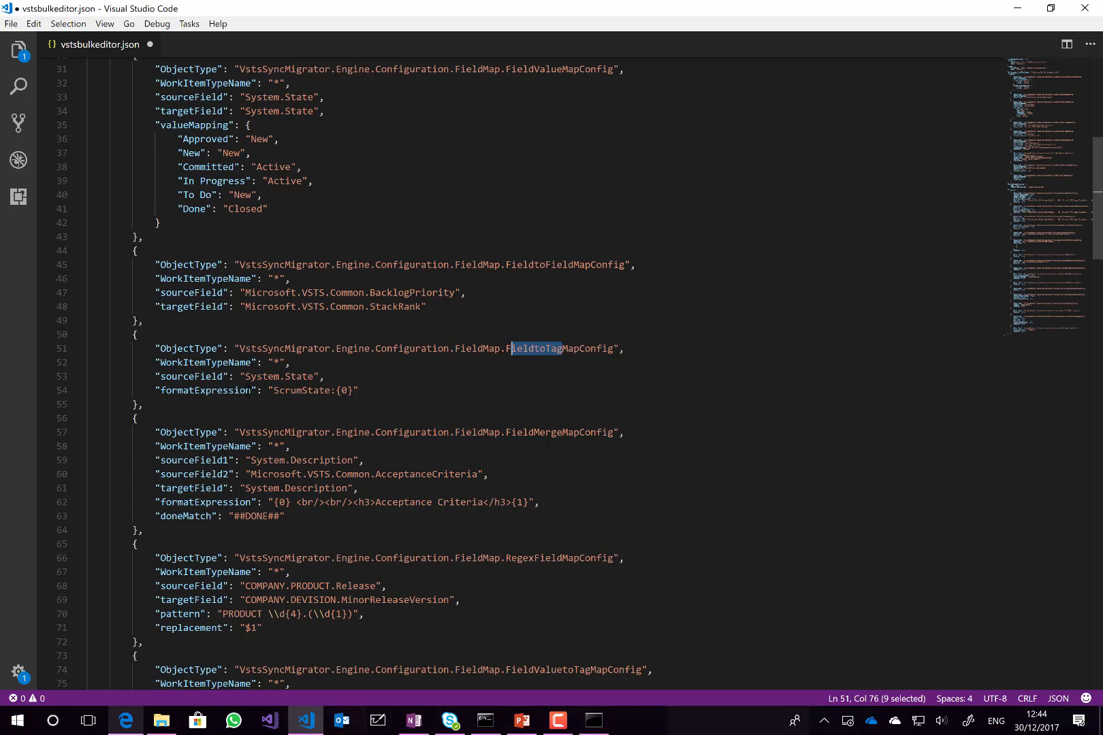
pyautogui.moveTo(269, 391); pyautogui.dragTo(367, 391)
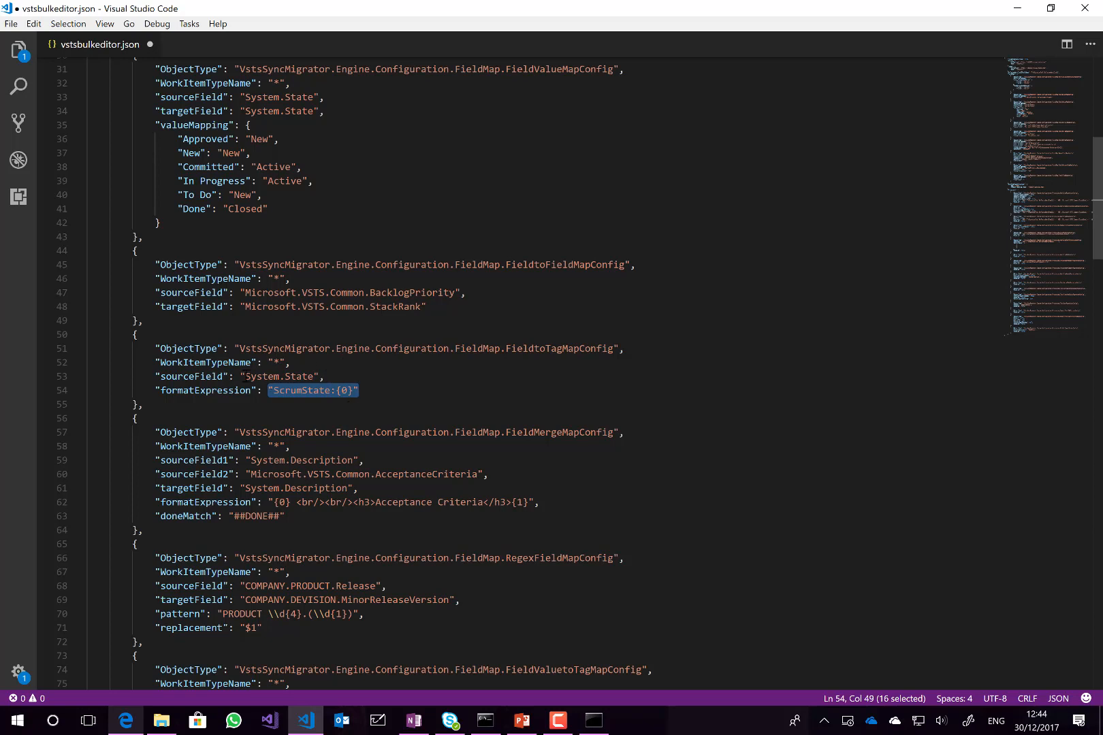
pyautogui.moveTo(245, 377); pyautogui.dragTo(309, 376)
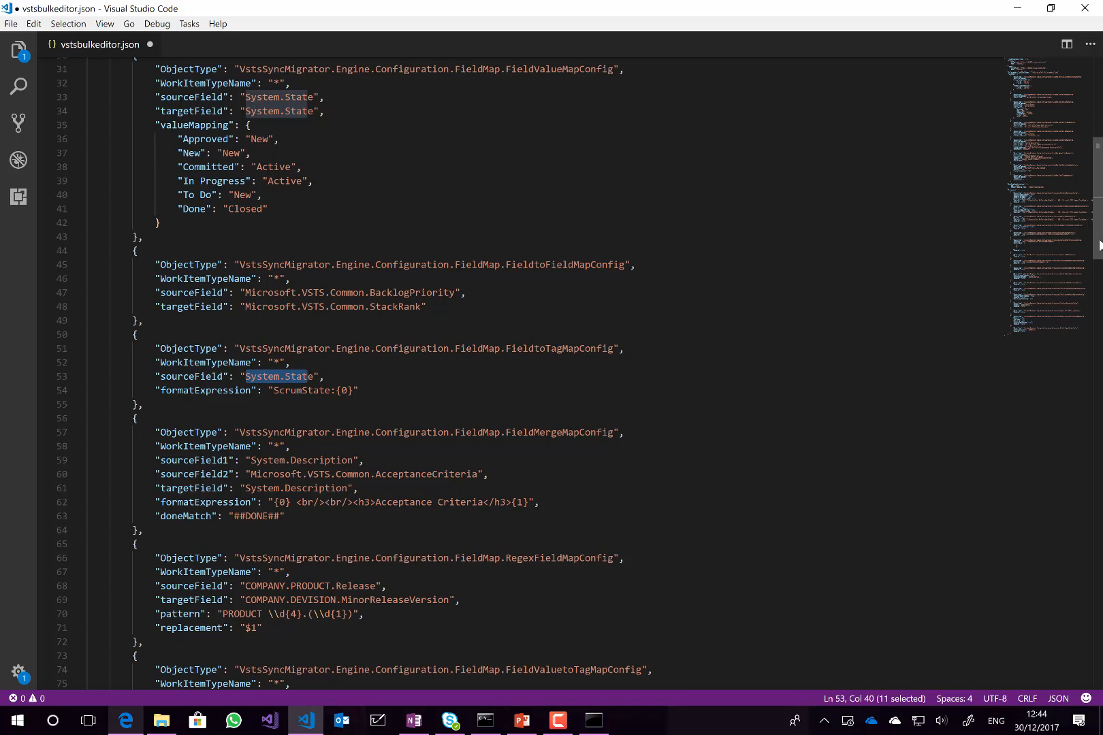
# Examine the FieldMergeMapConfig entry, covering its two source fields, the target field and the {0} and {1} placeholders in formatExpression
pyautogui.scroll(-5, 1098, 246)
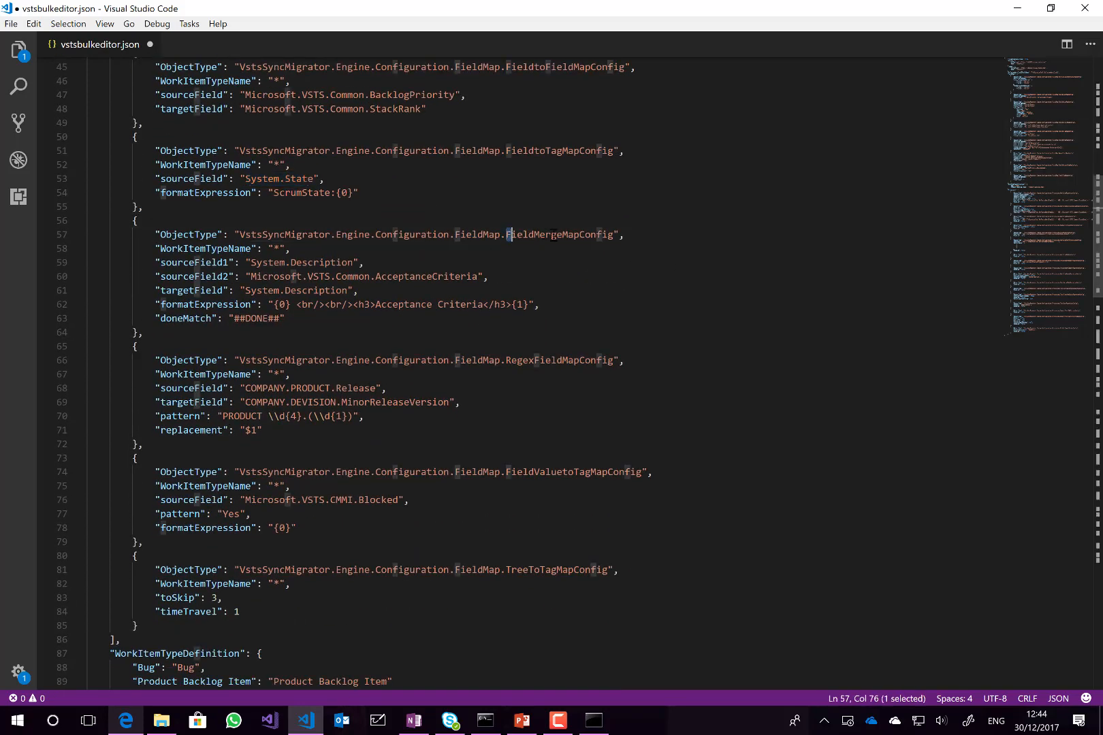
pyautogui.moveTo(506, 234); pyautogui.dragTo(558, 235)
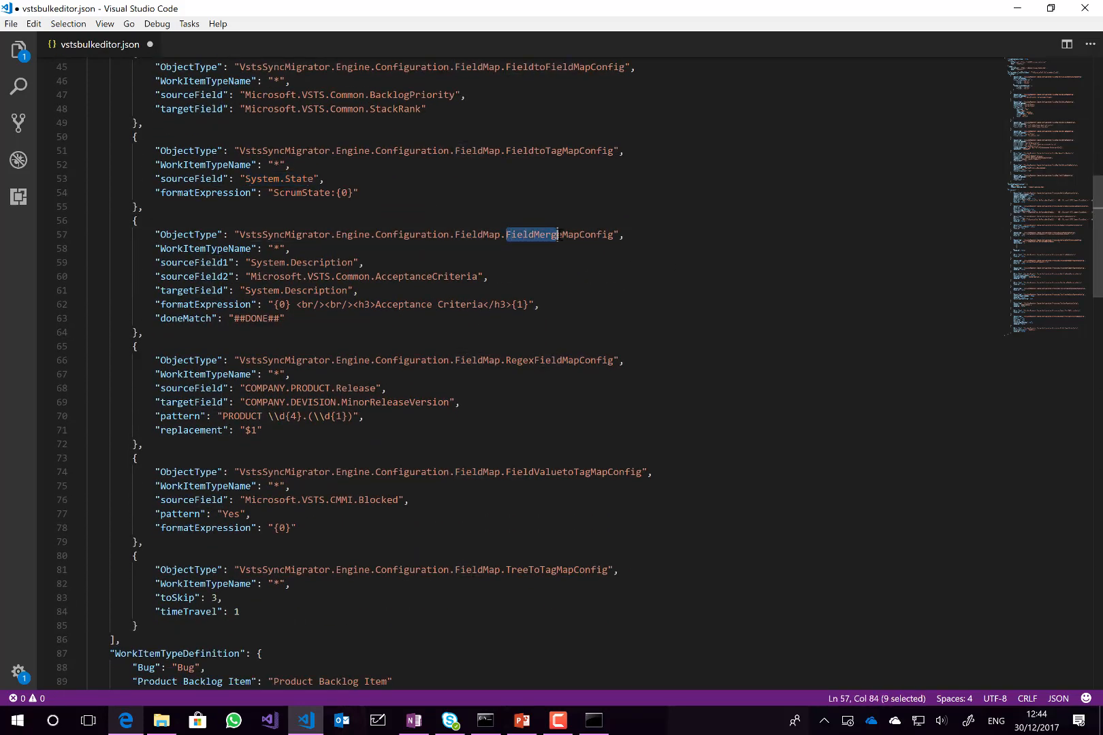
pyautogui.click(218, 264)
pyautogui.click(212, 289)
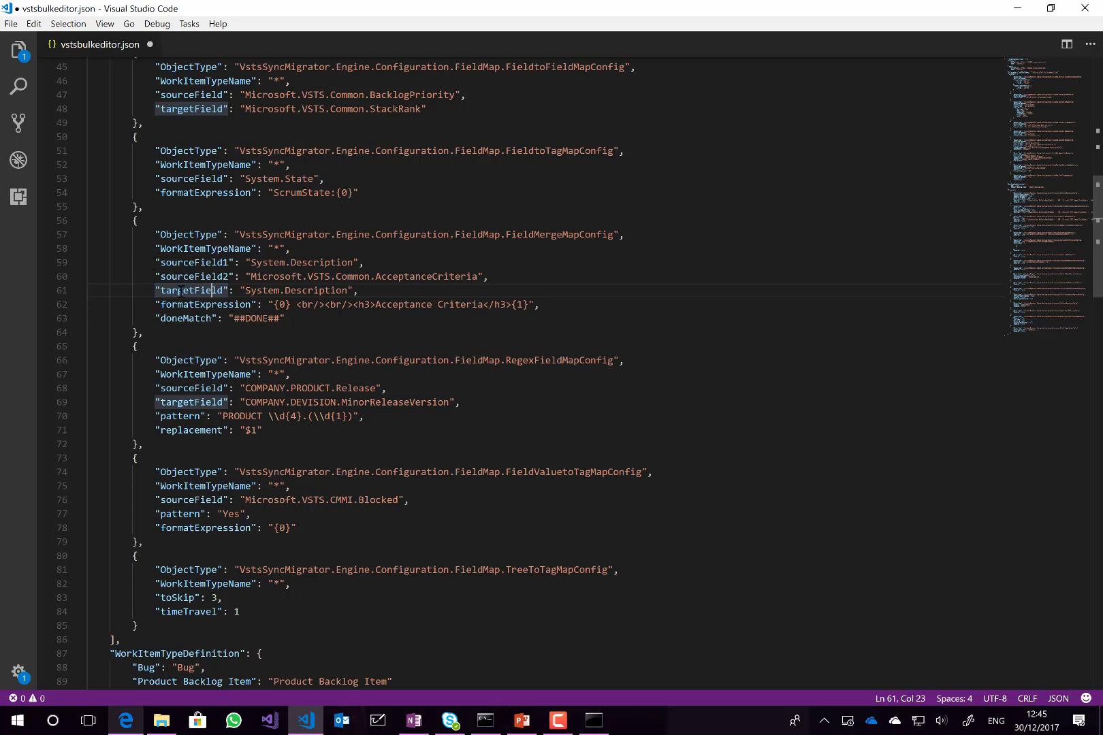
pyautogui.moveTo(246, 290); pyautogui.dragTo(350, 291)
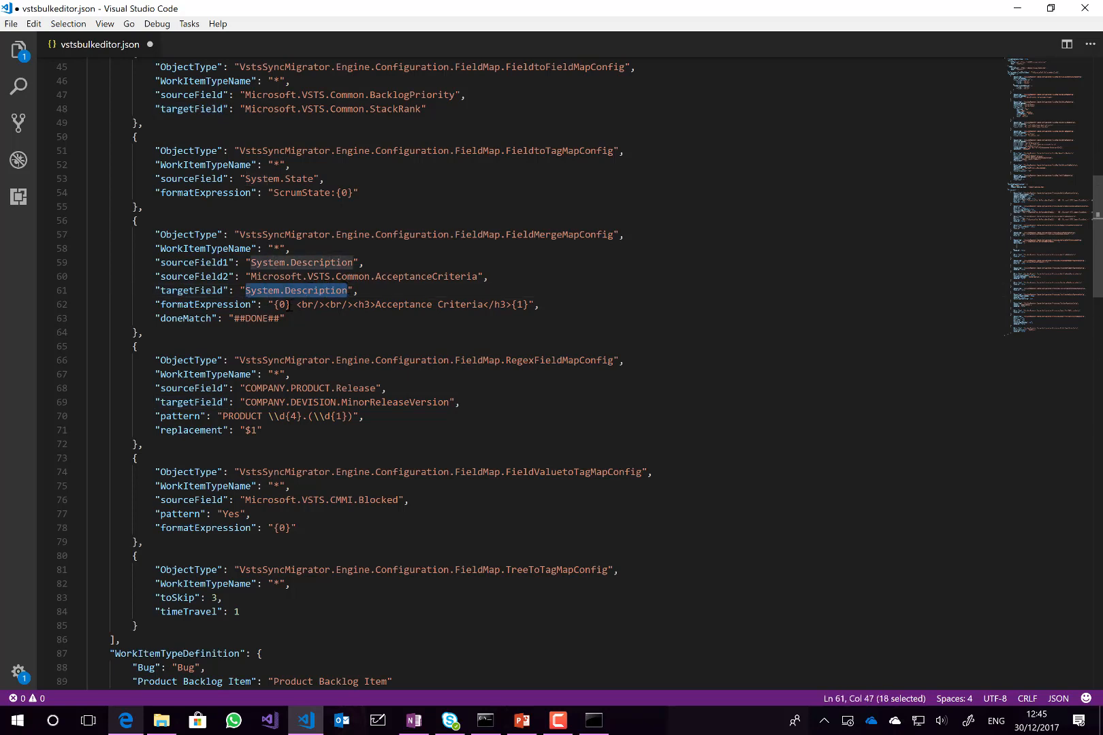
pyautogui.moveTo(274, 305); pyautogui.dragTo(281, 304)
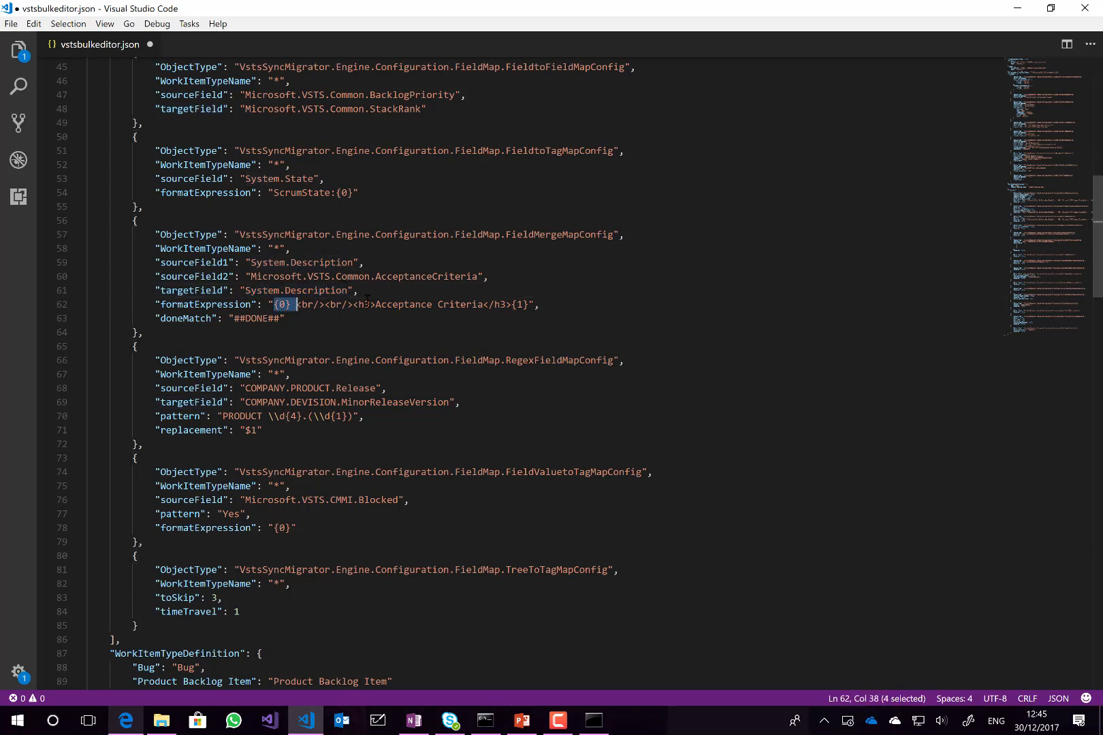
pyautogui.click(507, 305)
pyautogui.moveTo(507, 304); pyautogui.dragTo(529, 304)
# Examine the RegexFieldMapConfig entry, covering its source and target fields, the regular expression pattern and the replacement value
pyautogui.doubleClick(366, 388)
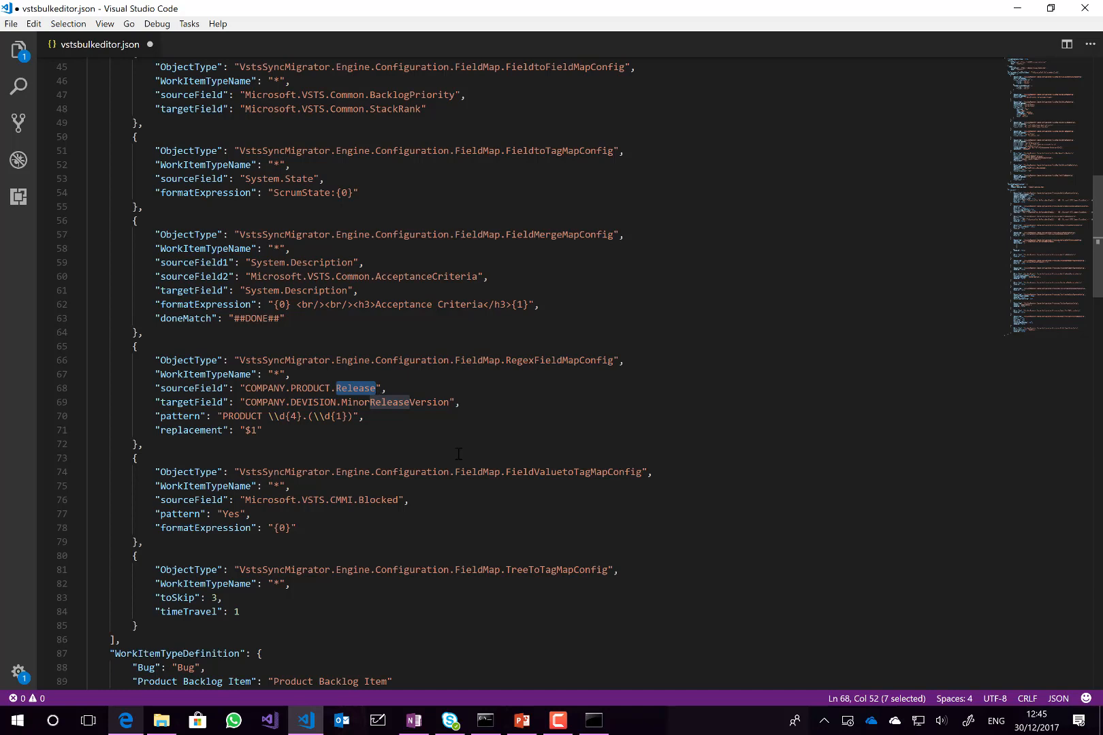
pyautogui.doubleClick(359, 402)
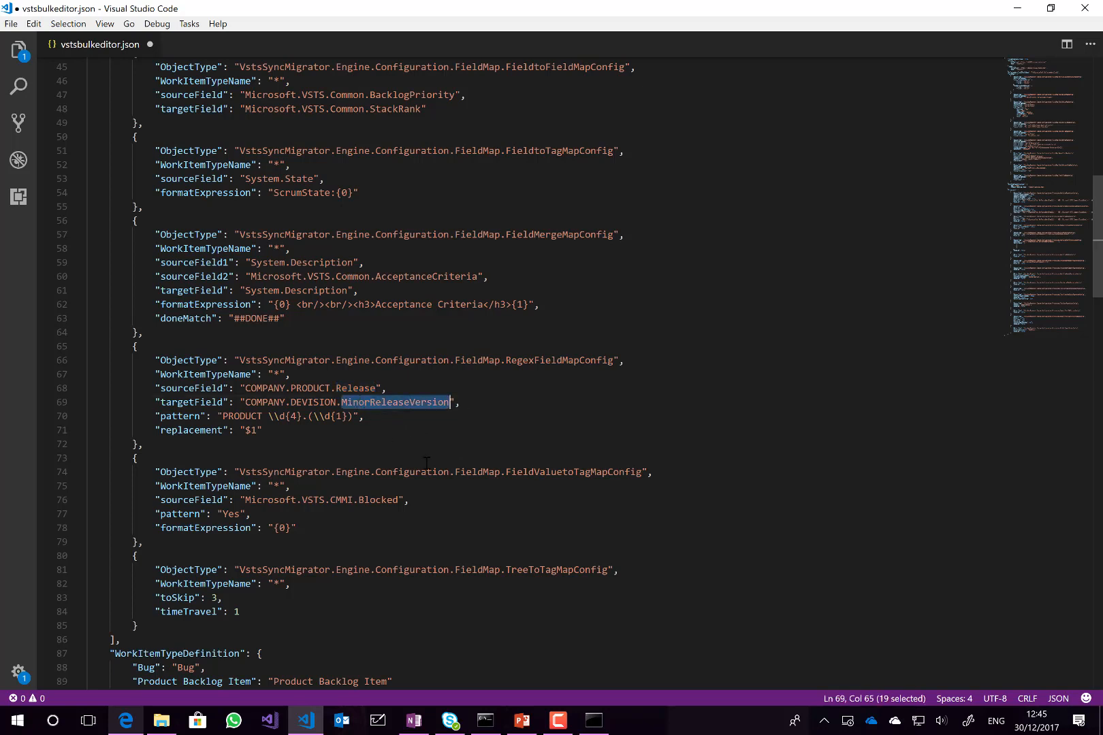
pyautogui.click(218, 416)
pyautogui.hotkey('shift', 'End')
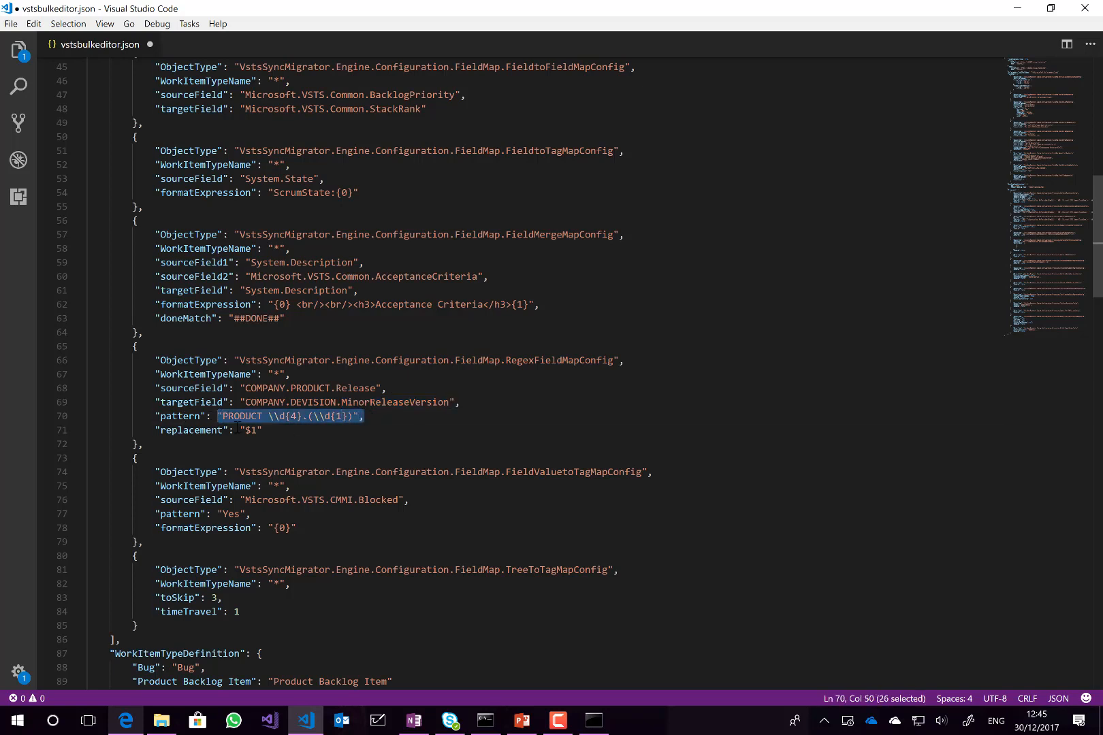
pyautogui.moveTo(236, 430); pyautogui.dragTo(264, 430)
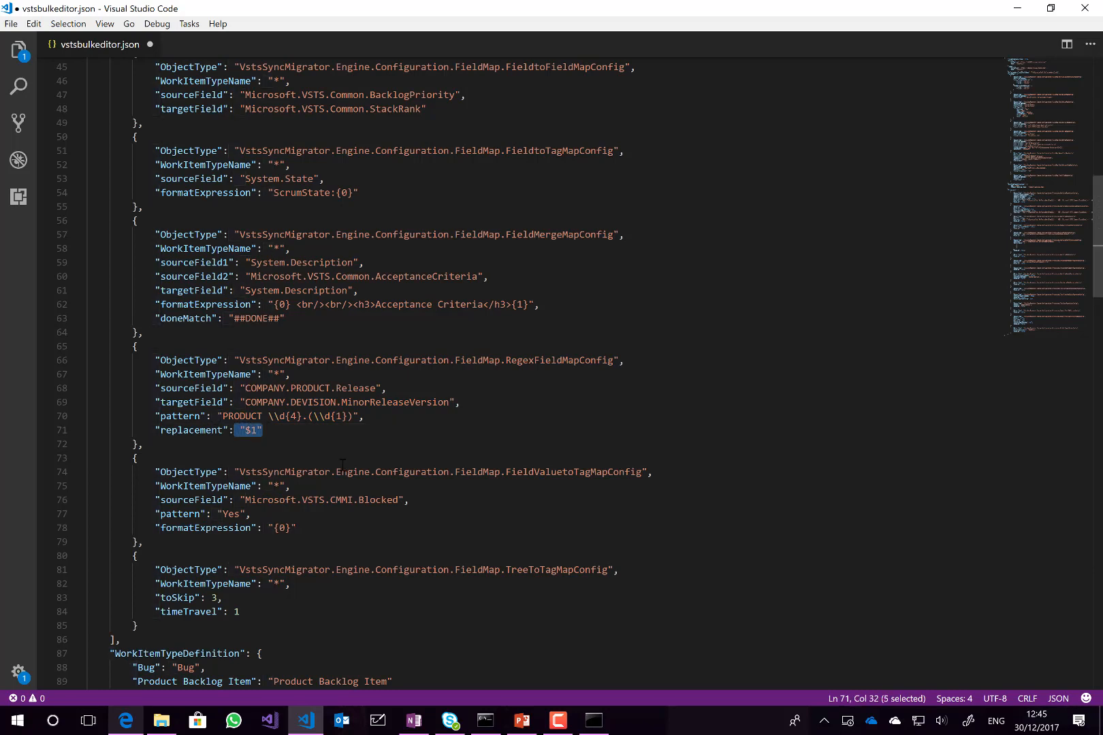
pyautogui.doubleClick(353, 388)
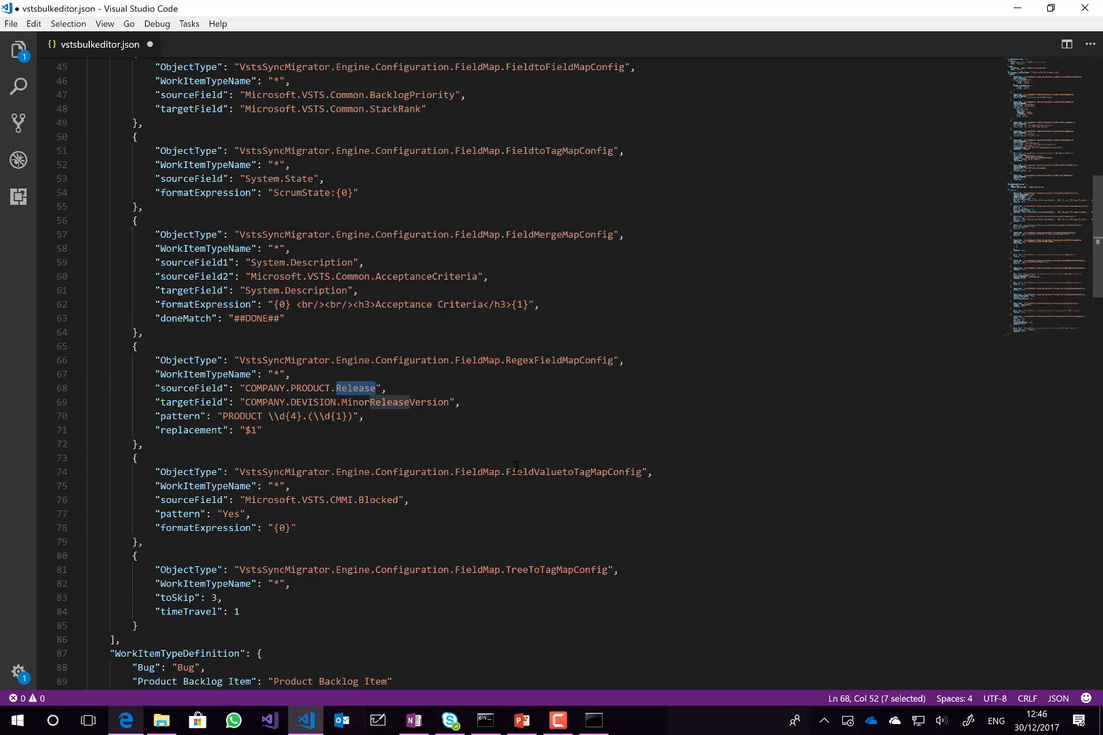
# Examine the pattern and formatExpression of the FieldValuetoTagMapConfig entry and the toSkip setting of the TreeToTagMapConfig entry
pyautogui.moveTo(505, 474); pyautogui.dragTo(569, 468)
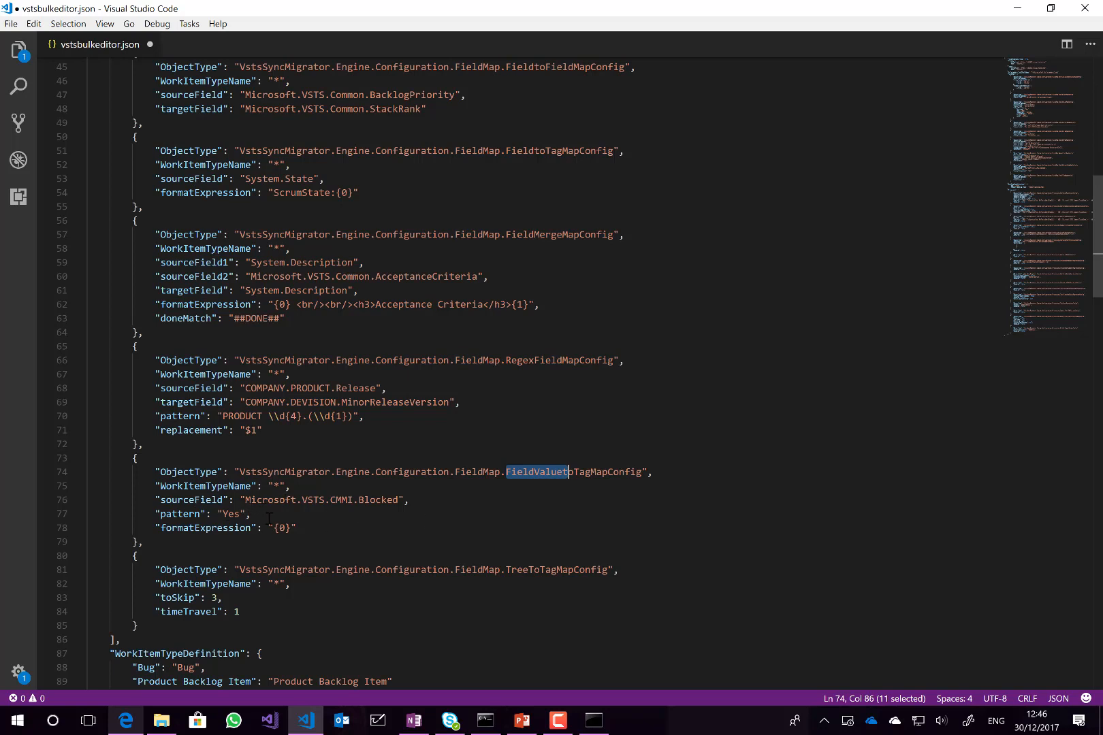
pyautogui.doubleClick(231, 514)
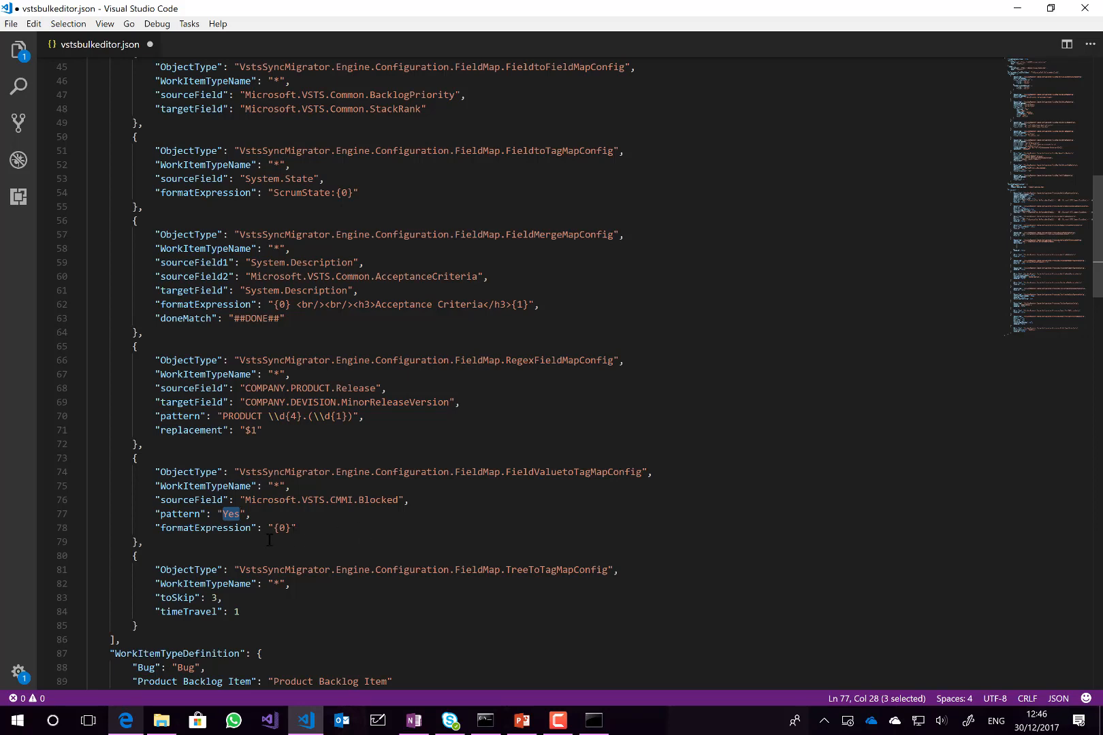
pyautogui.moveTo(300, 526); pyautogui.dragTo(269, 528)
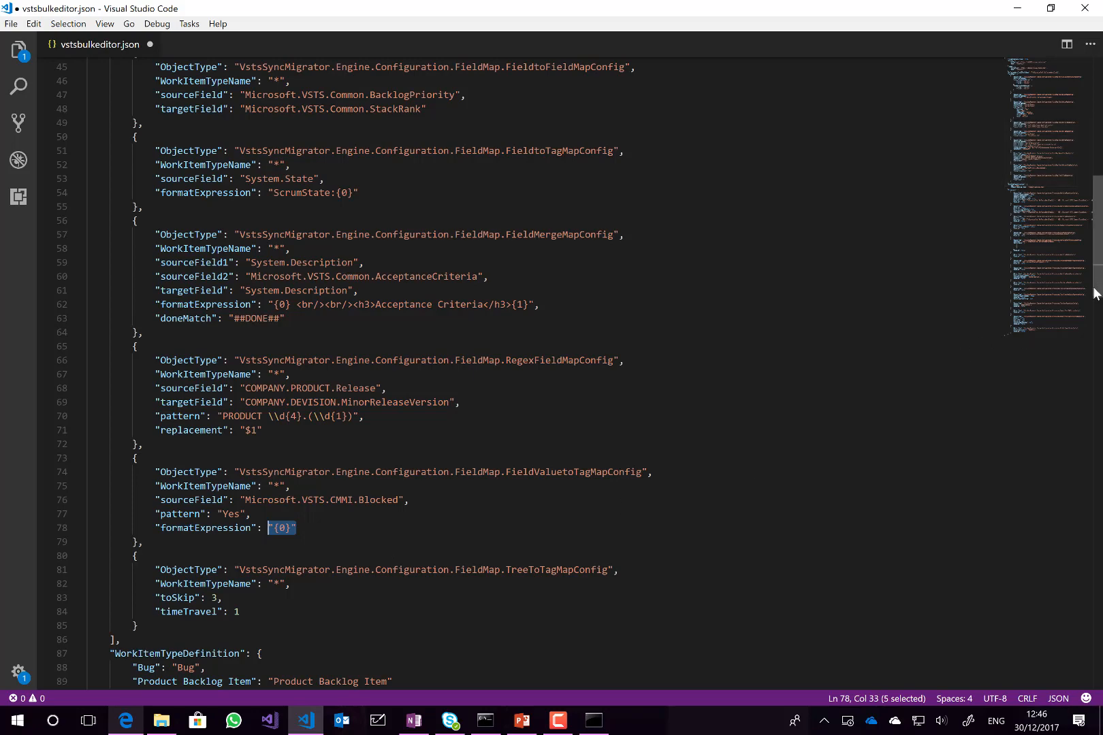
pyautogui.moveTo(1100, 303); pyautogui.dragTo(1101, 353)
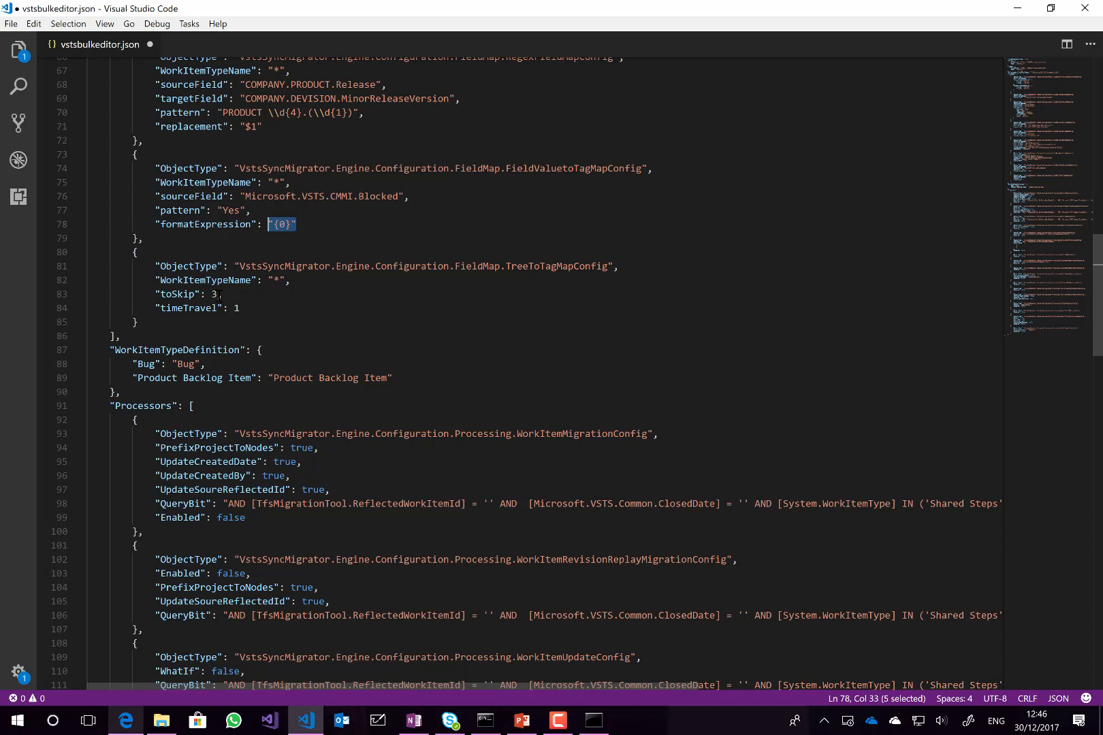
pyautogui.moveTo(217, 294); pyautogui.dragTo(207, 295)
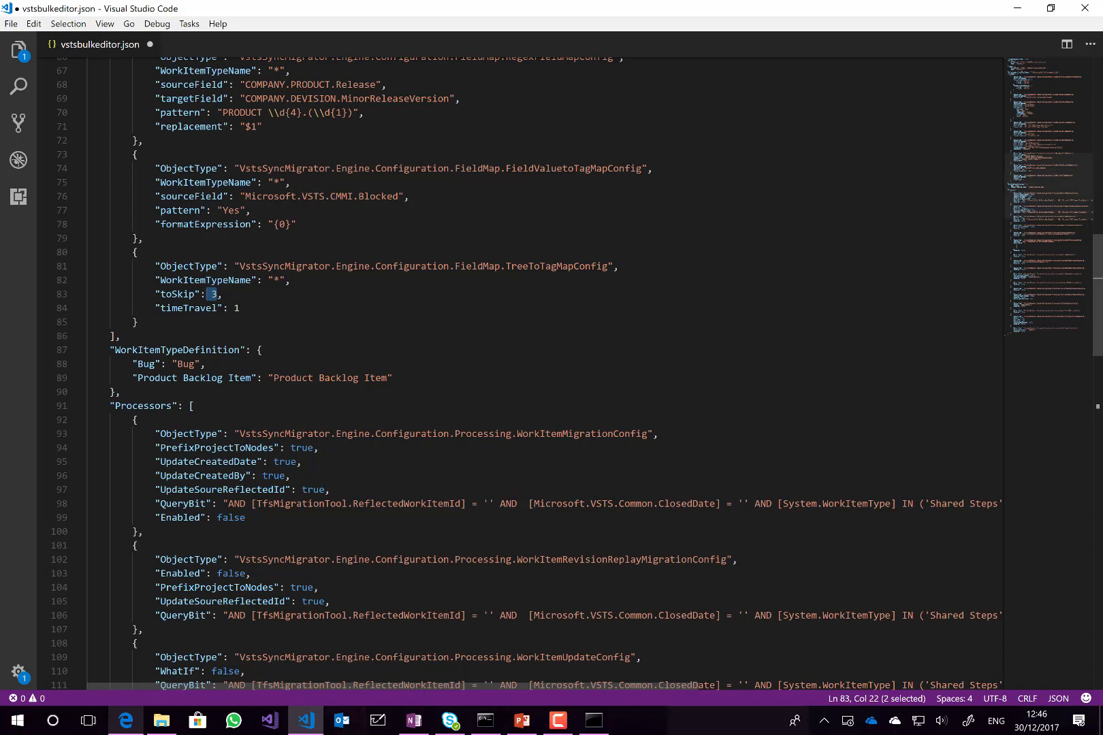
# Review the whole FieldMaps section again from the beginning of the config file
pyautogui.scroll(14, 1083, 184)
pyautogui.scroll(8, 1083, 184)
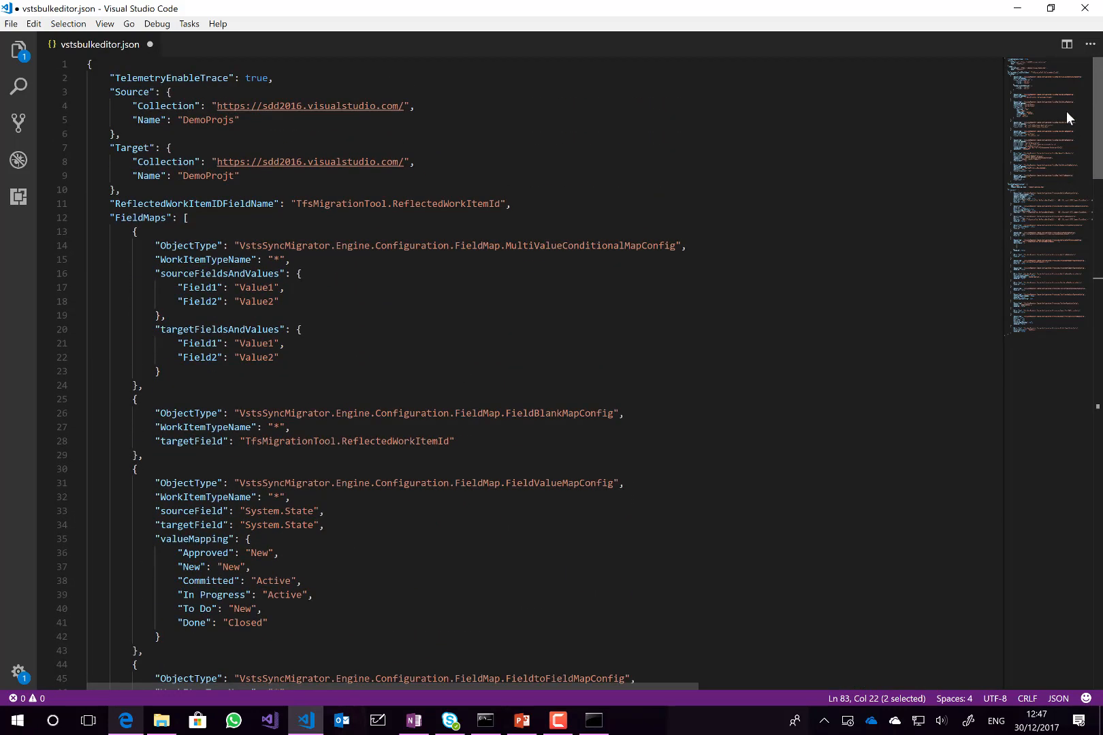
pyautogui.scroll(-11, 1069, 158)
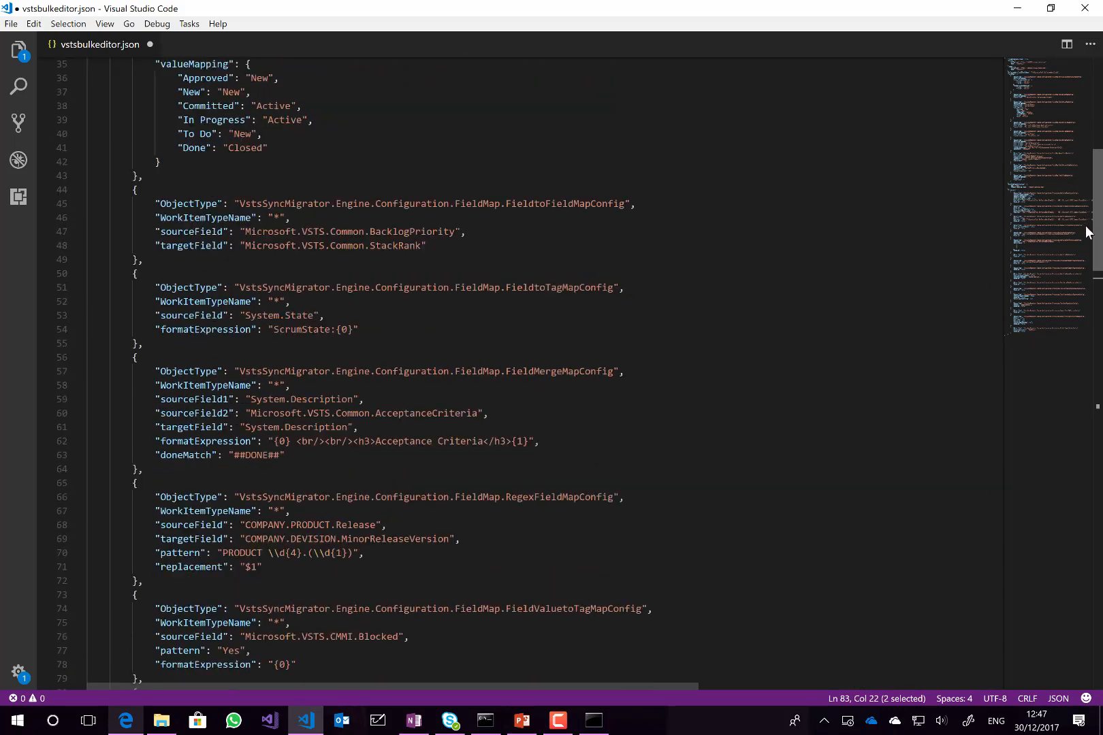
pyautogui.scroll(-7, 1086, 225)
pyautogui.scroll(6, 1096, 184)
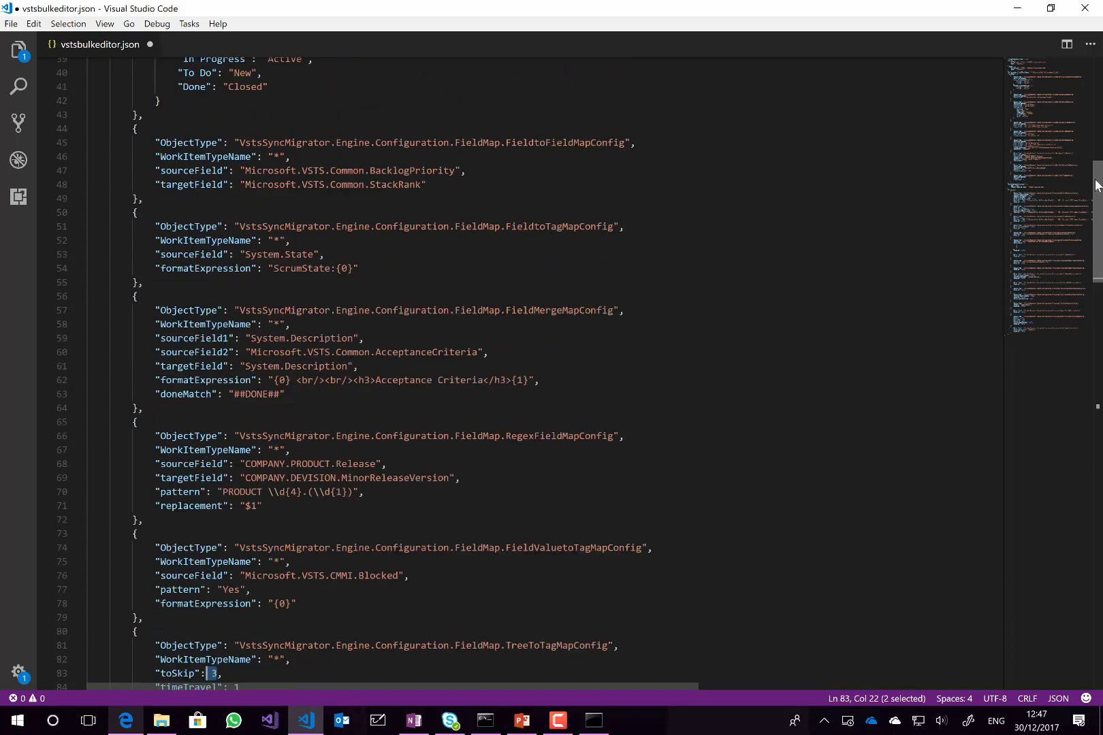
pyautogui.scroll(12, 1097, 185)
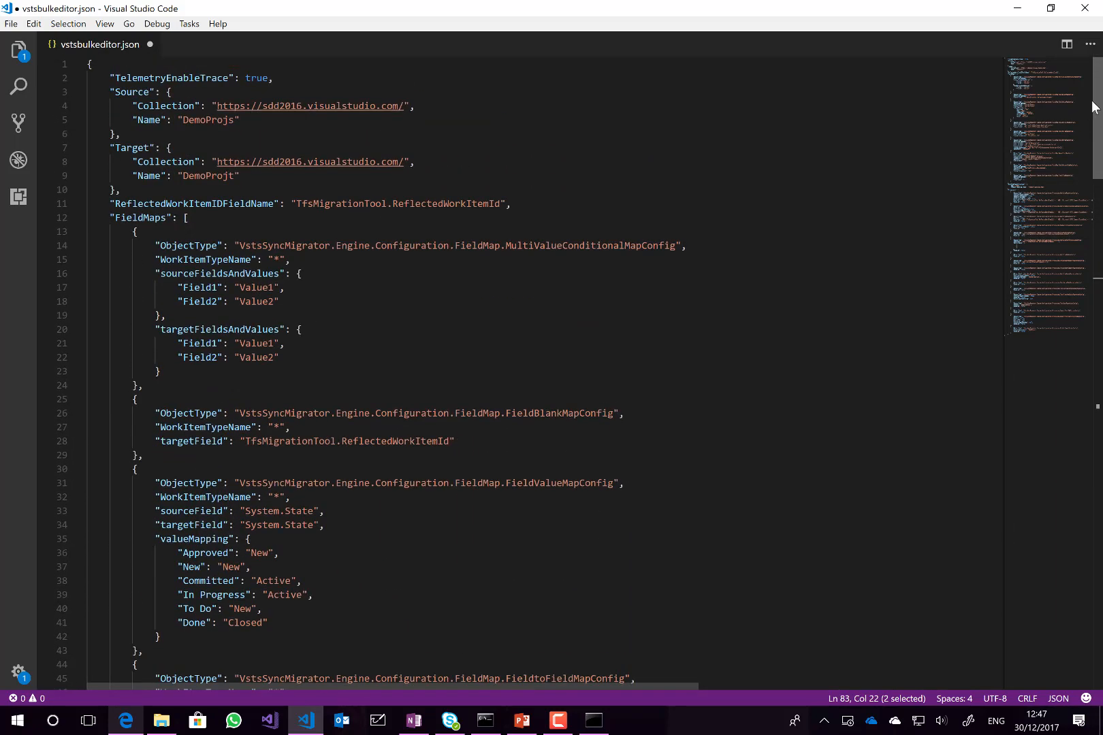
pyautogui.scroll(-1, 1096, 123)
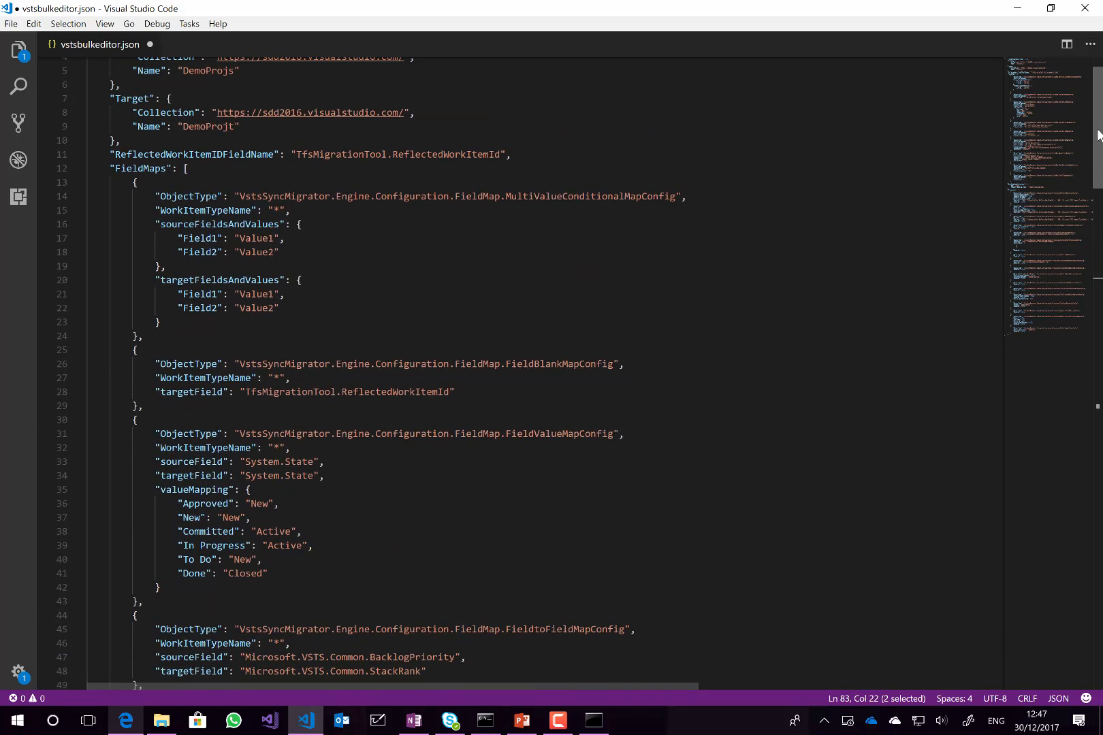
pyautogui.scroll(-17, 1097, 135)
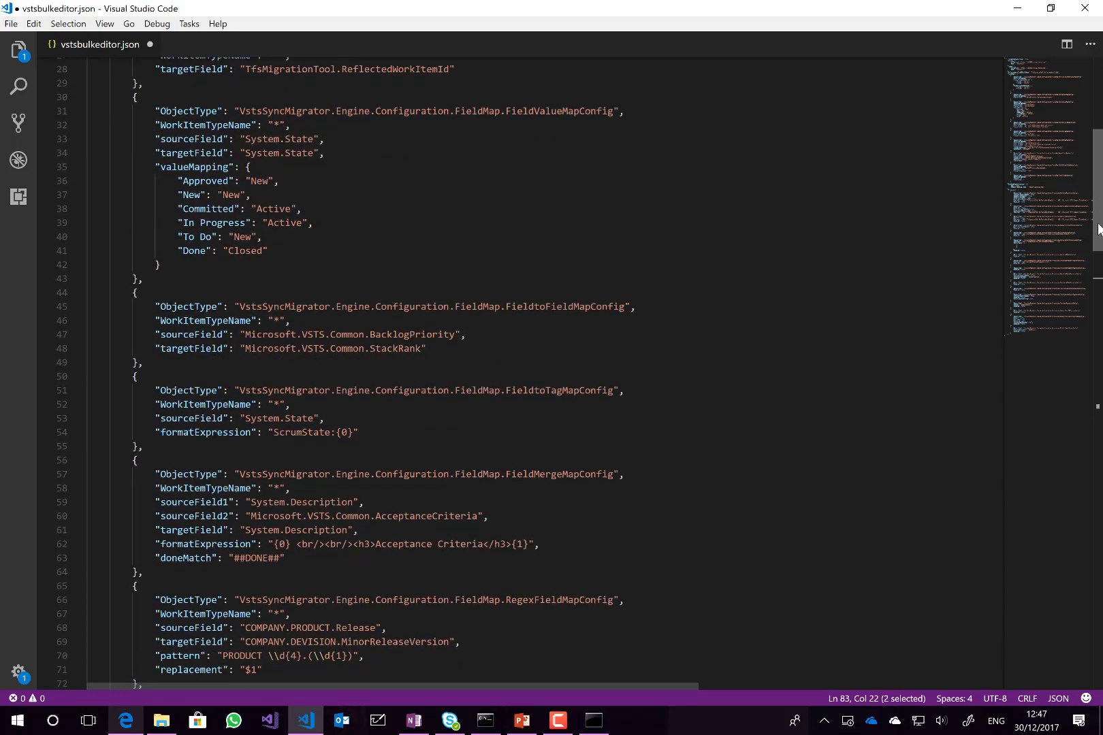
# Examine the WorkItemTypeDefinition section and its Bug and Product Backlog Item mappings
pyautogui.scroll(-4, 1099, 305)
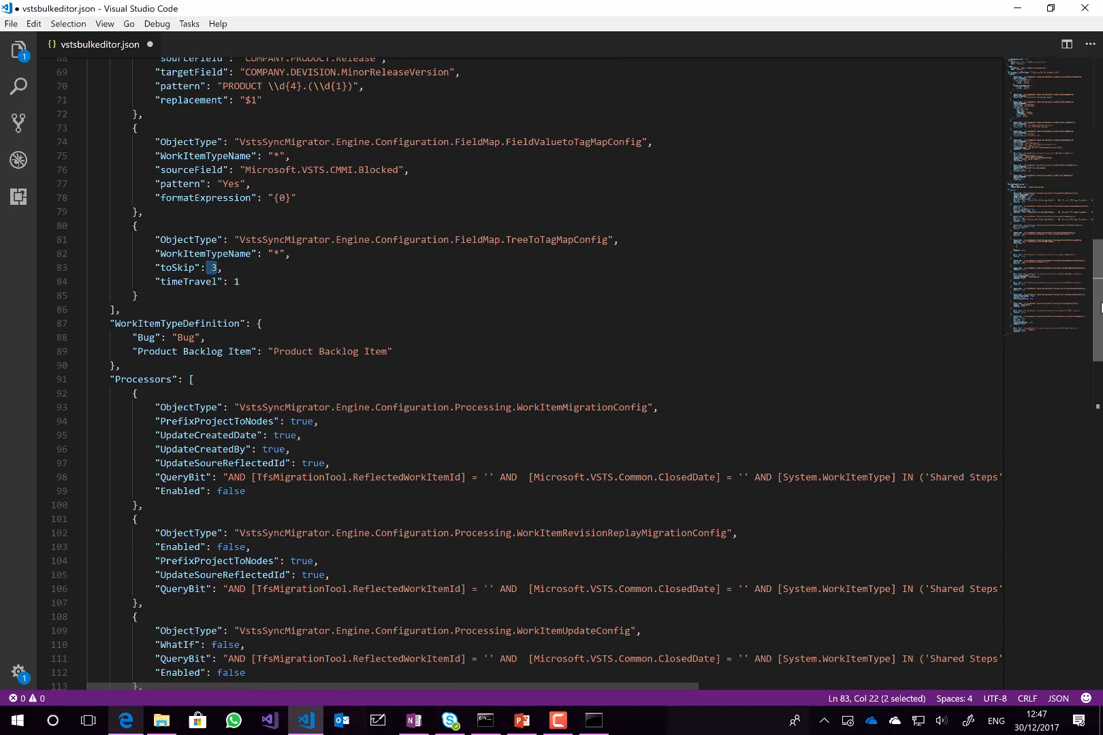
pyautogui.scroll(-1, 1099, 305)
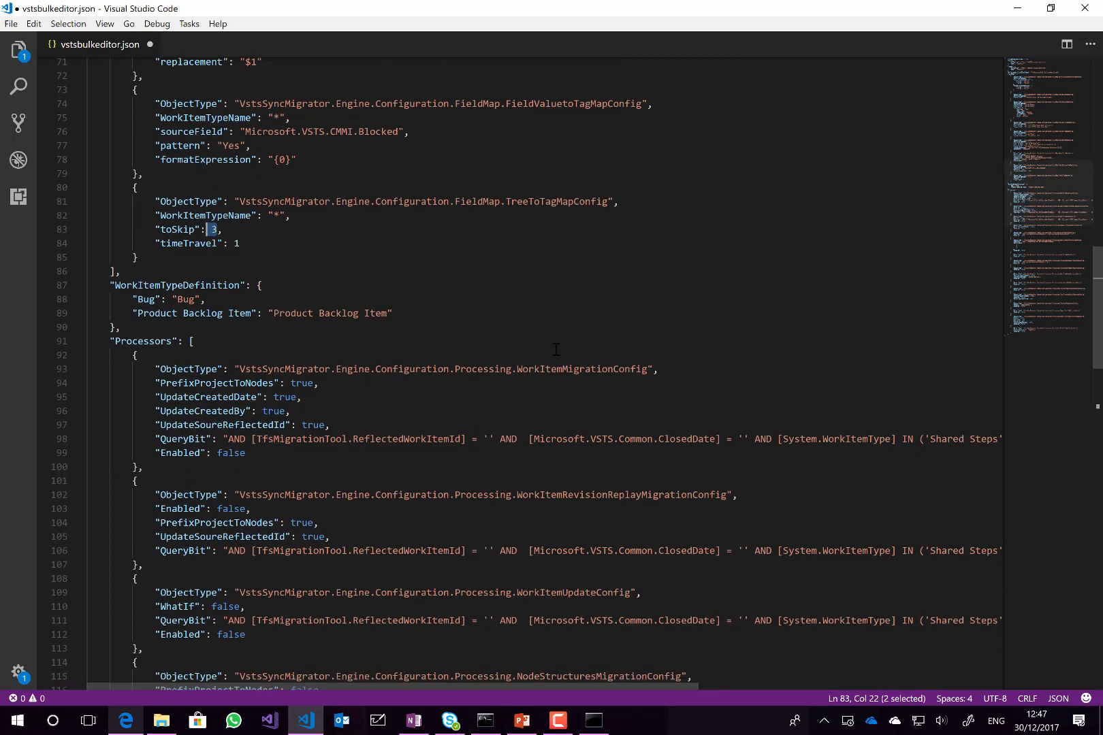
pyautogui.moveTo(110, 285); pyautogui.dragTo(388, 313)
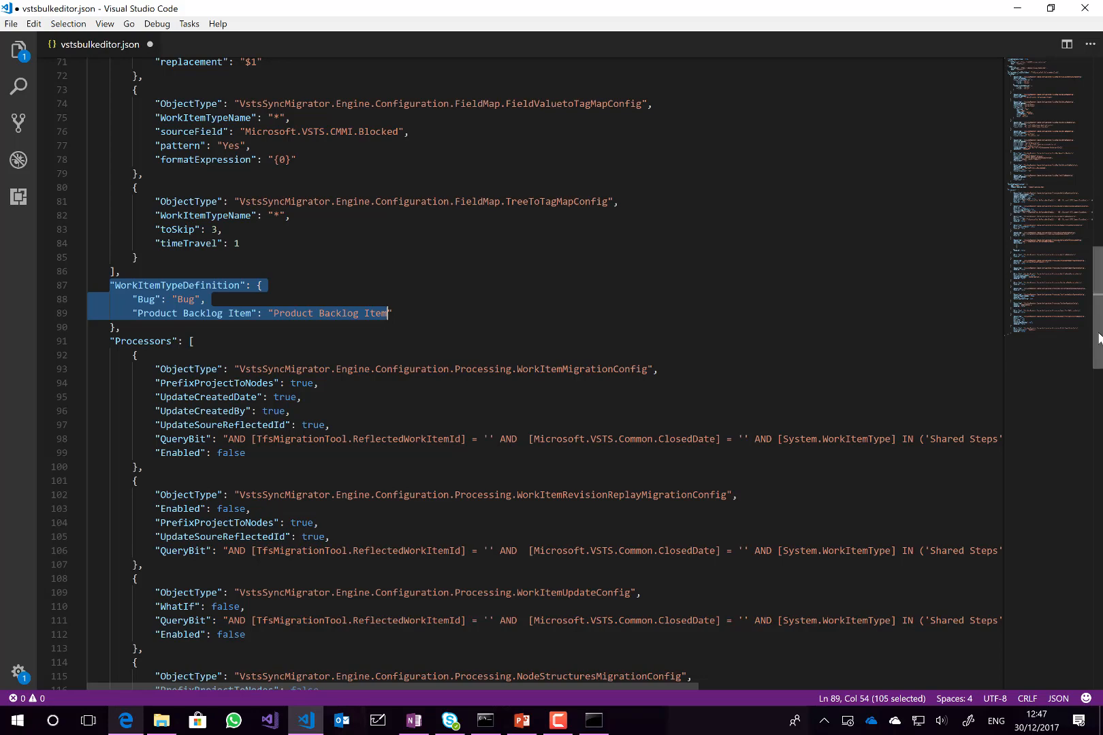
# Examine the WorkItemMigrationConfig entry in the Processors section and its PrefixProjectToNodes setting
pyautogui.scroll(-5, 1097, 331)
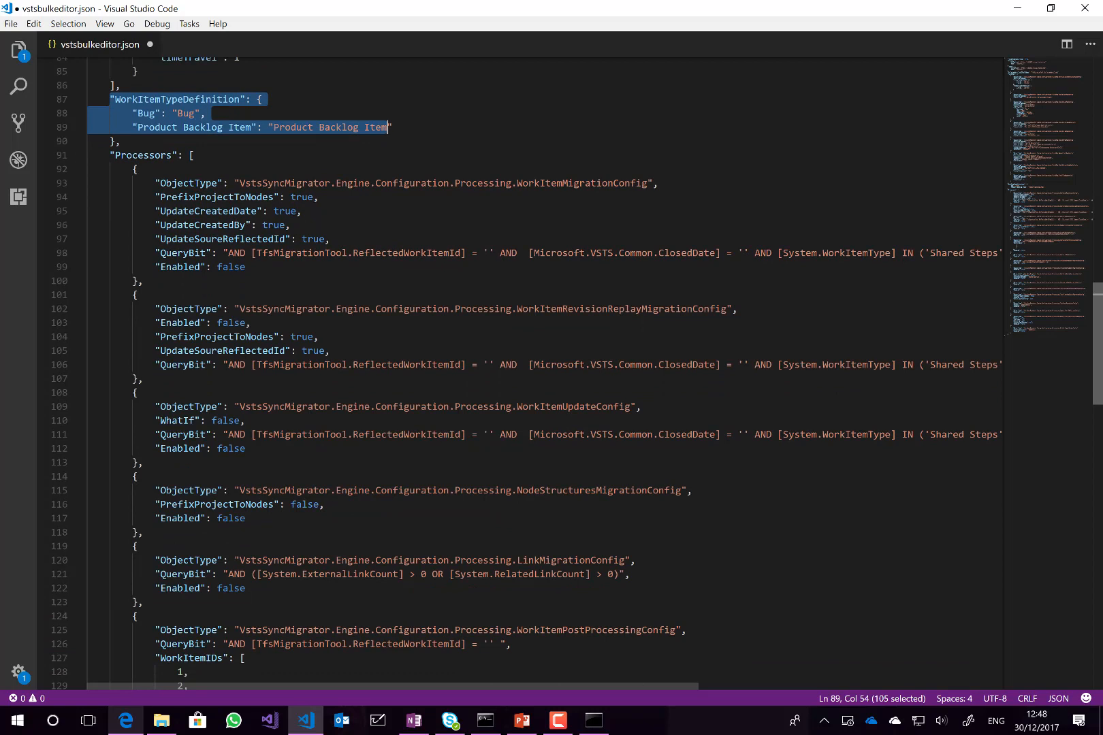
pyautogui.moveTo(1102, 367)
pyautogui.mouseDown()
pyautogui.moveTo(1101, 382)
pyautogui.moveTo(1102, 370)
pyautogui.mouseUp()
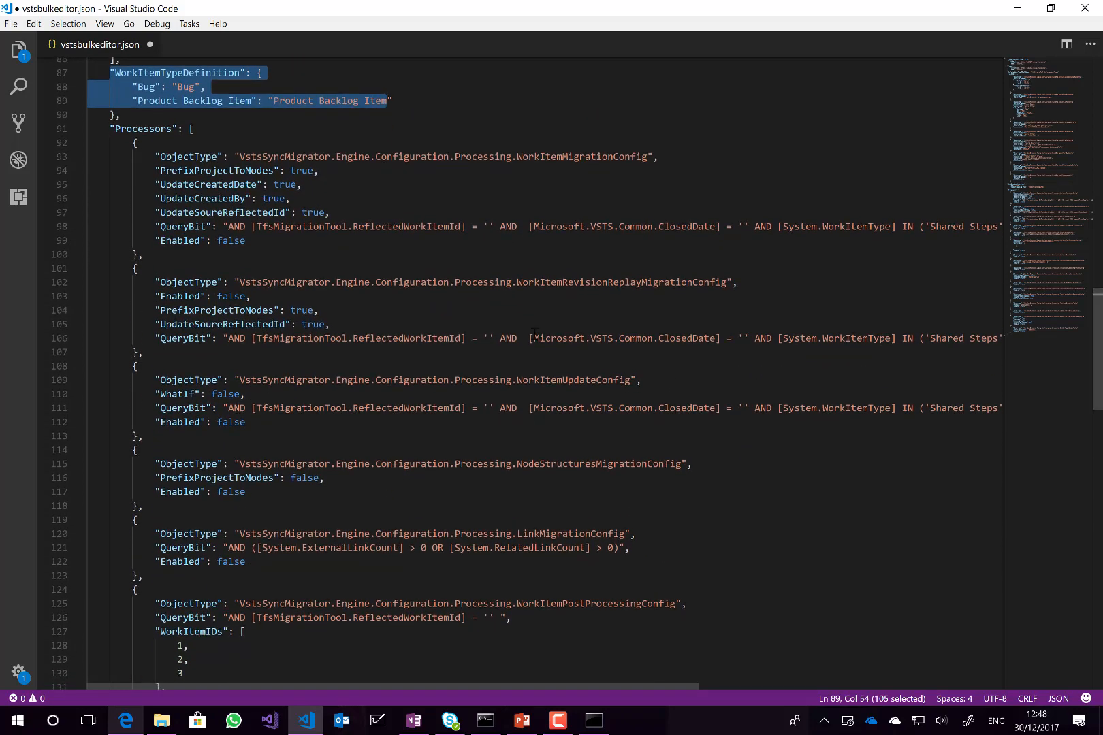
pyautogui.doubleClick(554, 157)
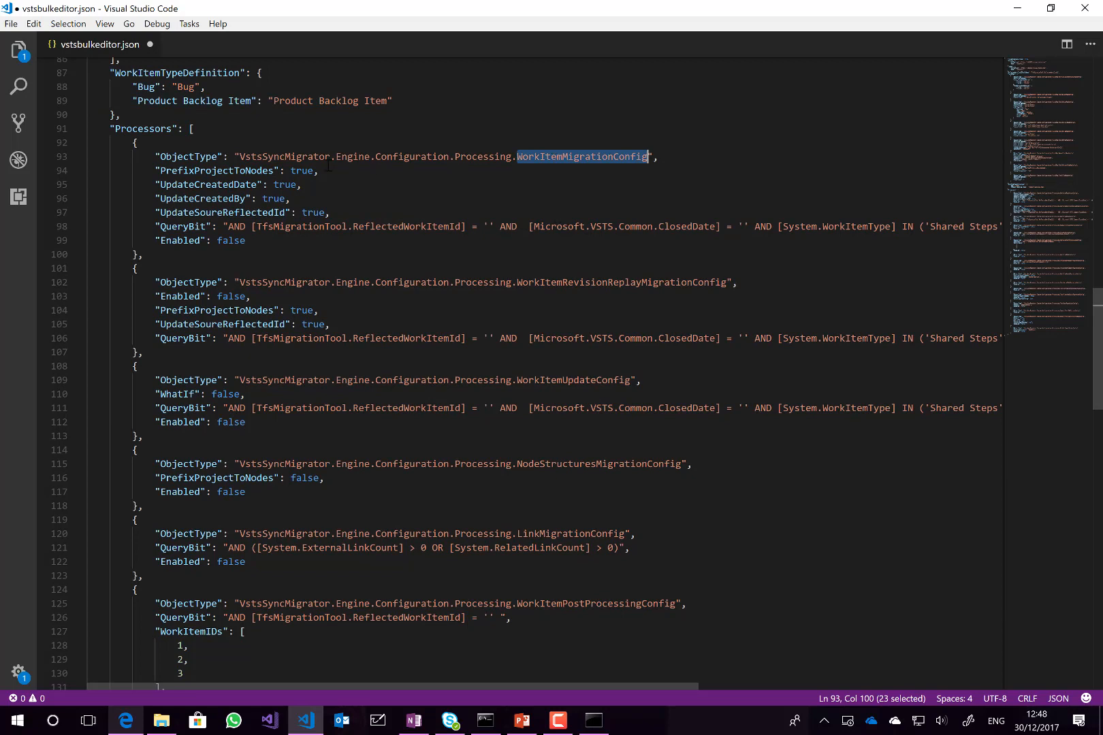
pyautogui.doubleClick(302, 171)
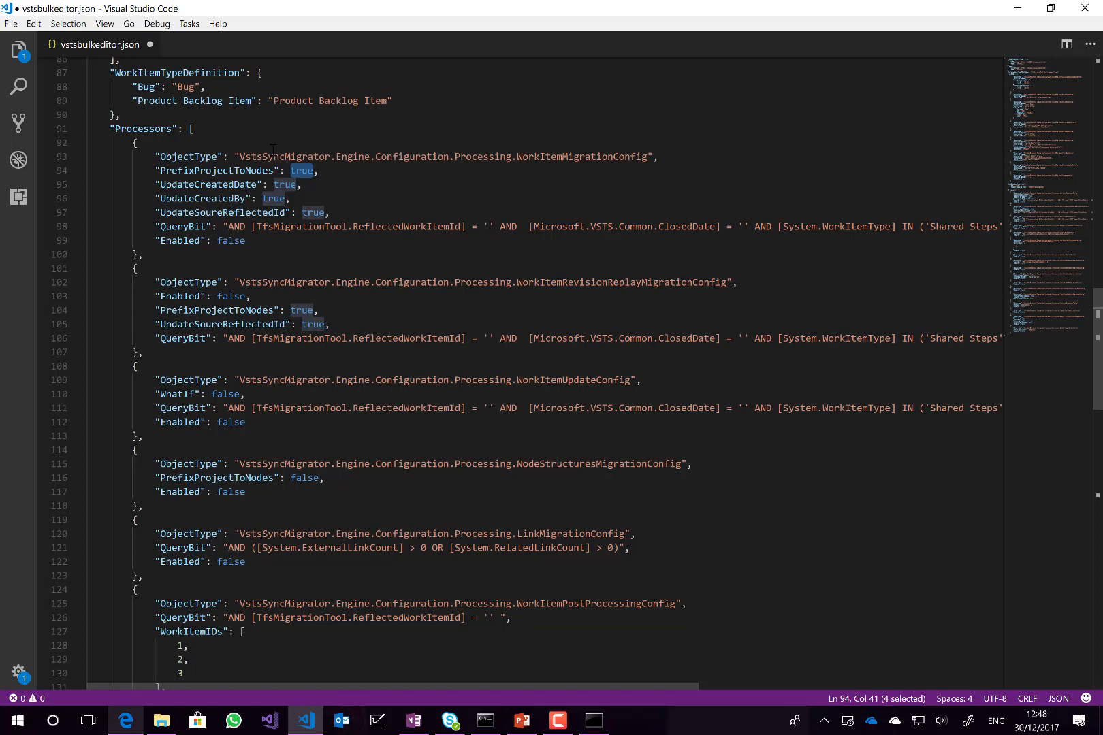
# Examine the UpdateCreatedDate, UpdateCreatedBy and UpdateSoureReflectedId settings of the WorkItemMigrationConfig processor
pyautogui.doubleClick(283, 185)
pyautogui.doubleClick(278, 198)
pyautogui.doubleClick(270, 212)
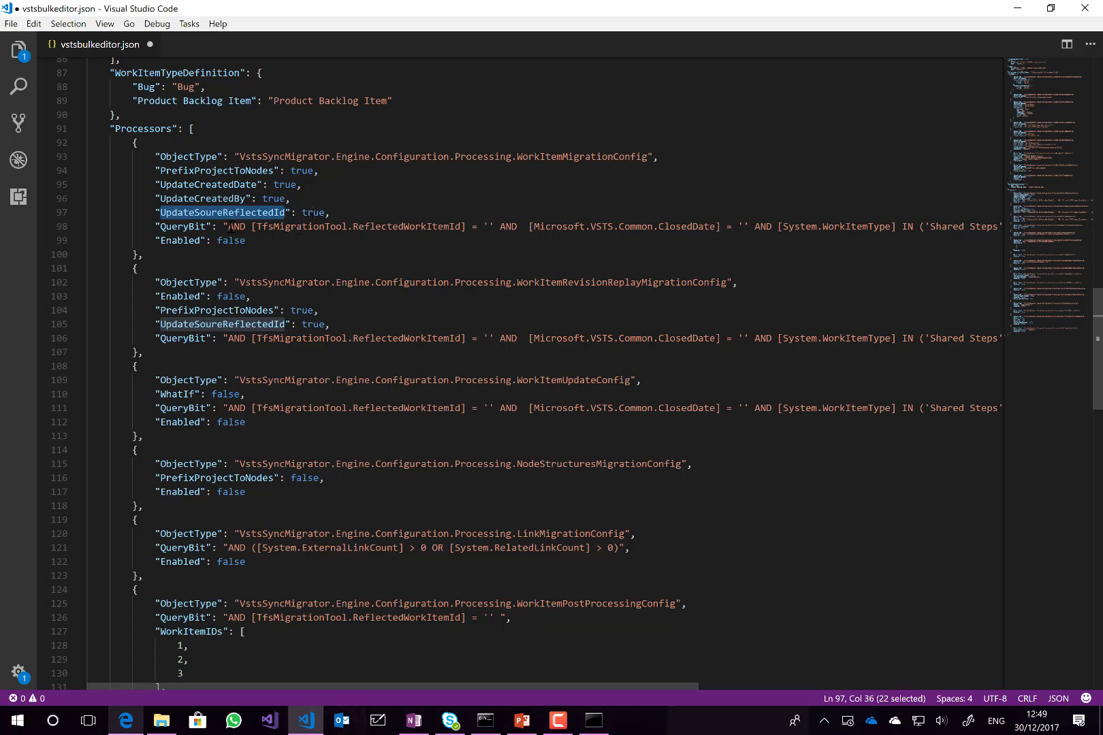
# Examine the full QueryBit of the WorkItemMigrationConfig processor, including its ReflectedWorkItemId, ClosedDate and WorkItemType conditions
pyautogui.moveTo(229, 227); pyautogui.dragTo(755, 226)
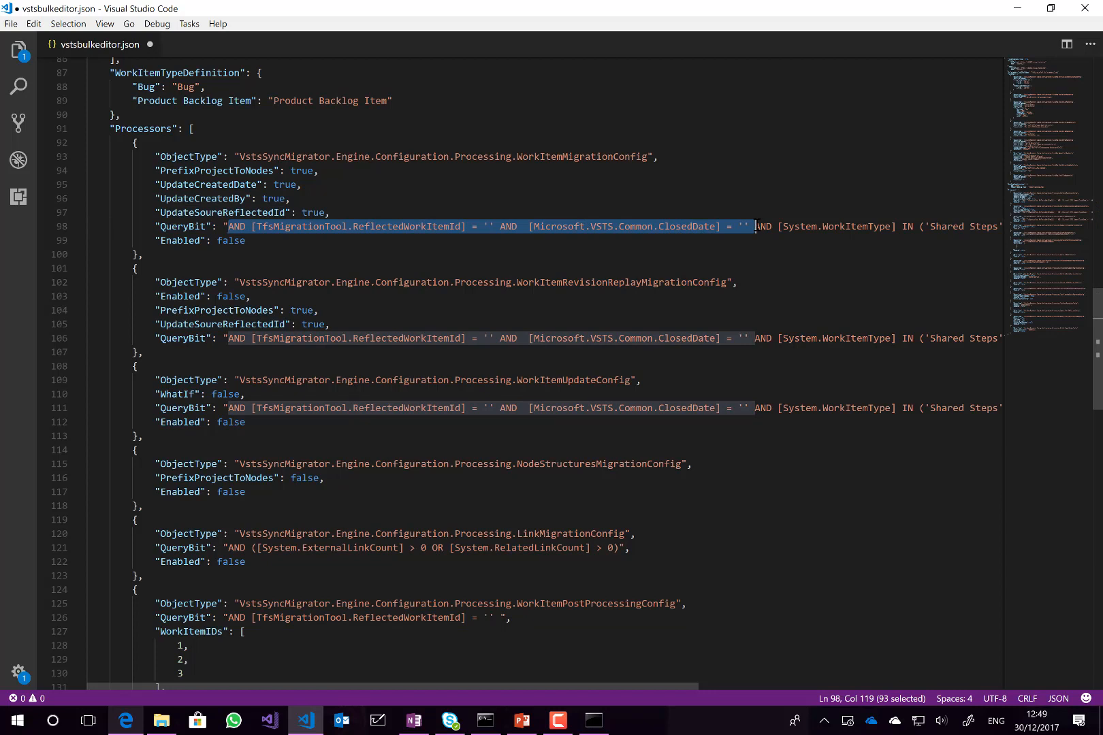
pyautogui.click(473, 227)
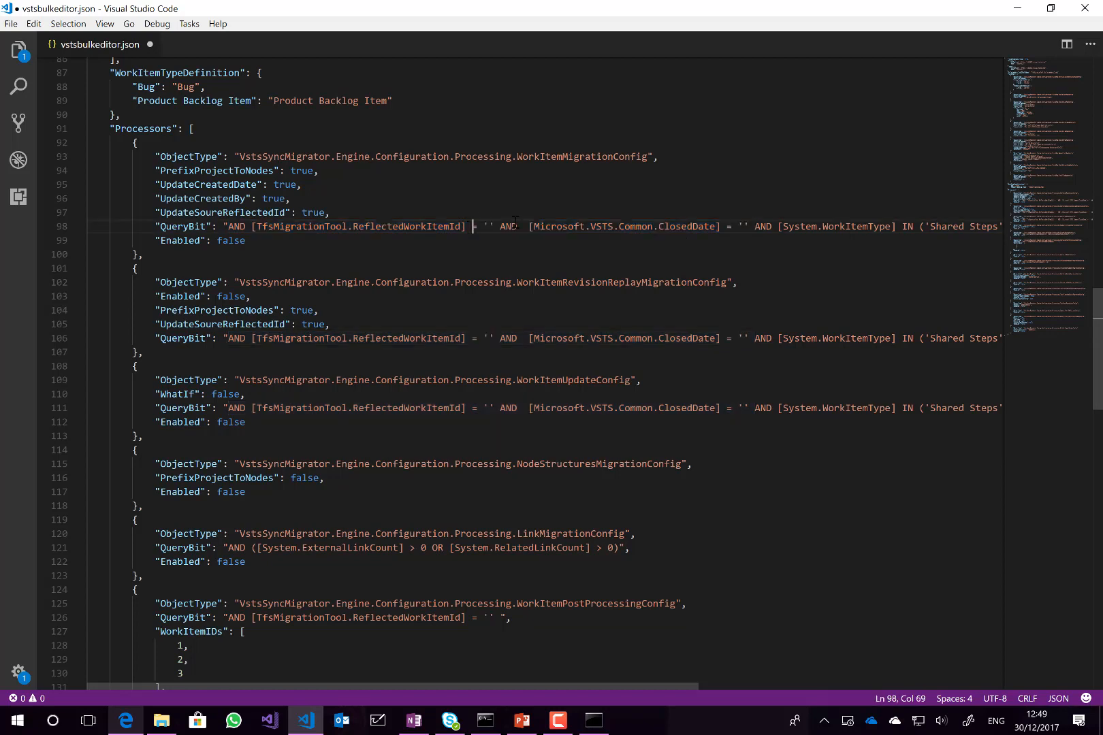
pyautogui.click(745, 226)
pyautogui.hotkey('shift', 'Left')
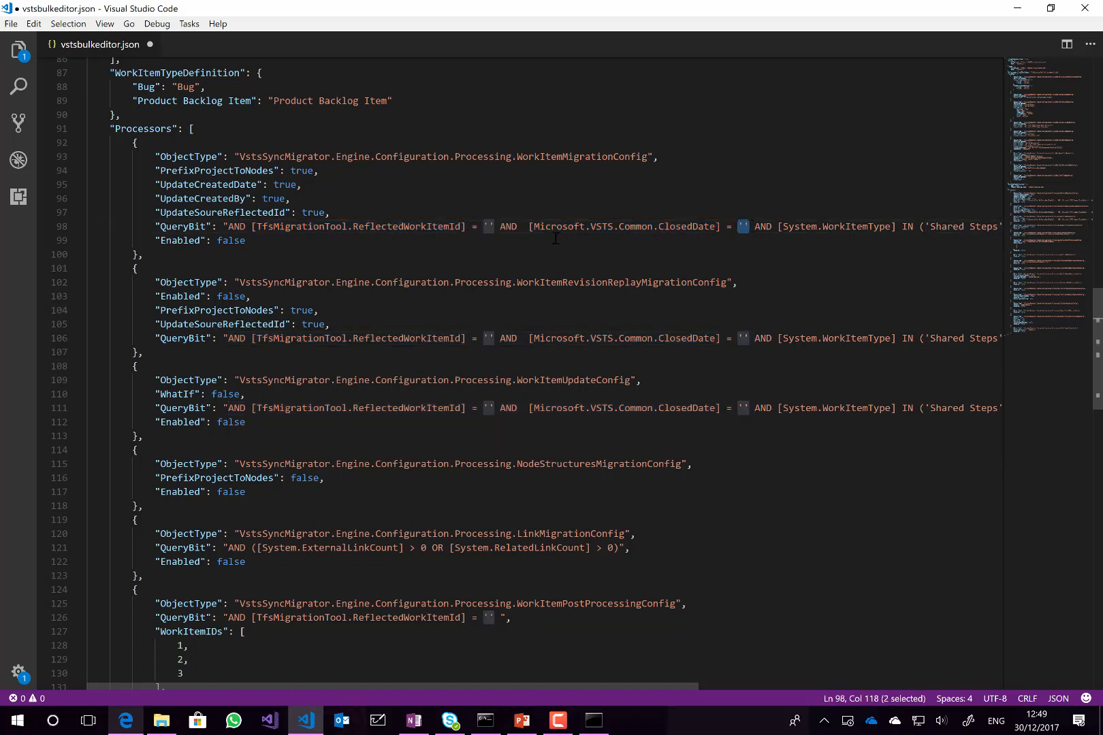
pyautogui.click(484, 226)
pyautogui.moveTo(484, 226); pyautogui.dragTo(500, 227)
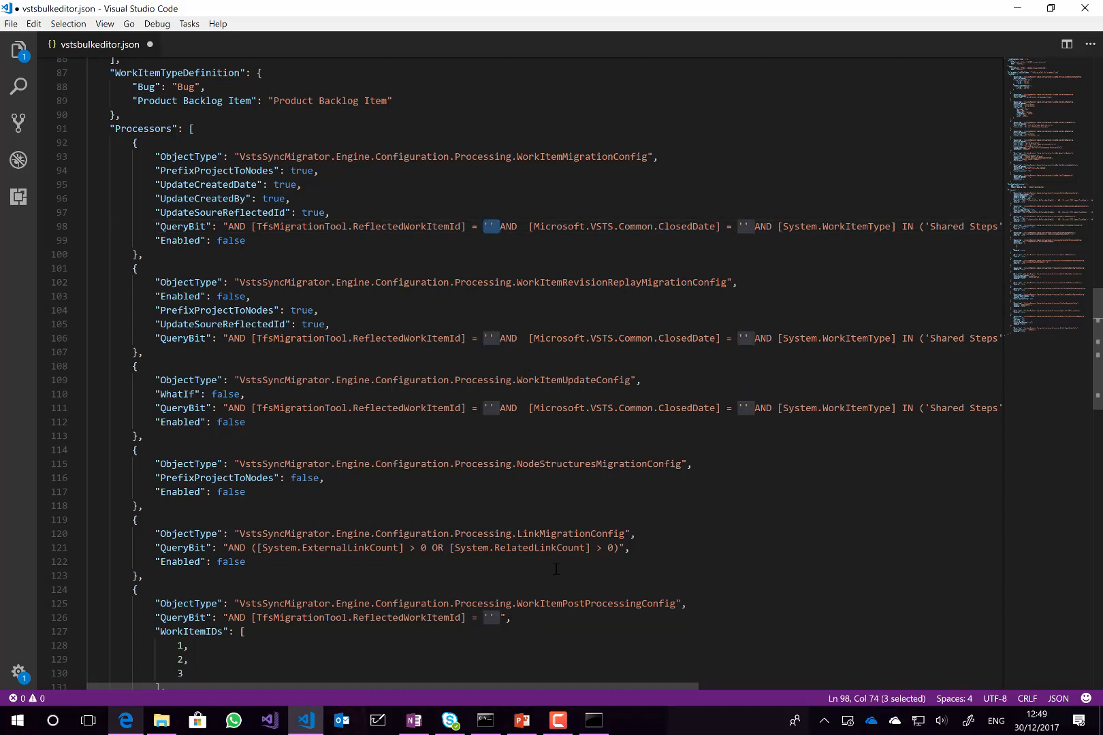
pyautogui.moveTo(640, 687); pyautogui.dragTo(953, 705)
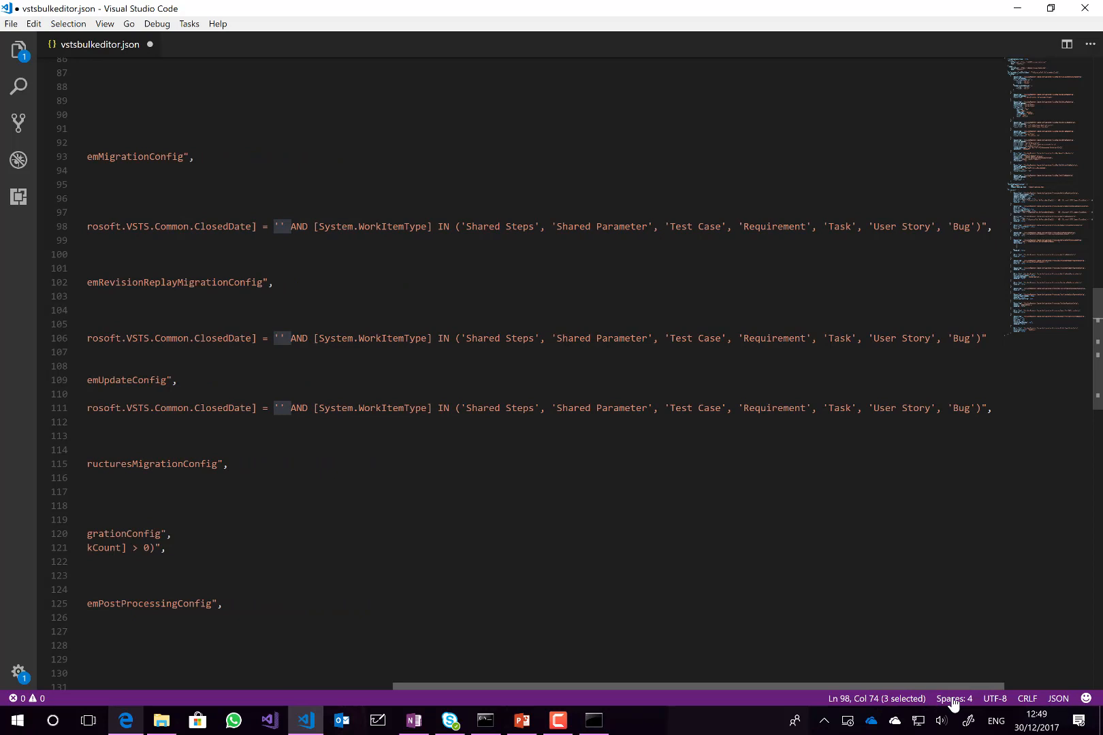
pyautogui.moveTo(953, 705); pyautogui.dragTo(544, 670)
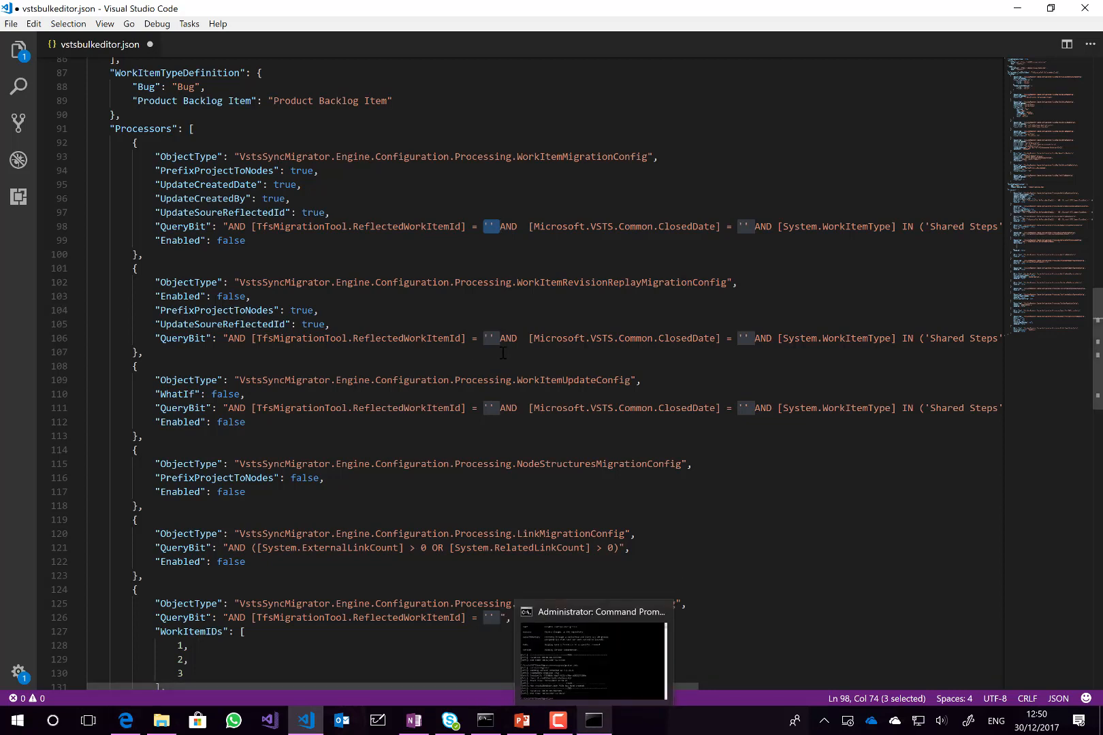
# Compare the WorkItemMigrationConfig, WorkItemRevisionReplayMigrationConfig and WorkItemUpdateConfig processor types, and return to the beginning of the config file
pyautogui.doubleClick(591, 157)
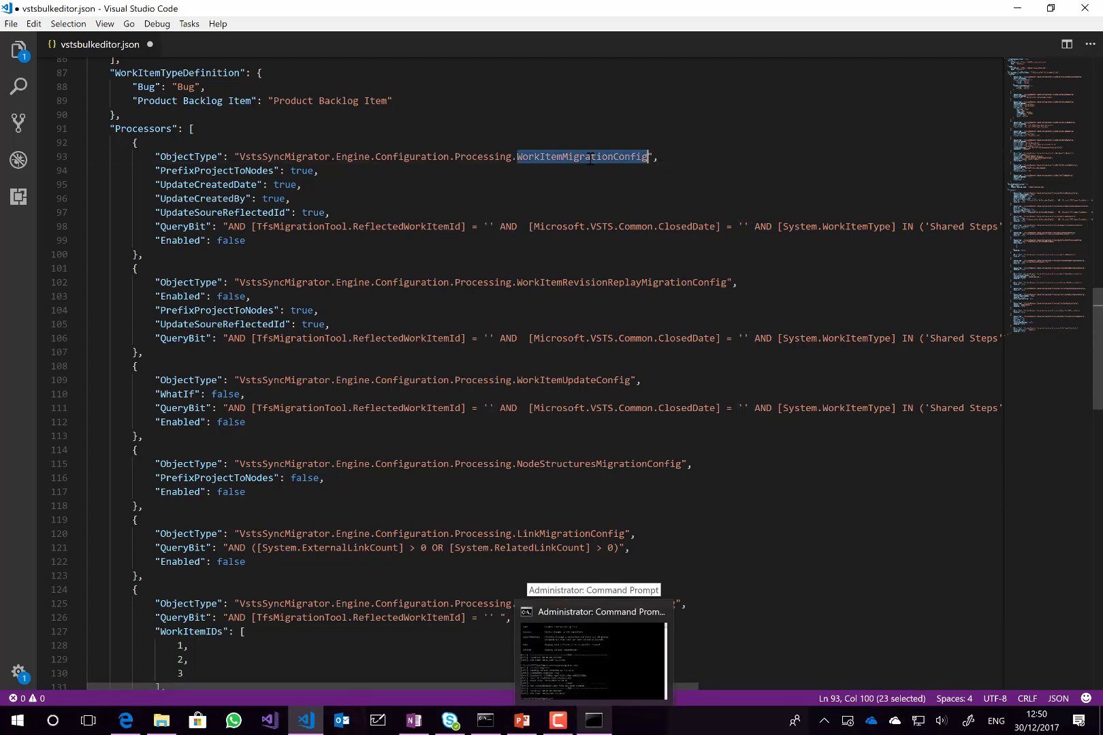
pyautogui.doubleClick(580, 282)
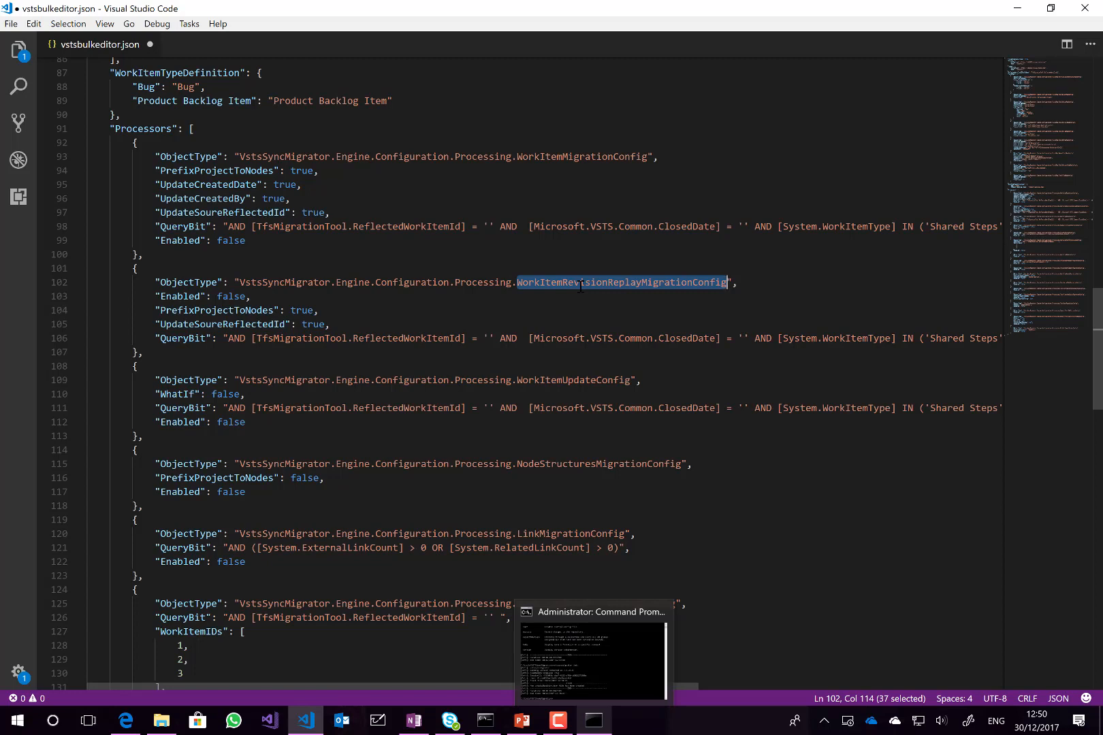
pyautogui.doubleClick(574, 381)
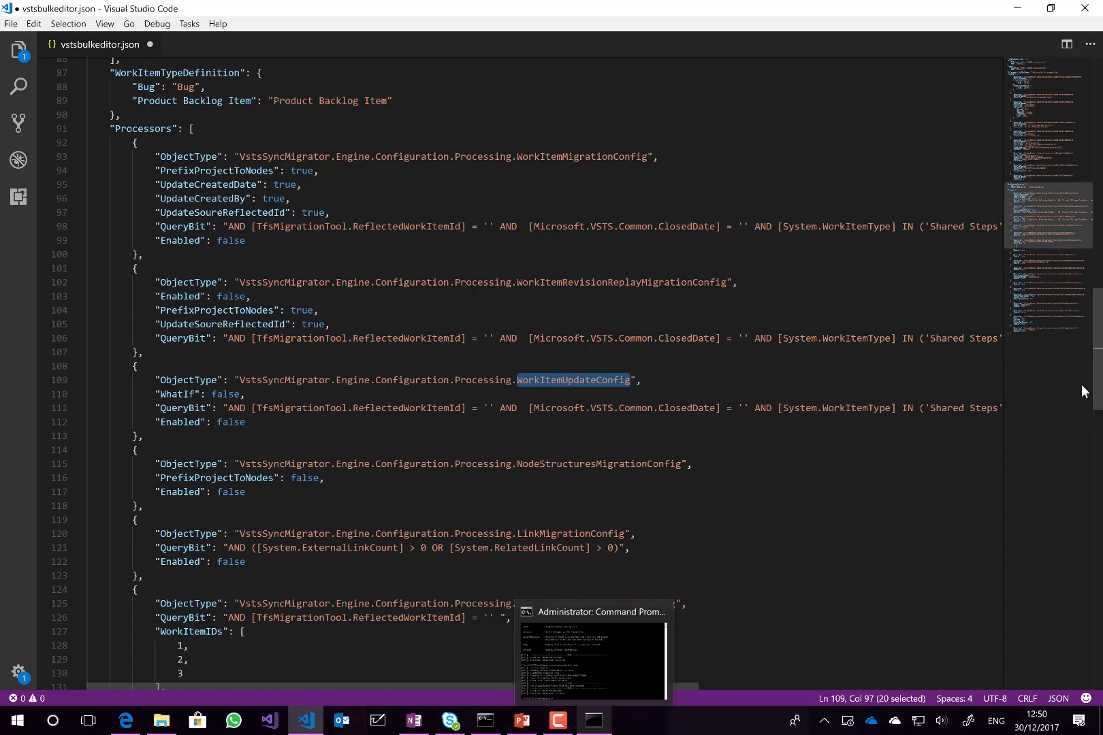
pyautogui.moveTo(1098, 396); pyautogui.dragTo(1099, 62)
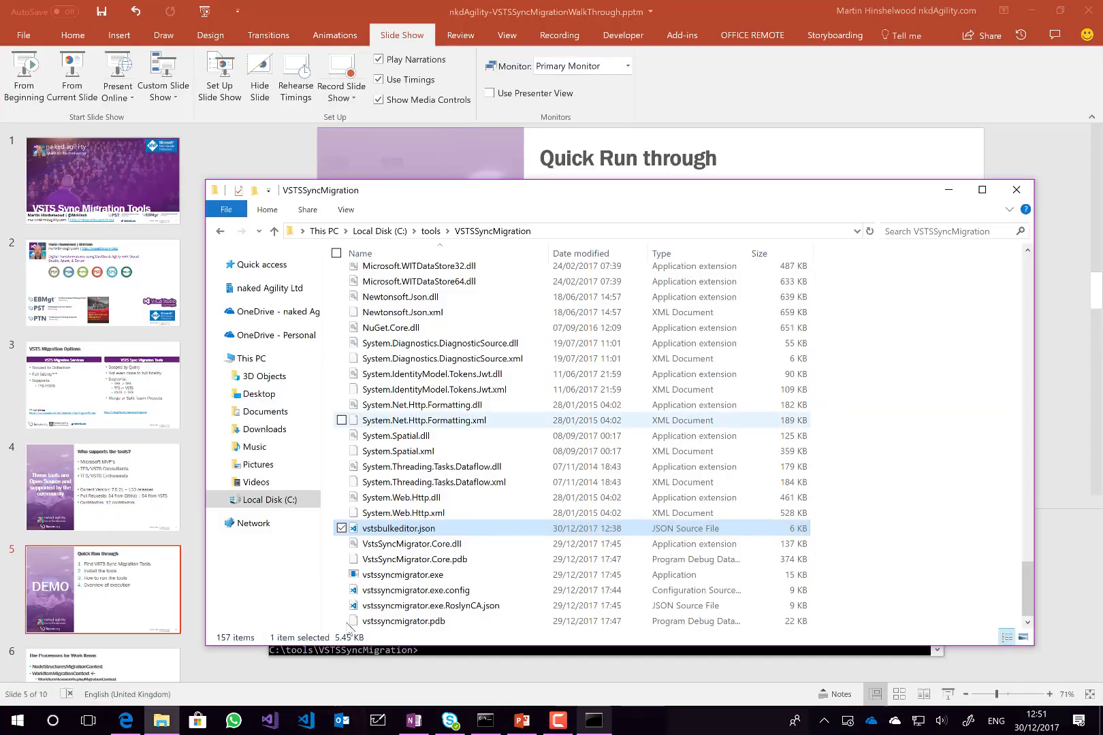
# Switch to the Command Prompt and run vstssyncmigrator execute without any options
pyautogui.click(598, 720)
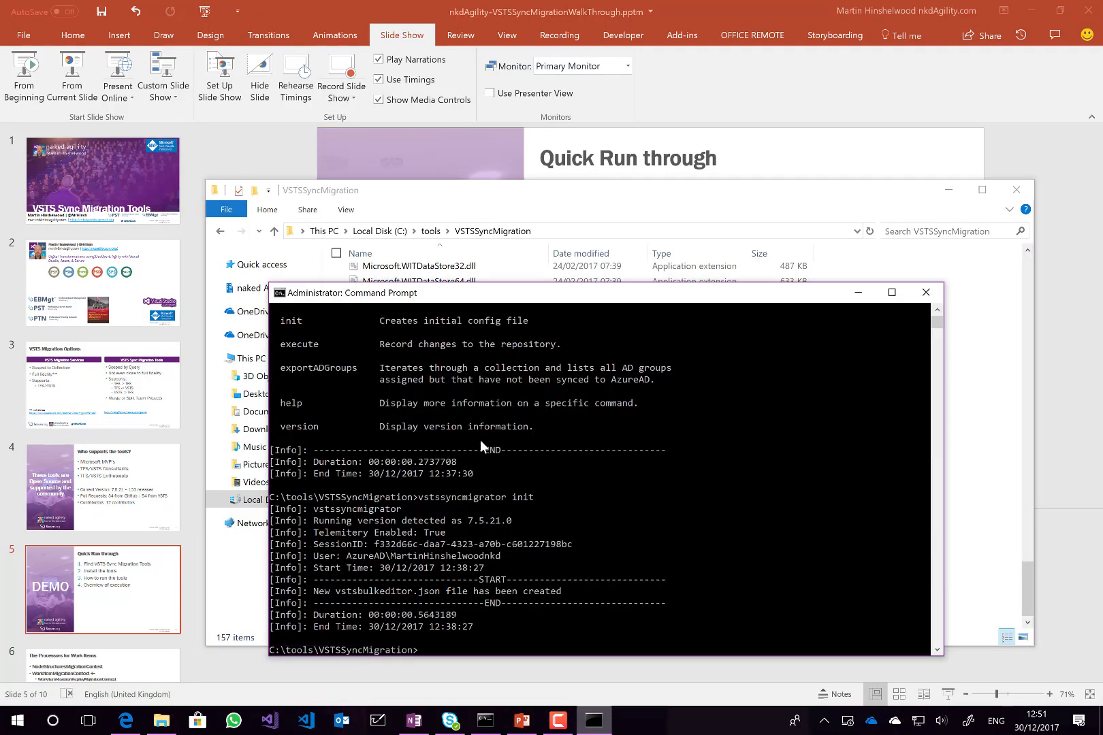
pyautogui.press('Up')
pyautogui.press('BackSpace')
pyautogui.press('BackSpace')
pyautogui.press('BackSpace')
pyautogui.press('BackSpace')
pyautogui.write('execute')
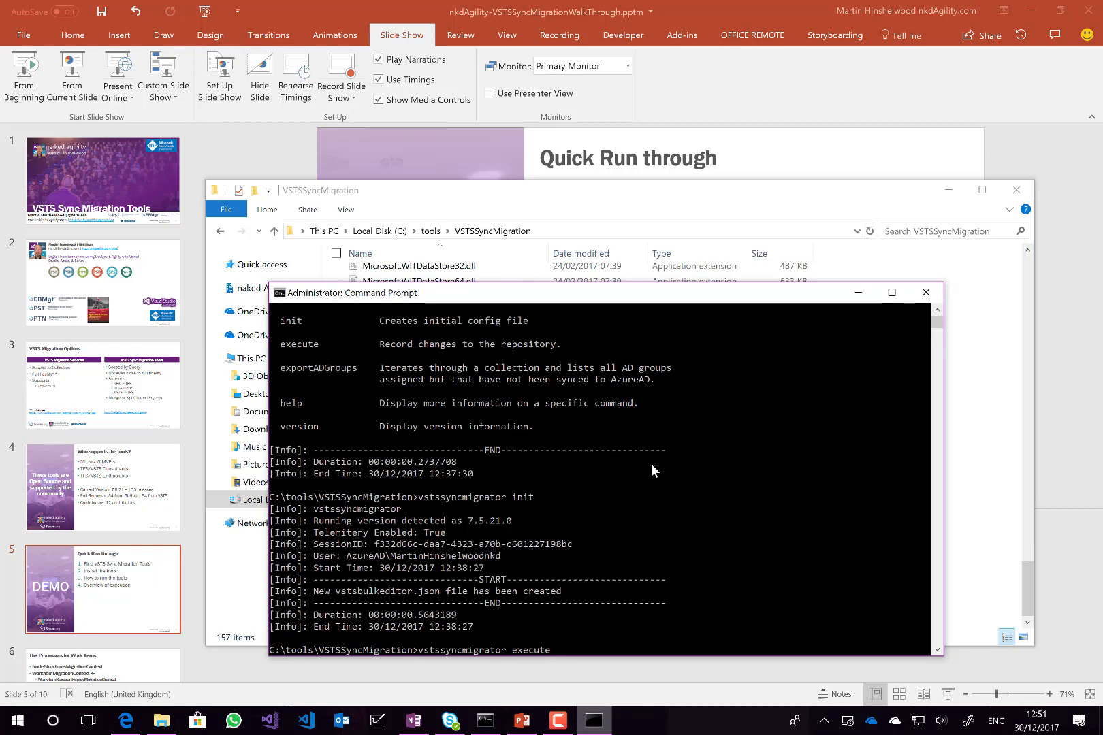
pyautogui.press('Return')
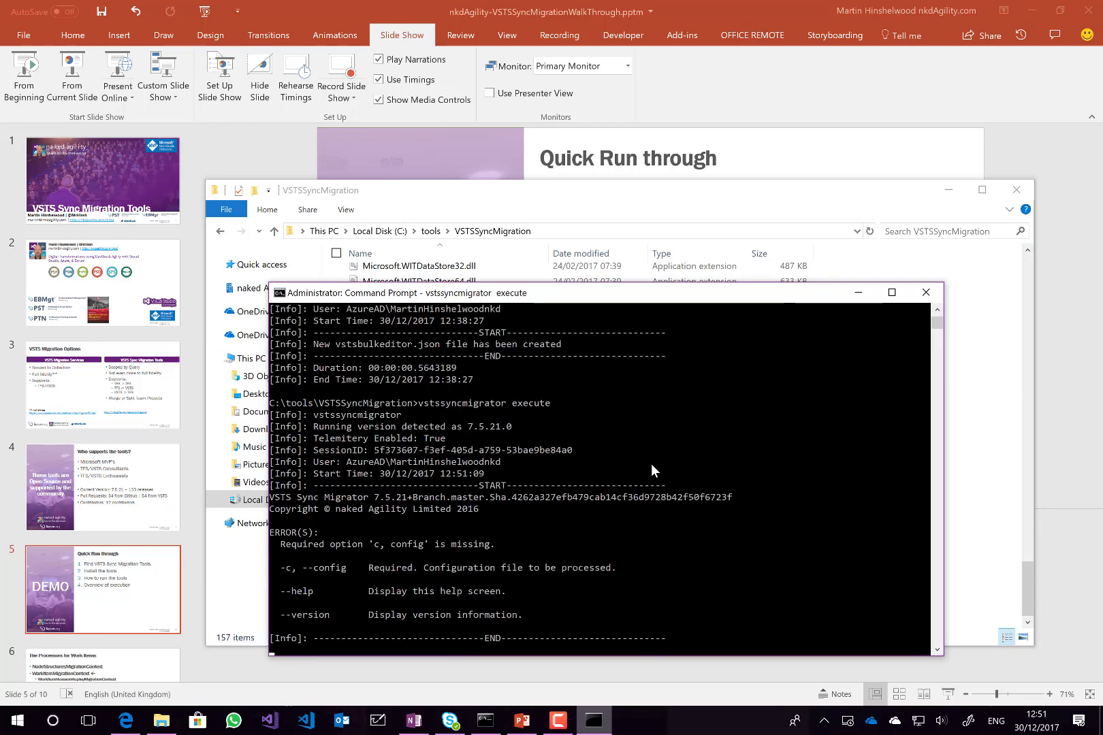
# Enter the command vstssyncmigrator execute -c c:\tools\VSTSSyncMigration\vstsbulkeditor.json at the prompt without running it
pyautogui.press('Up')
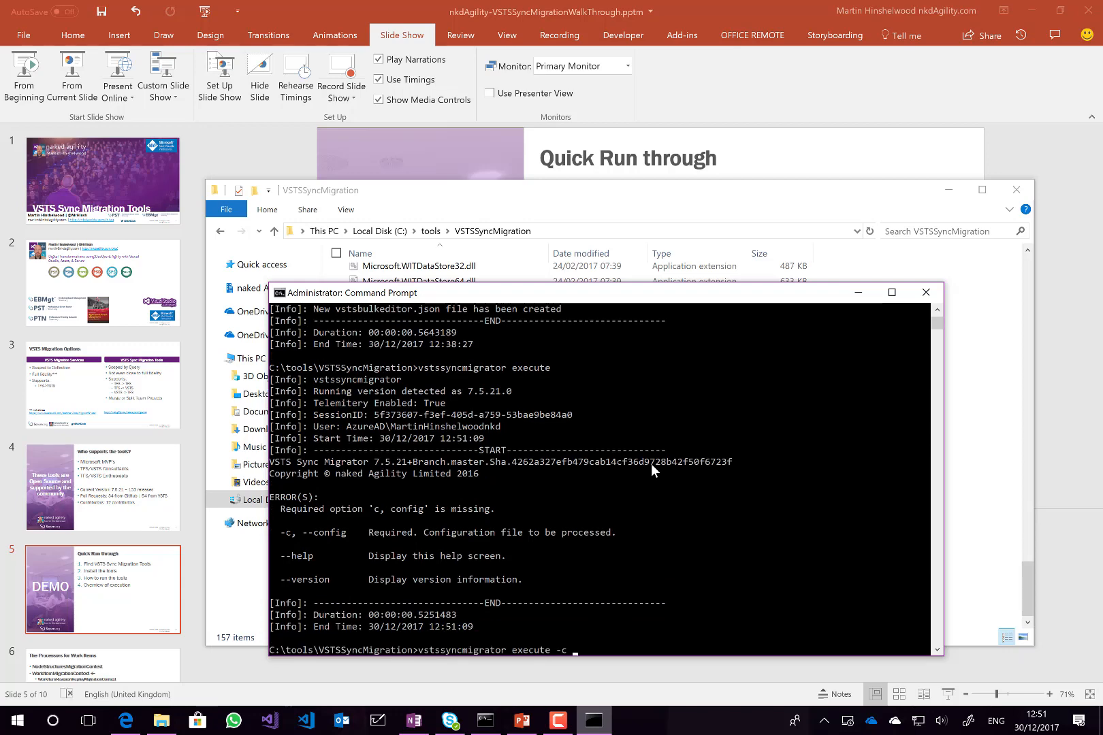
pyautogui.write('-c ')
pyautogui.write('c:\\')
pyautogui.write('tools\\')
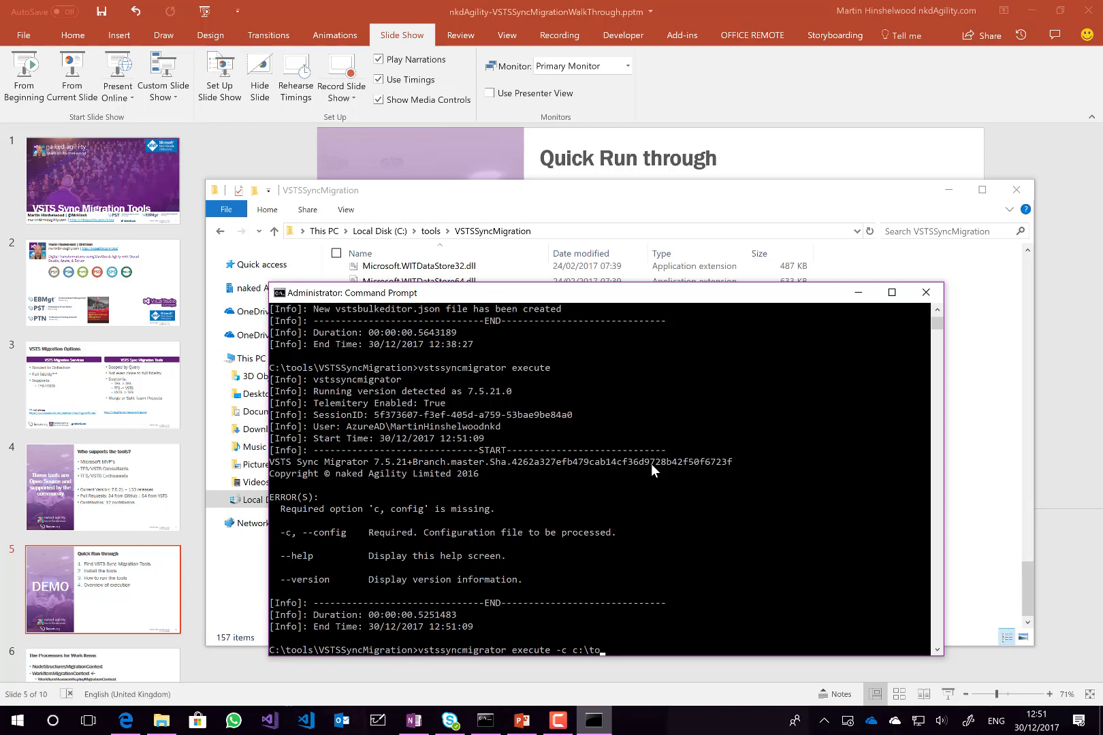
pyautogui.write('V')
pyautogui.press('Tab')
pyautogui.write('\\')
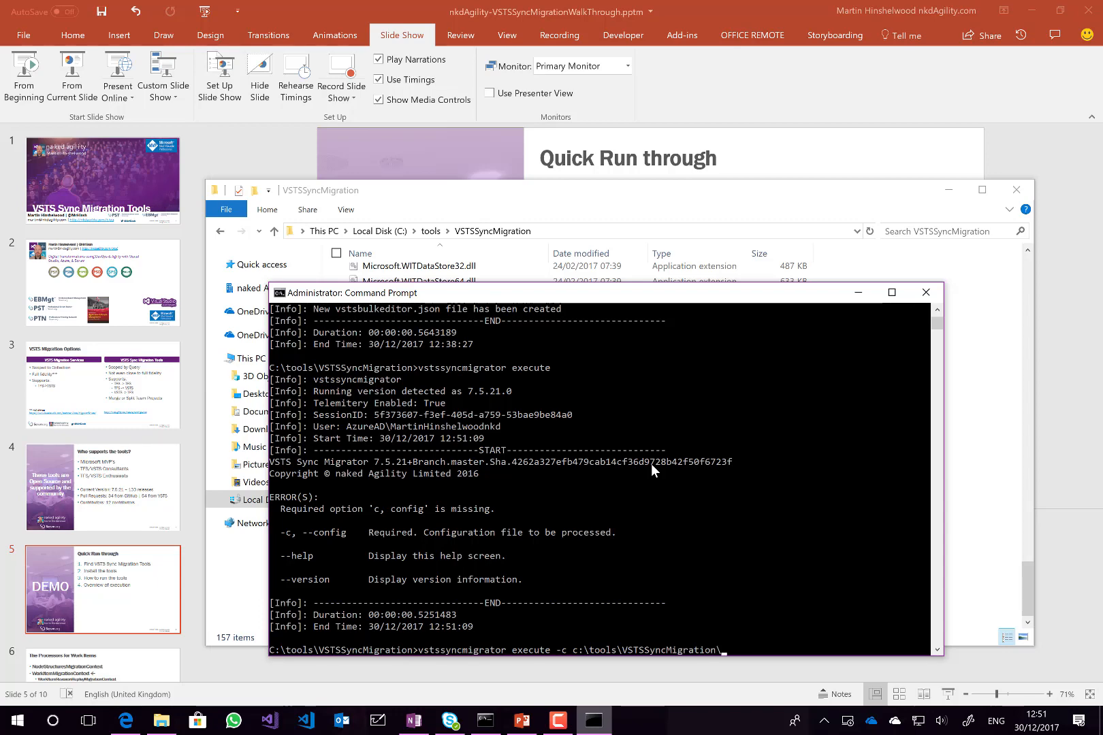
pyautogui.write('v')
pyautogui.press('Tab')
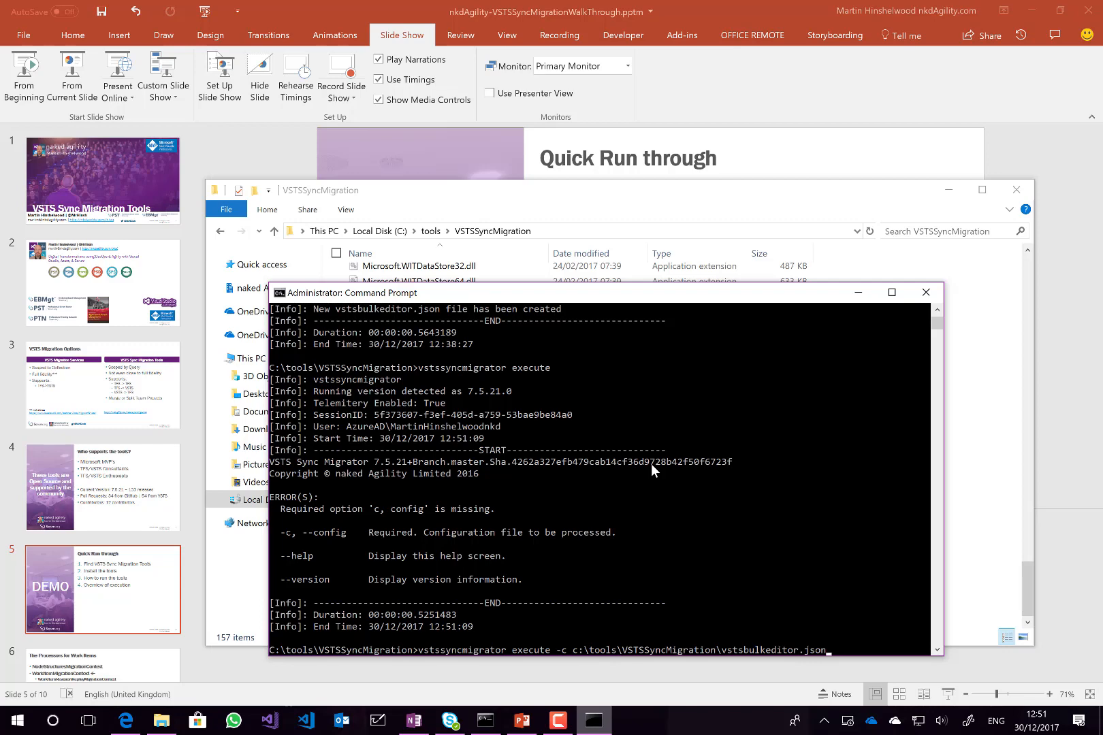
# Close the Command Prompt and the VSTSSyncMigration folder window, and resume the PowerPoint slide show from the Quick Run through slide
pyautogui.click(926, 292)
pyautogui.click(1019, 193)
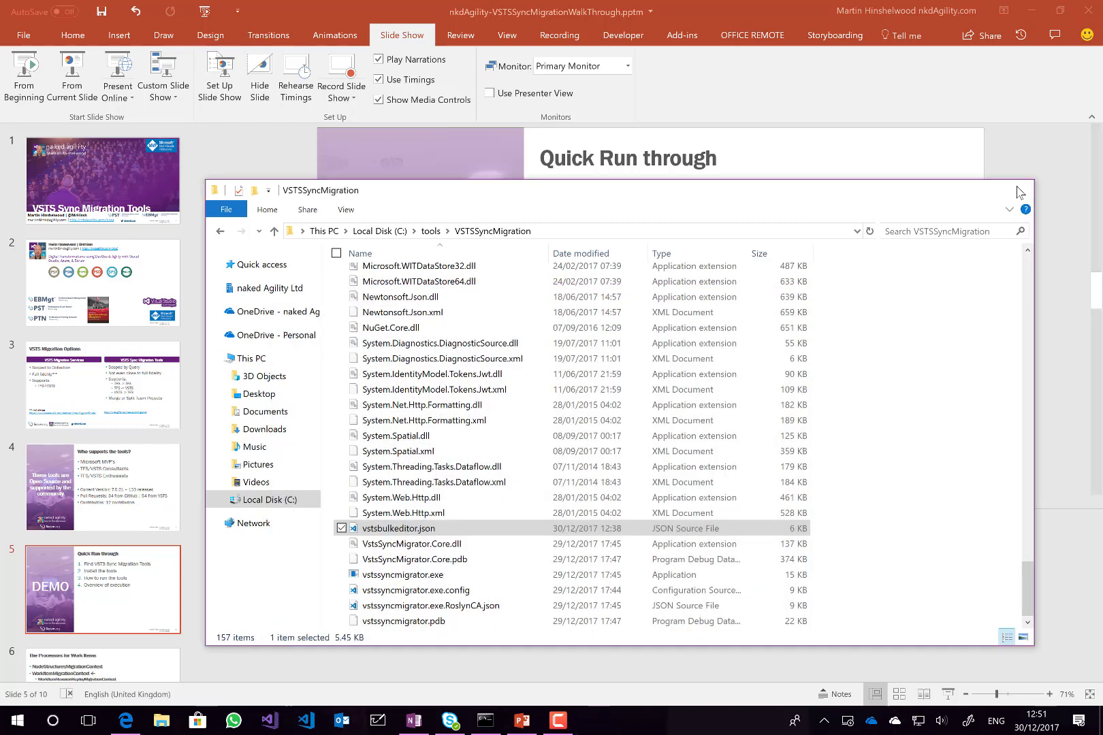
pyautogui.hotkey('shift', 'F5')
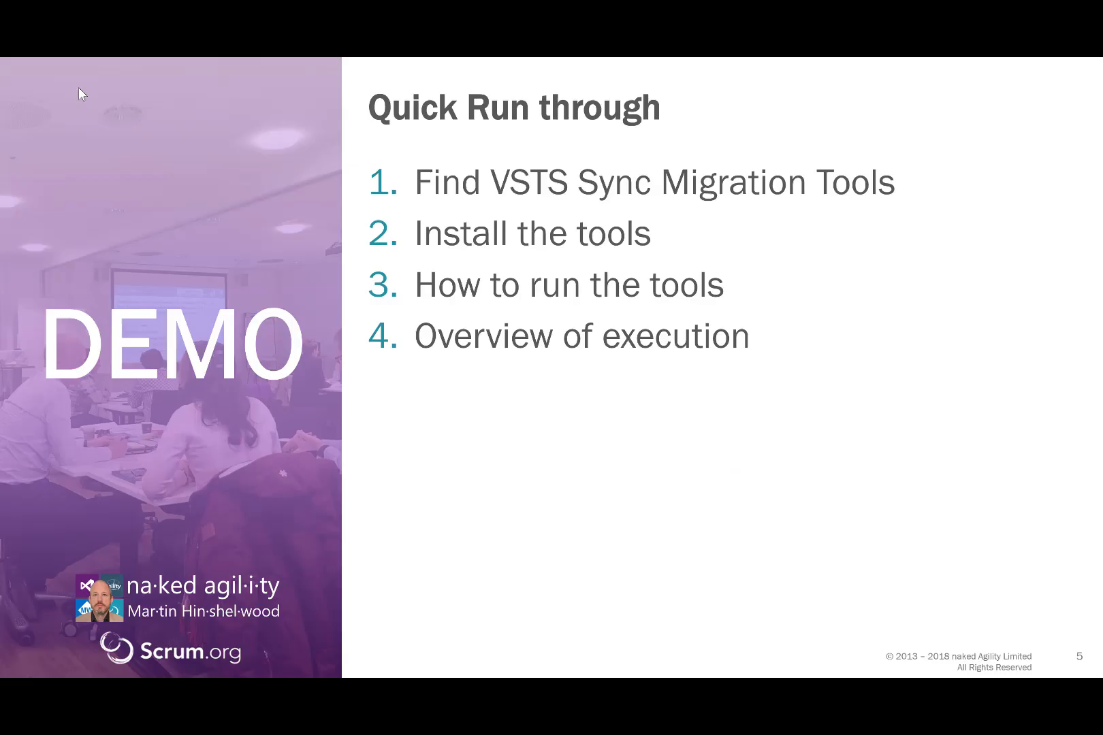